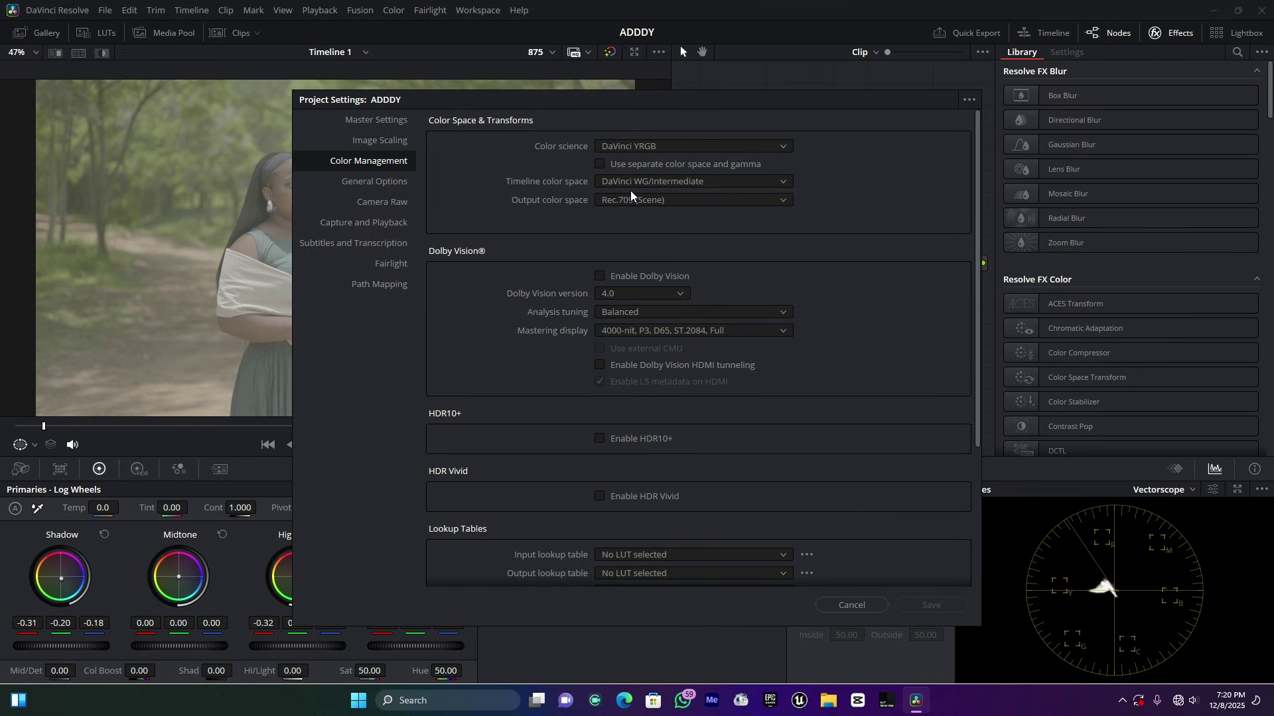
Review the timeline and output color space options in the project's Color Management settings and close them without saving
click(654, 186)
scroll(683, 241, up, 2)
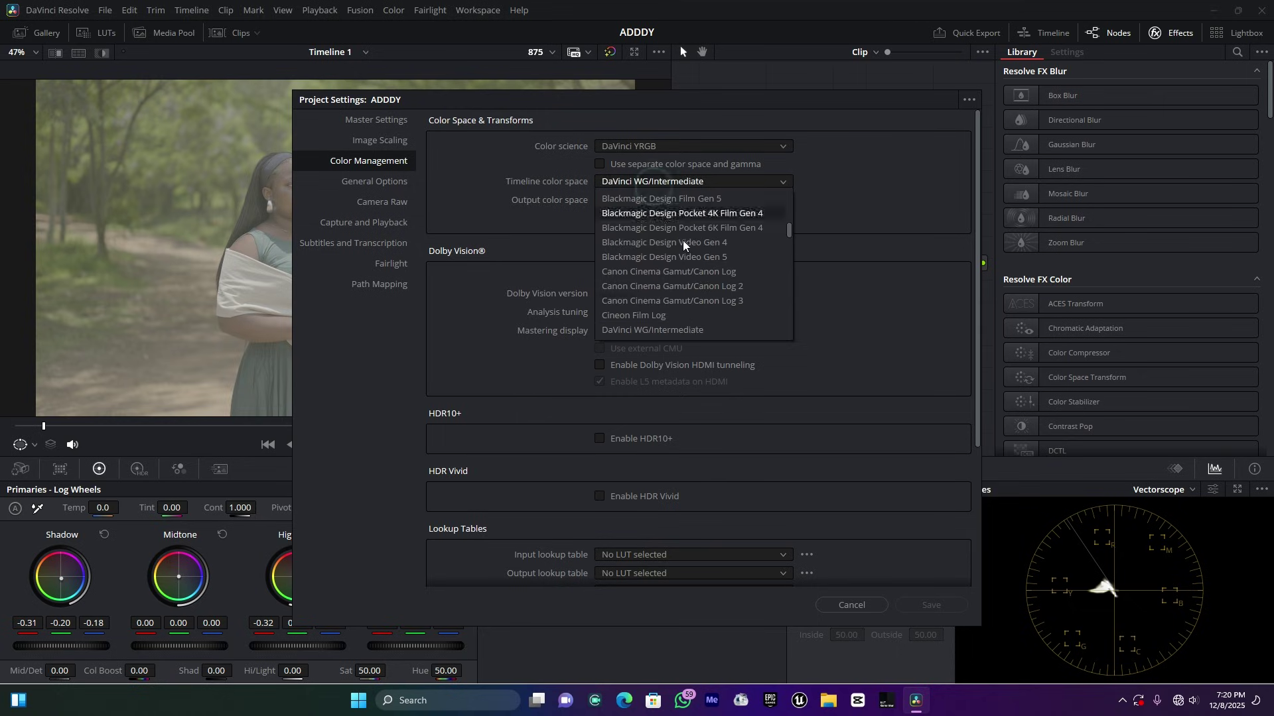
scroll(695, 284, up, 4)
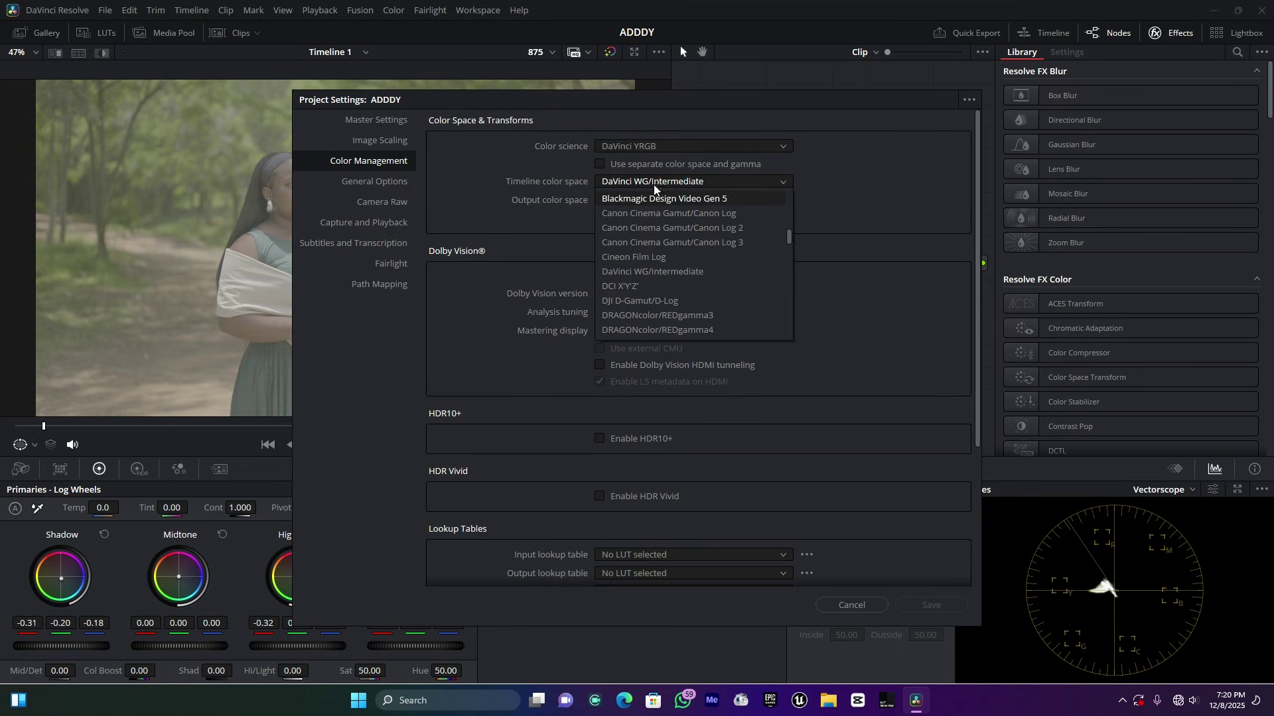
click(671, 181)
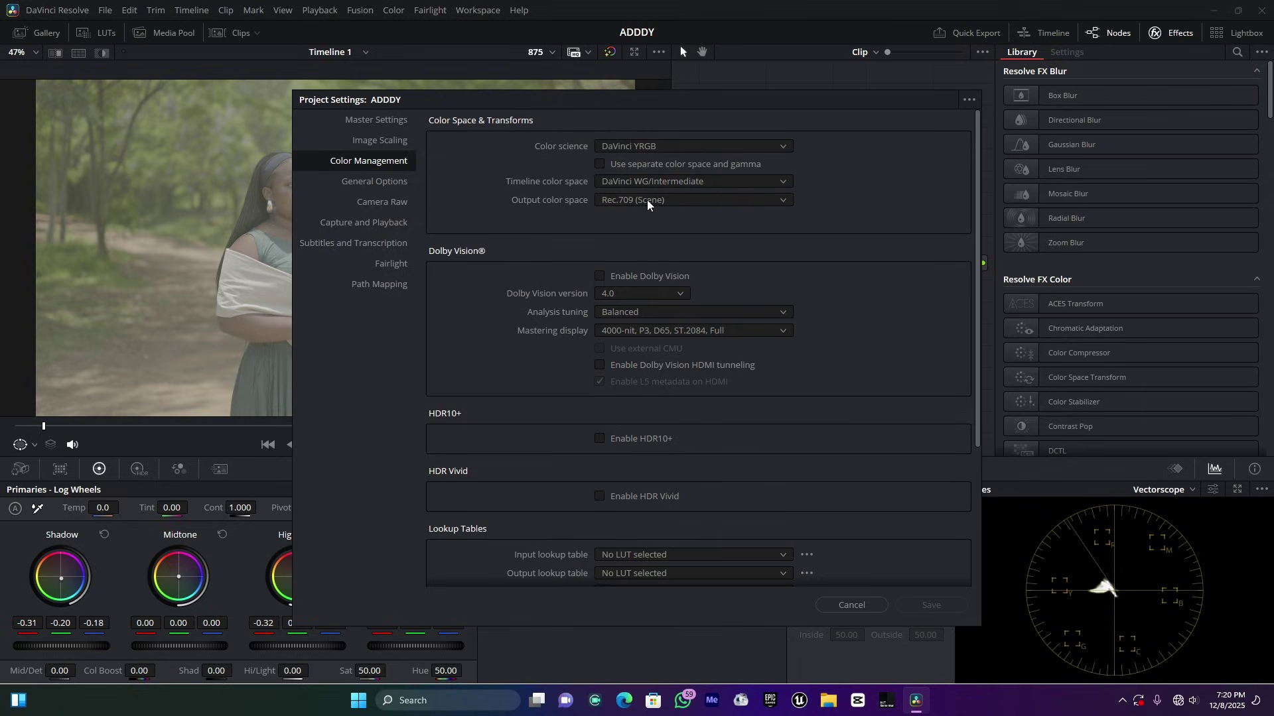
click(647, 201)
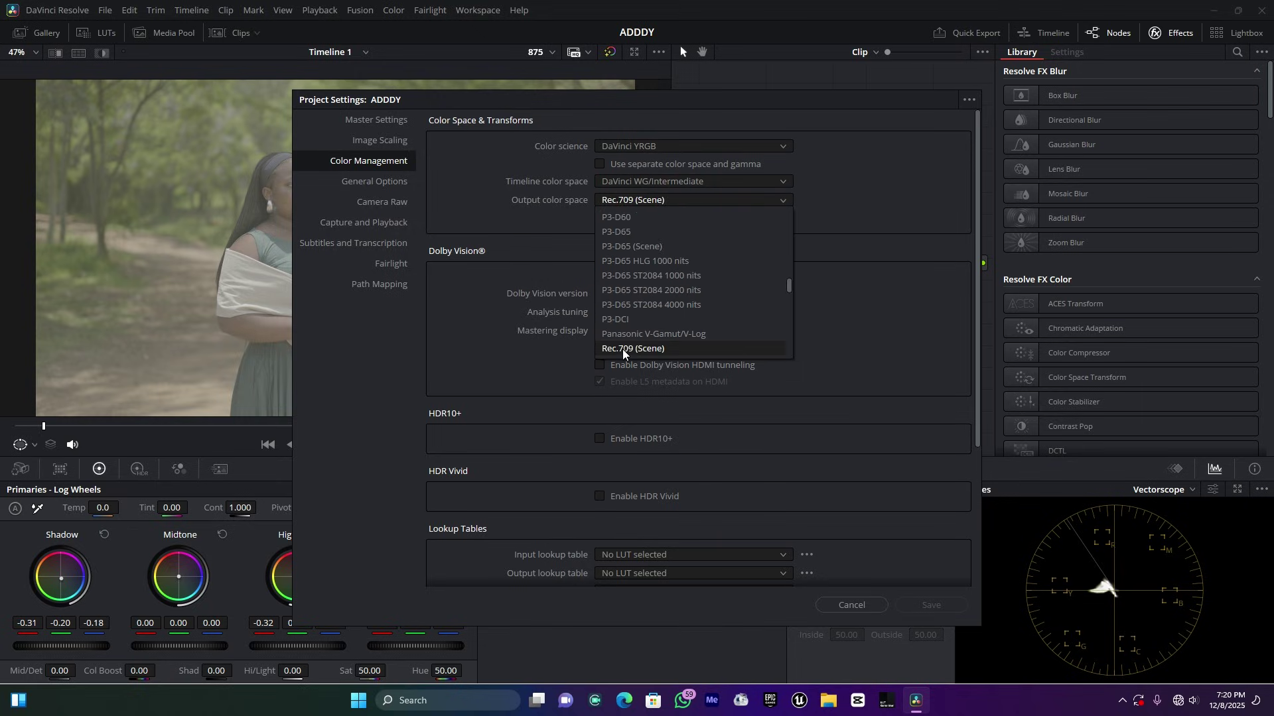
scroll(622, 349, down, 1)
scroll(675, 304, down, 1)
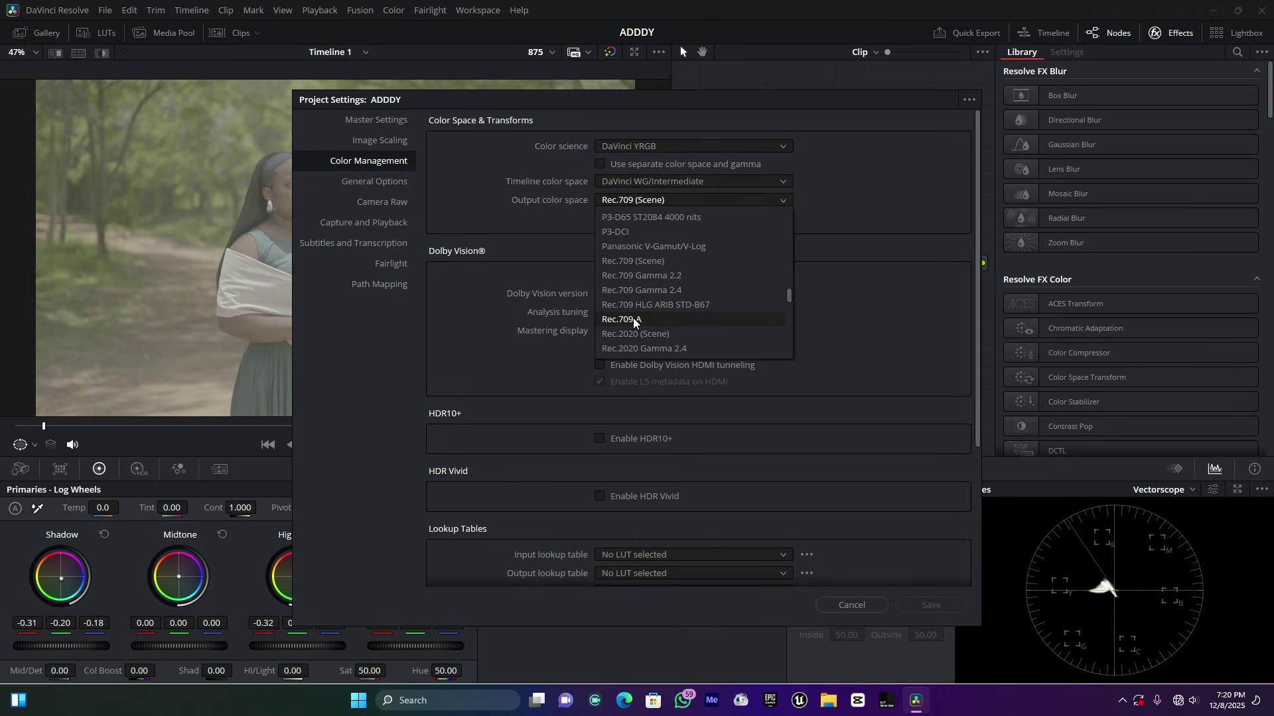
click(628, 198)
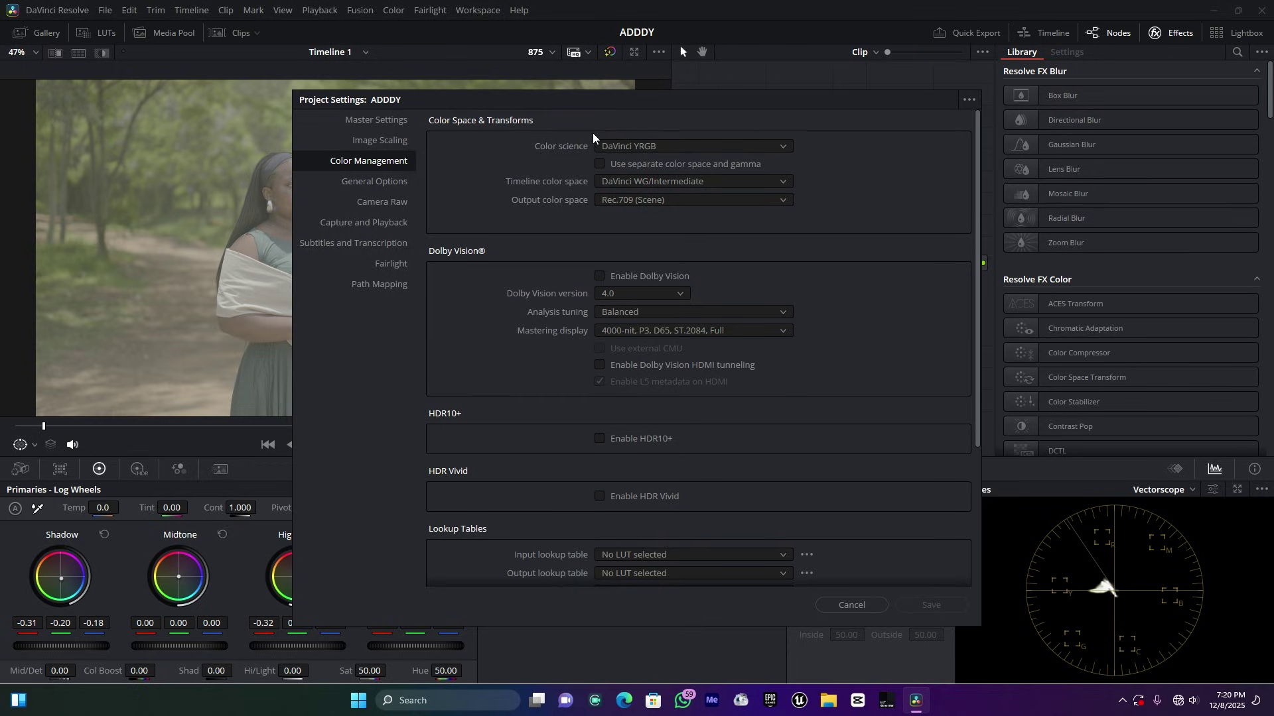
click(846, 606)
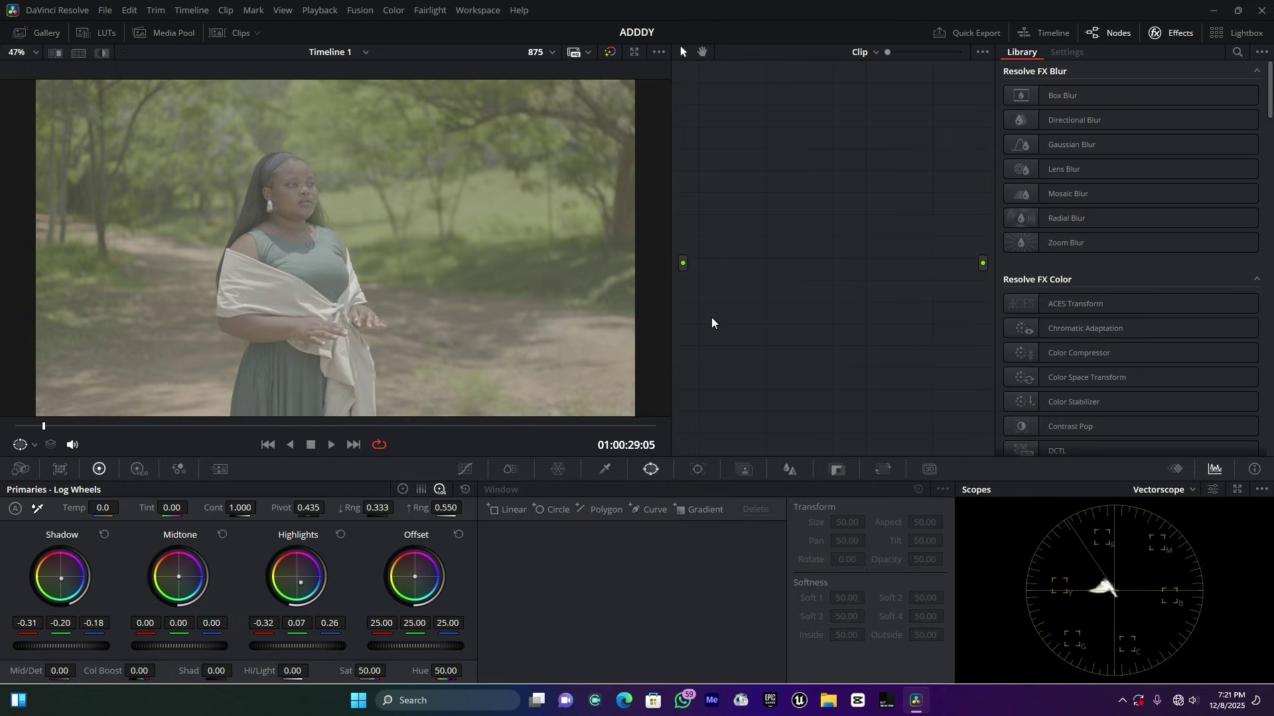
Add a corrector node to the empty node graph and connect it between the clip's source and output
right_click(750, 129)
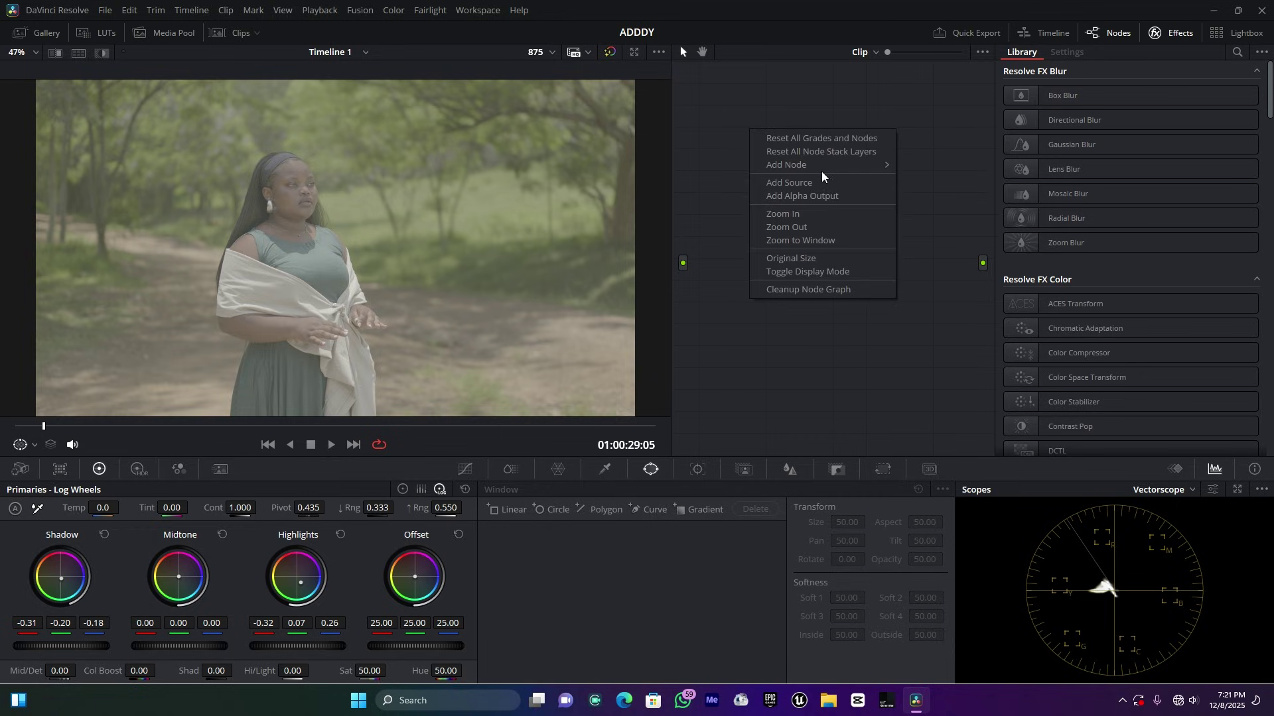
mouse_move(825, 169)
click(949, 161)
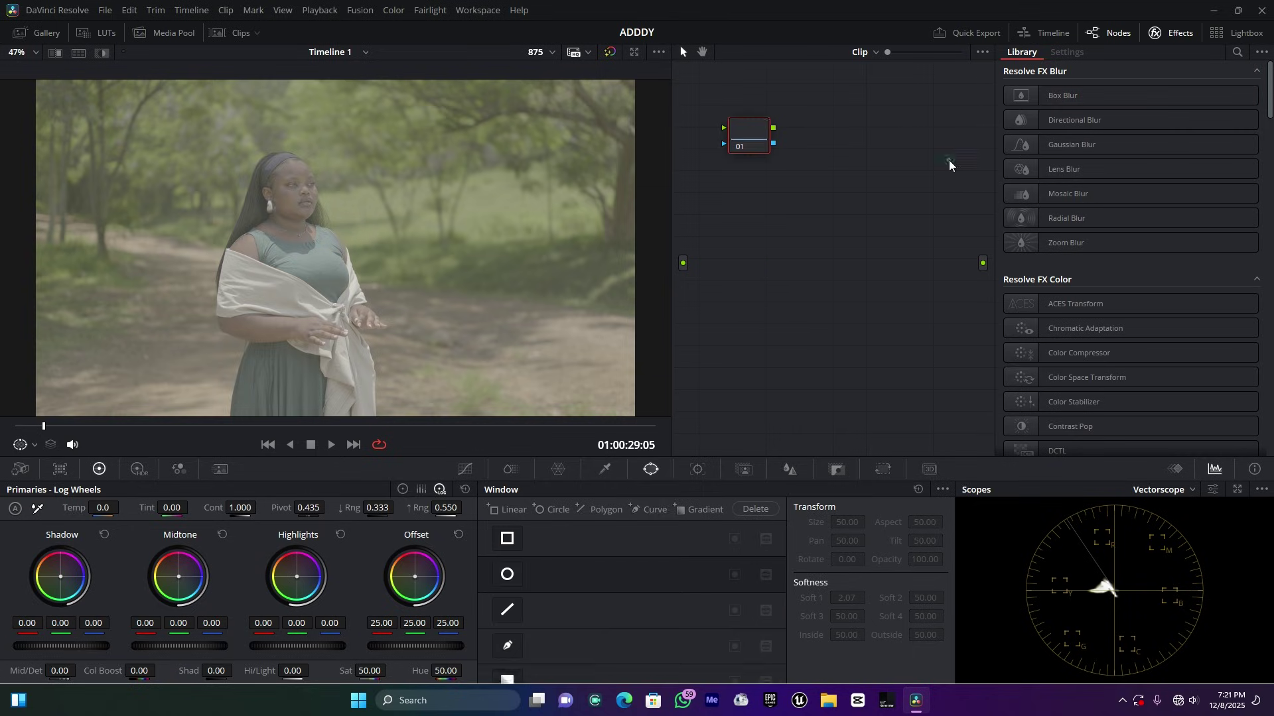
drag(761, 130, 682, 268)
drag(774, 140, 980, 268)
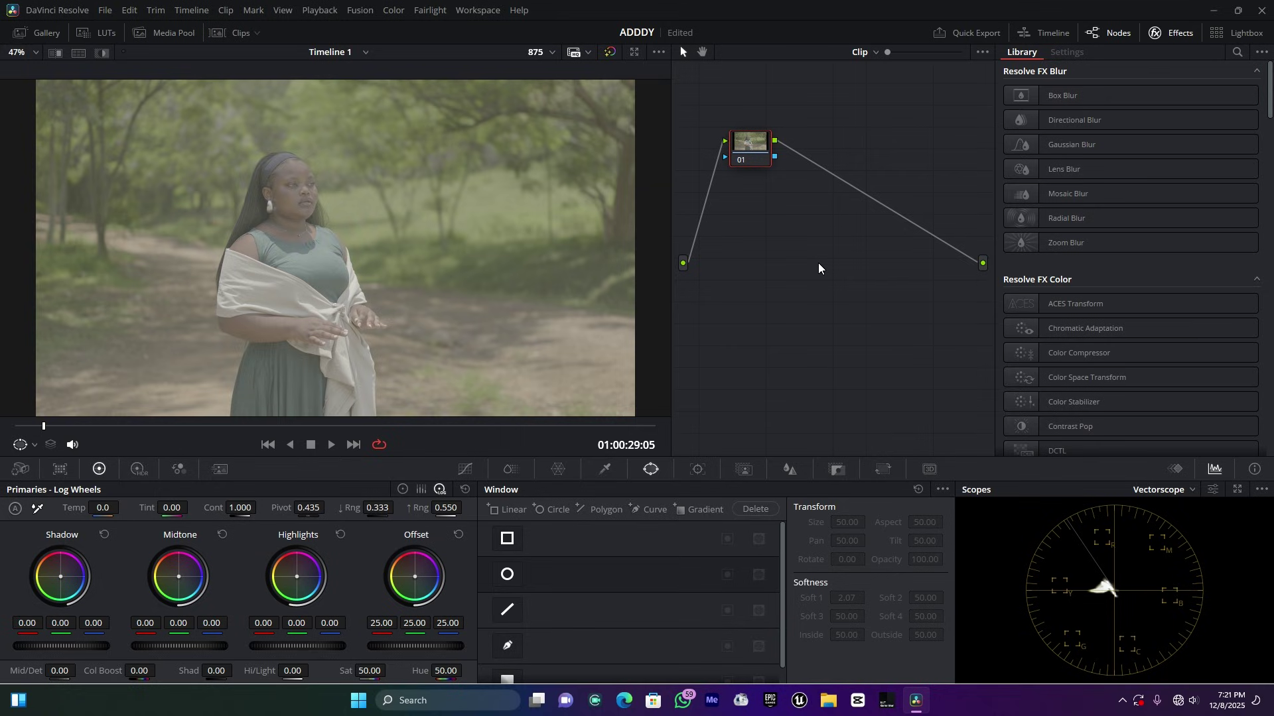
Add a serial node after node 01 and spread the two nodes apart toward opposite ends of the graph
key(alt+s)
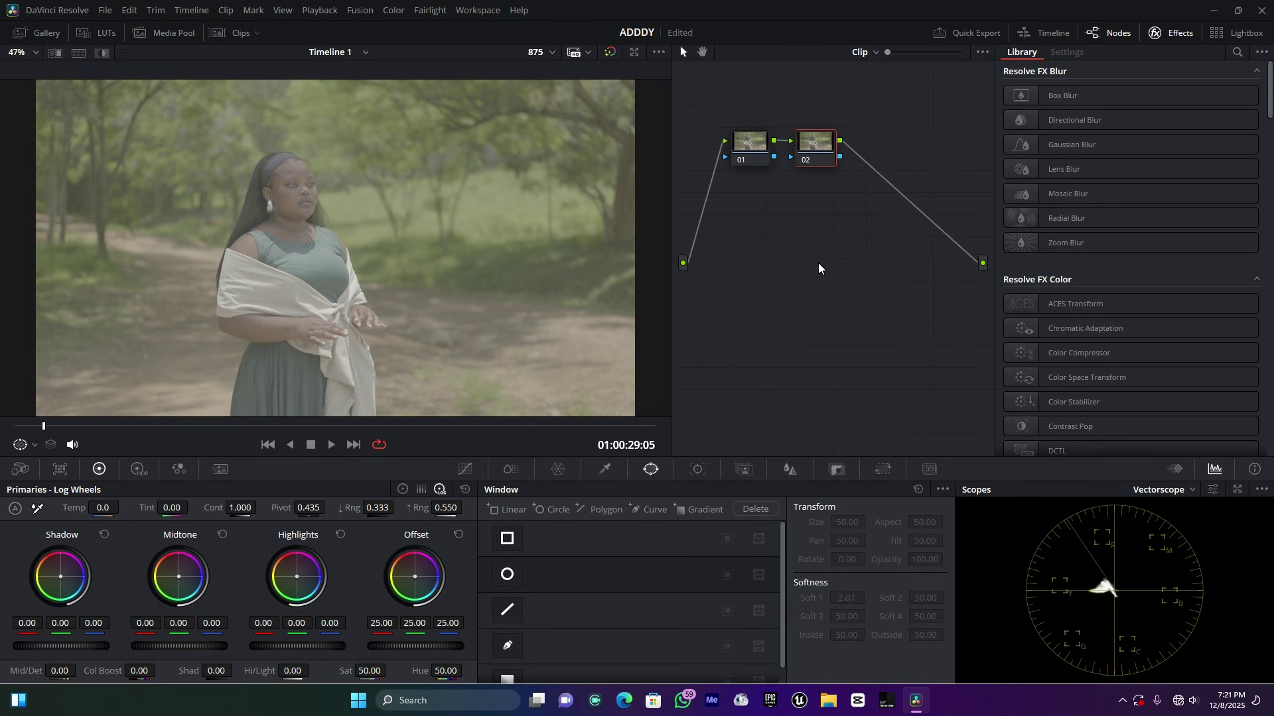
drag(815, 146, 939, 153)
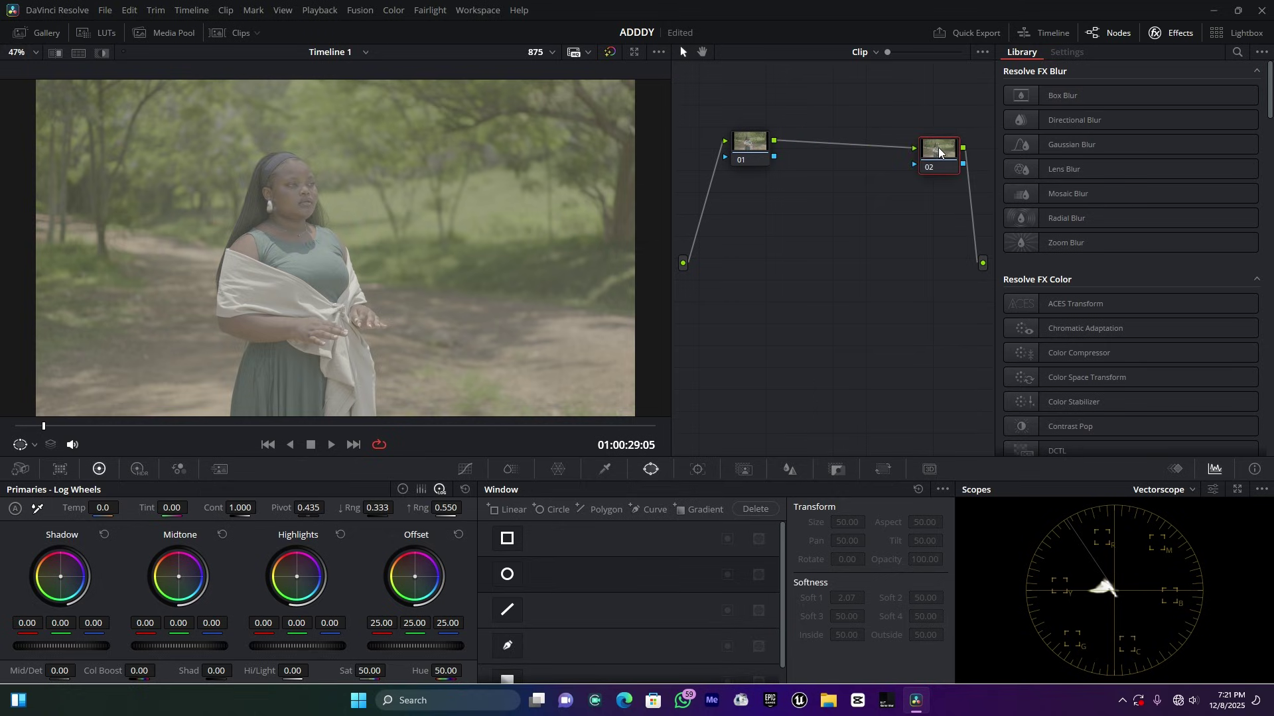
drag(747, 142, 711, 146)
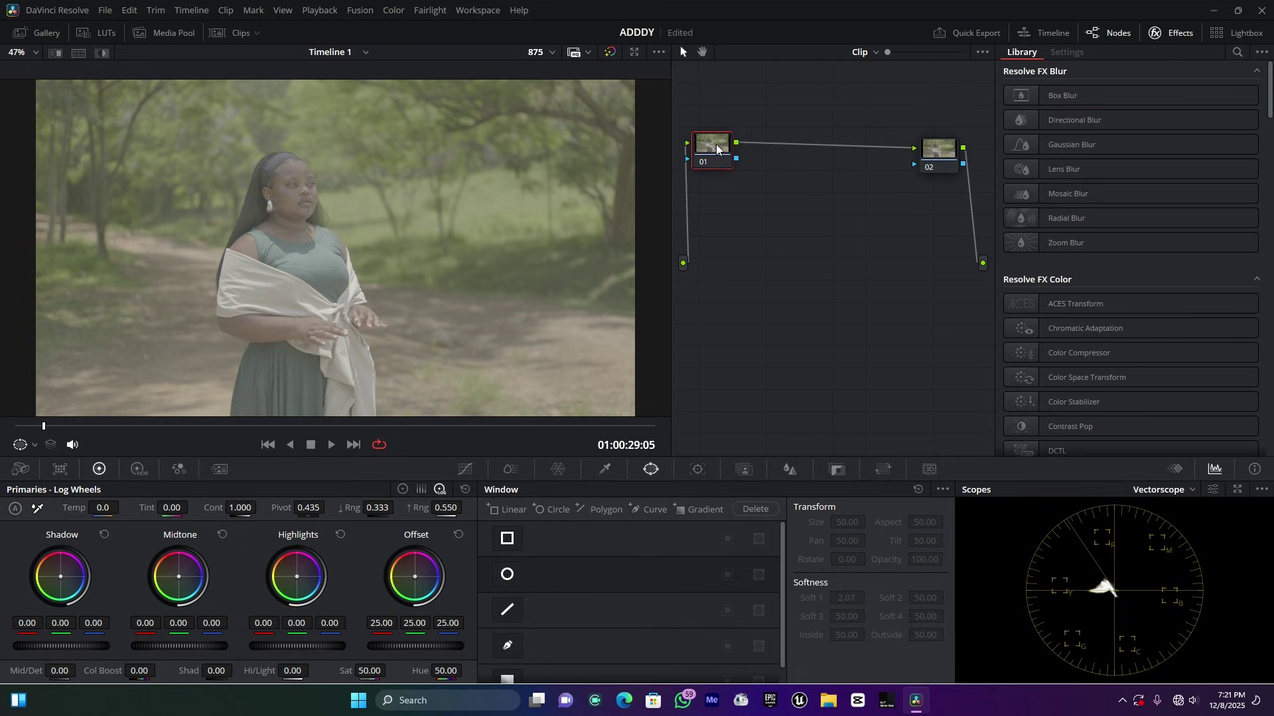
Apply the Color Space Transform effect to both node 01 and node 02
scroll(1154, 345, down, 2)
click(1090, 319)
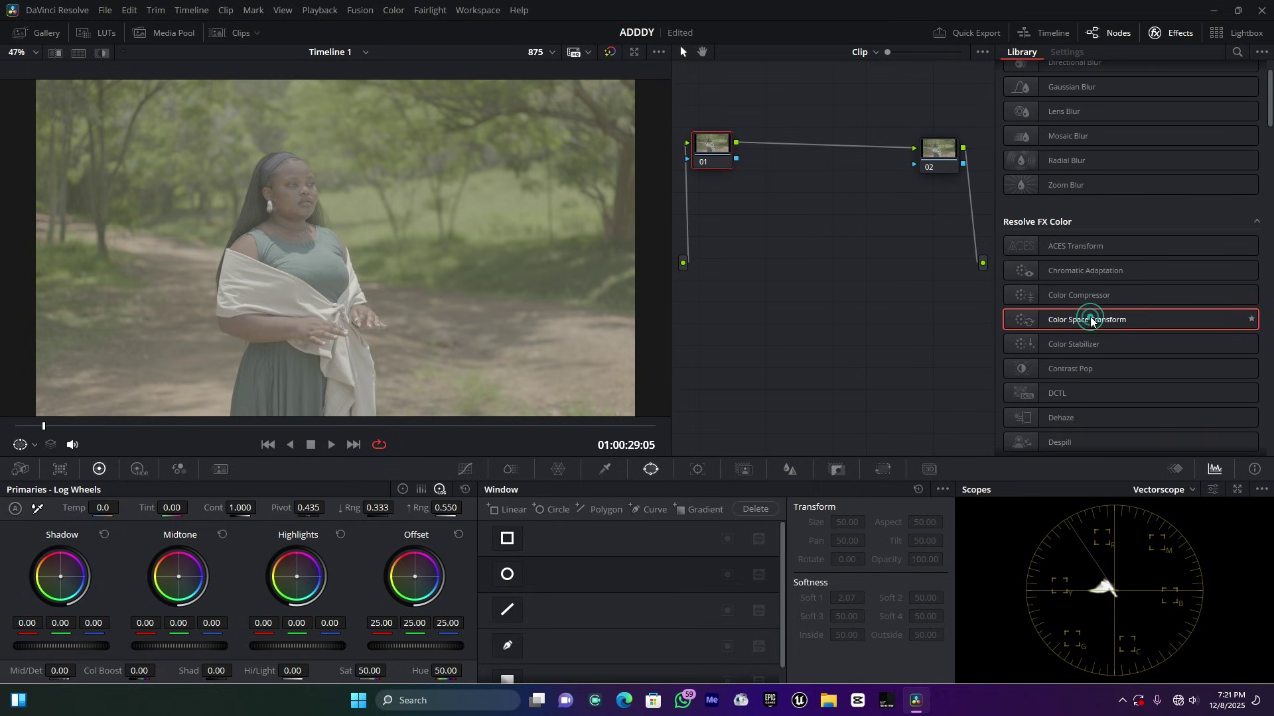
drag(1124, 321, 704, 139)
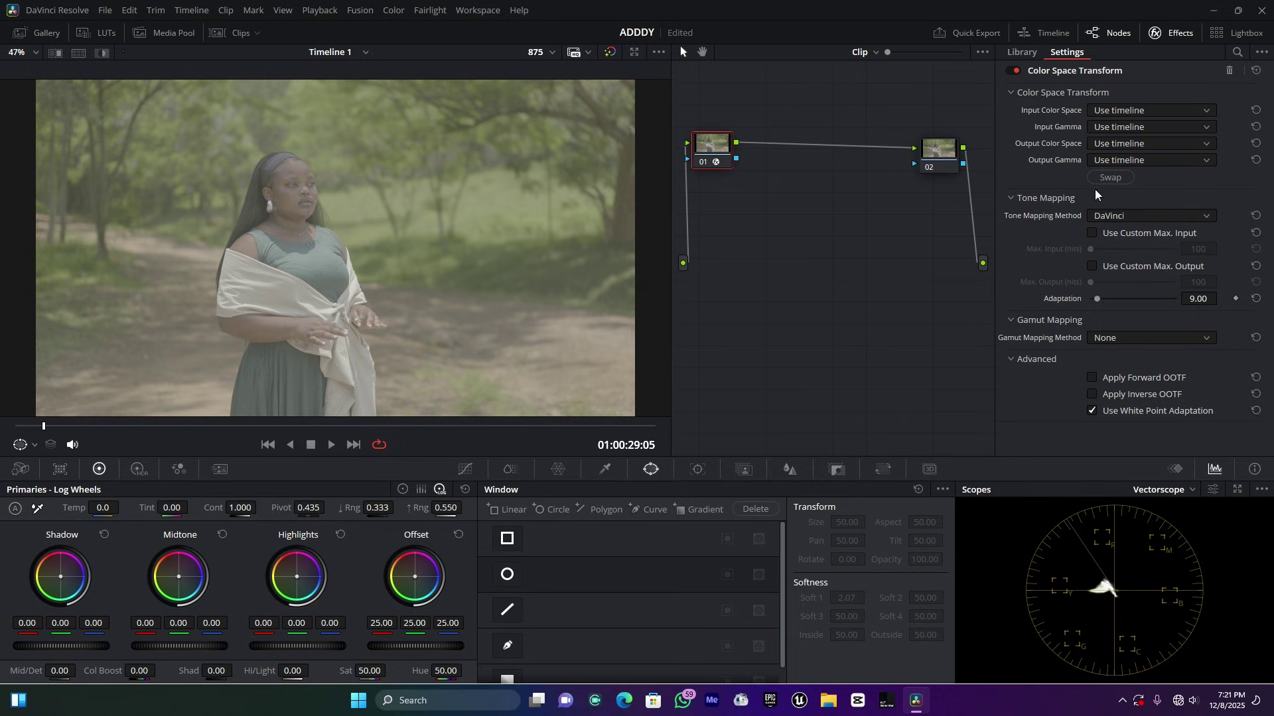
click(937, 153)
drag(1132, 313, 947, 153)
Set the input color space of node 01's Color Space Transform to Panasonic V-Gamut
click(714, 150)
click(1114, 110)
scroll(1146, 190, down, 3)
scroll(1148, 192, down, 3)
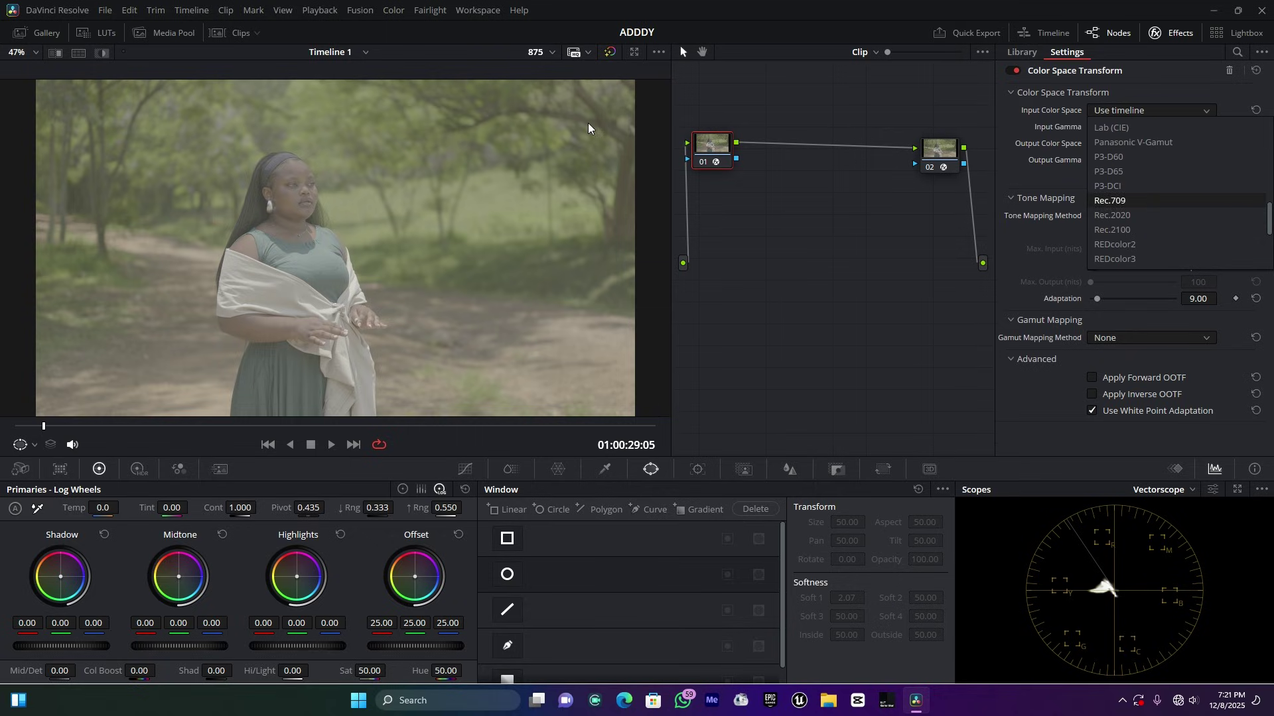
click(1166, 143)
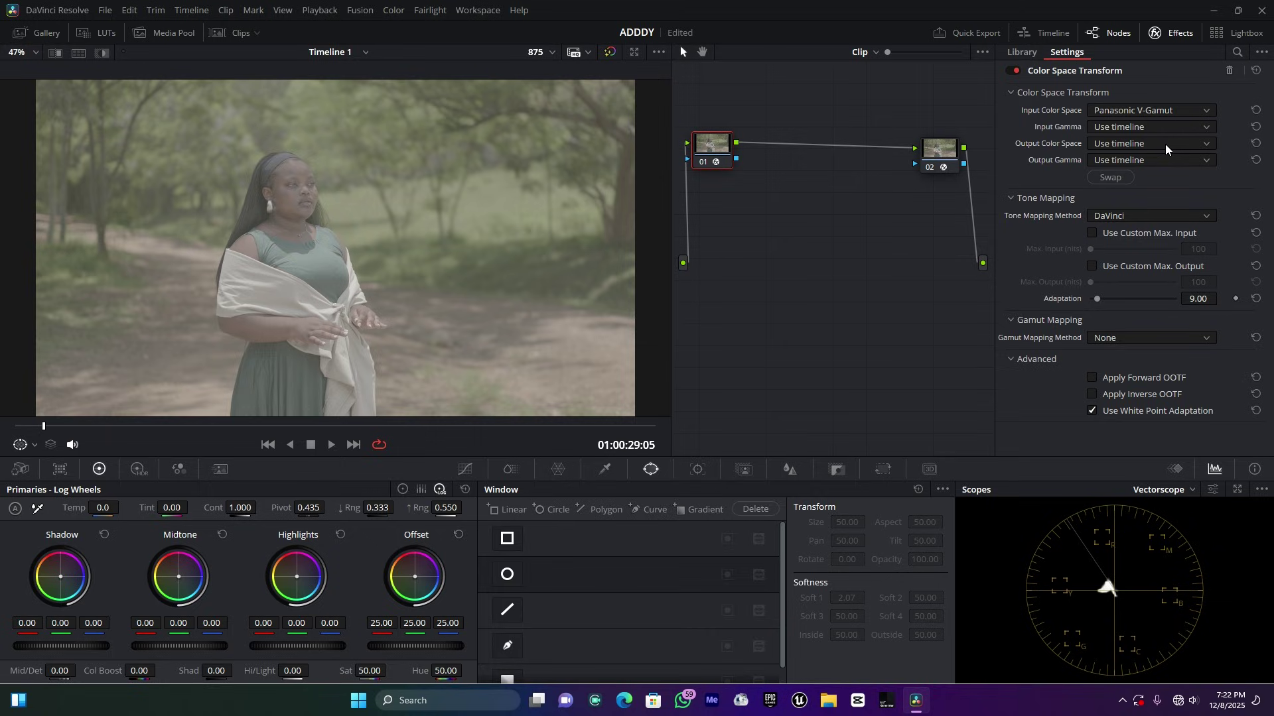
click(1176, 111)
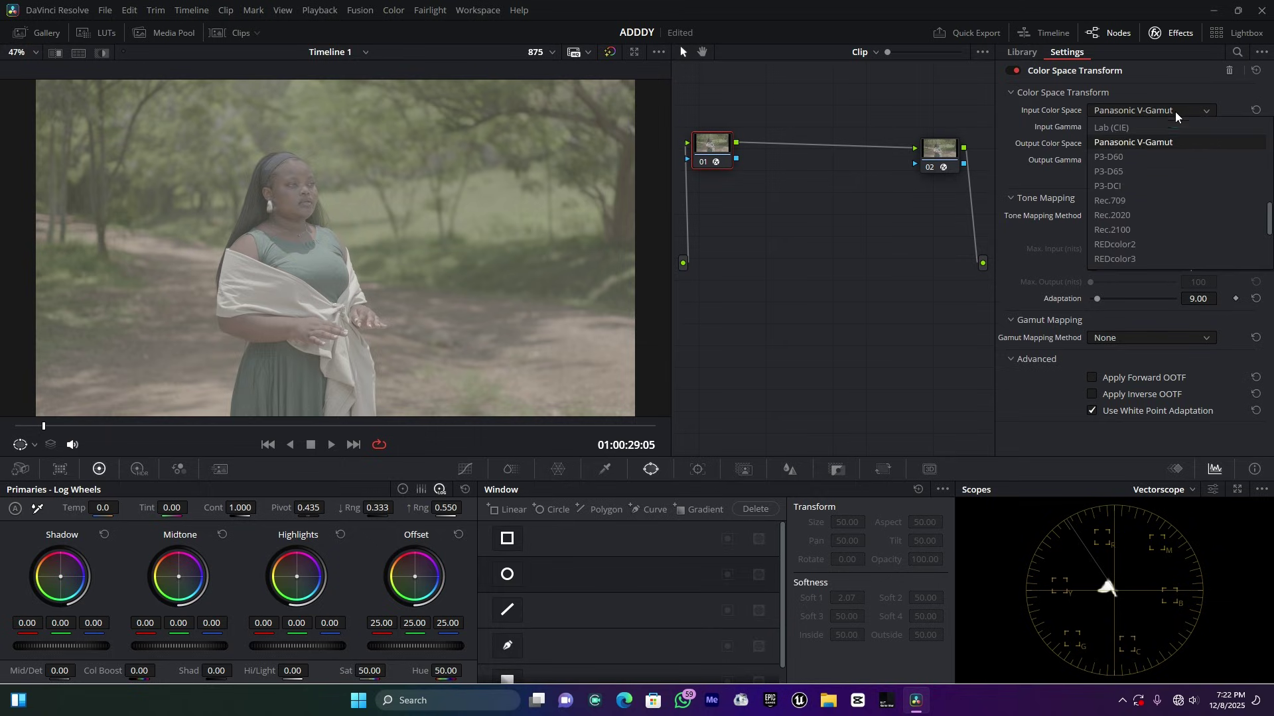
scroll(1174, 129, down, 3)
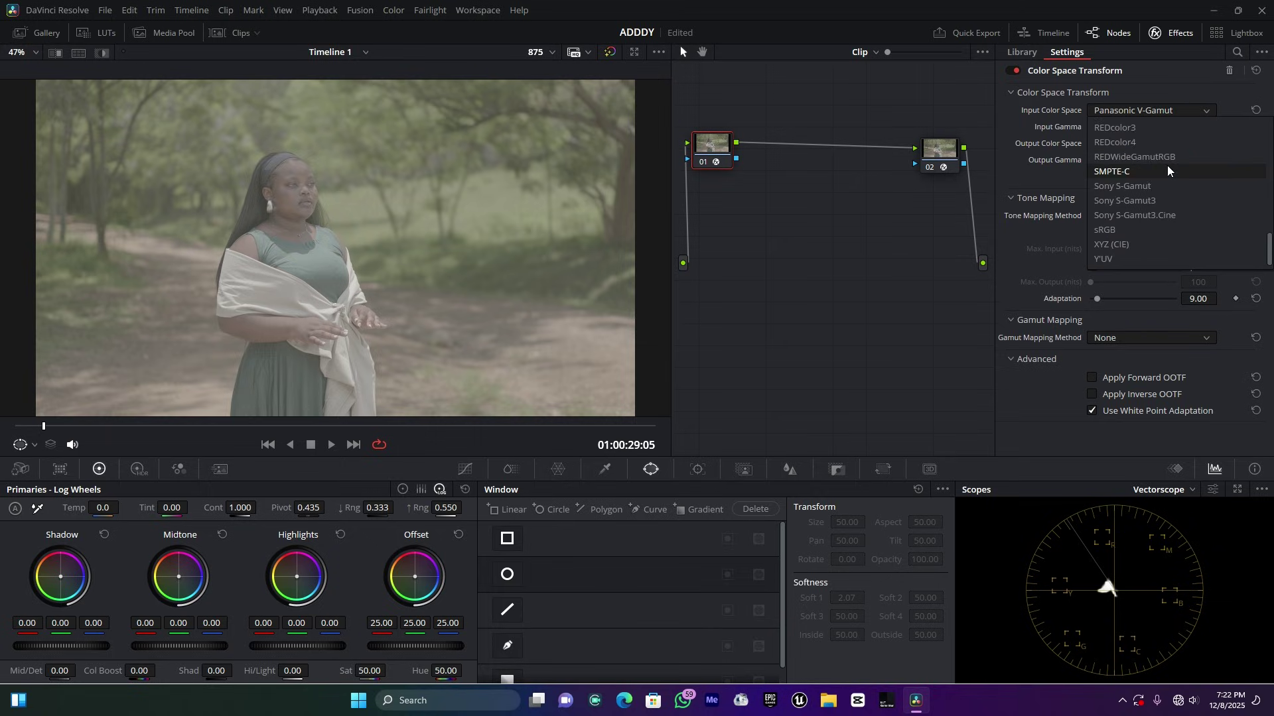
click(1157, 104)
Set the input gamma of node 01's Color Space Transform to Panasonic V-Log
click(1148, 125)
scroll(1148, 186, down, 4)
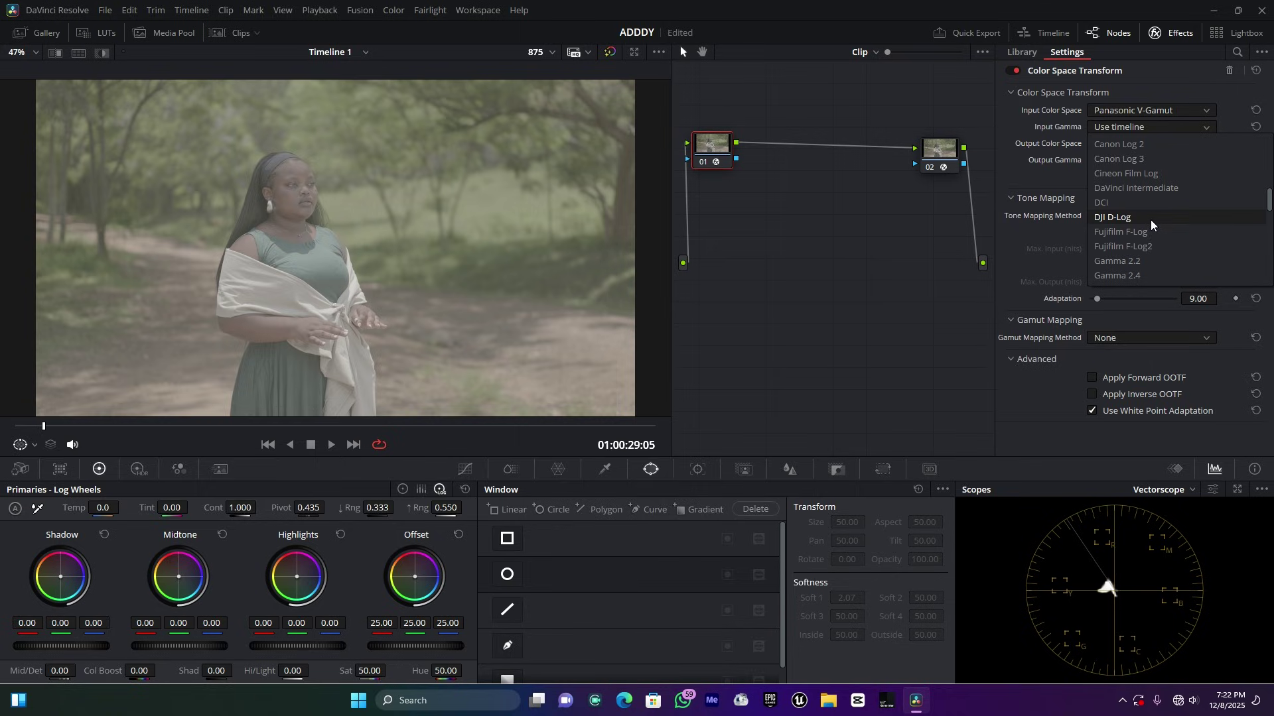
scroll(1151, 221, down, 1)
scroll(1150, 220, down, 3)
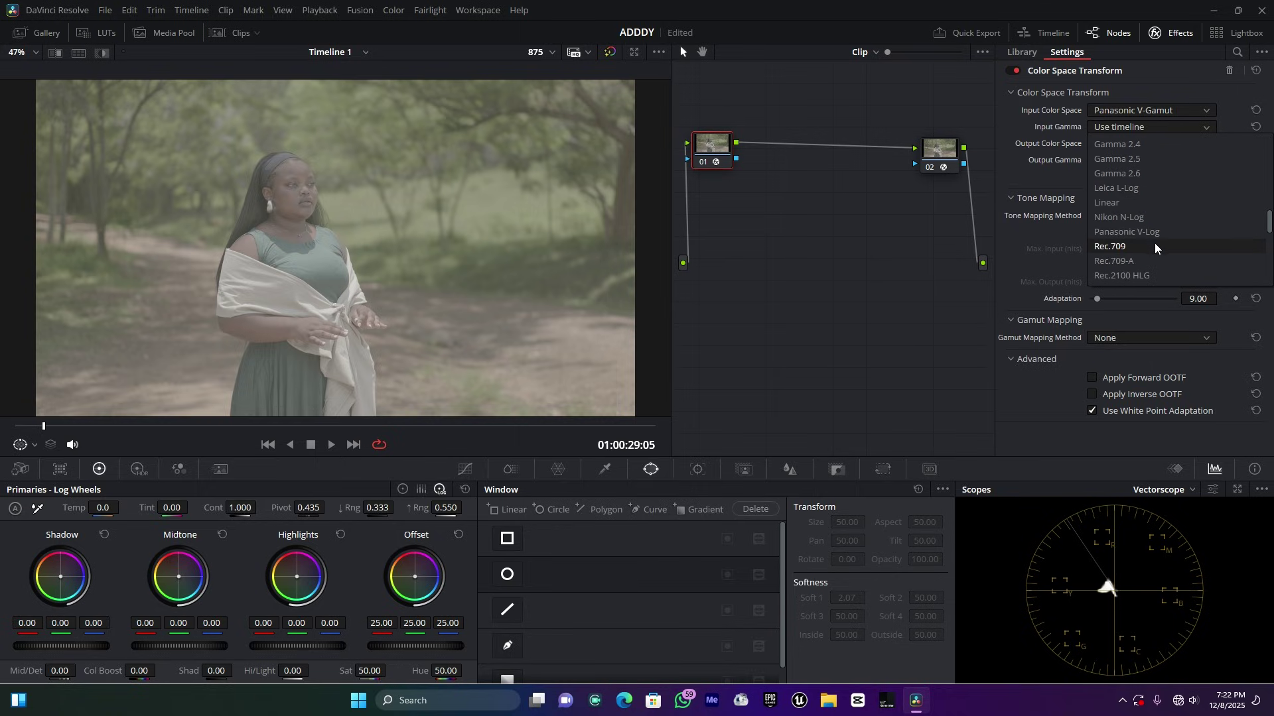
click(1141, 233)
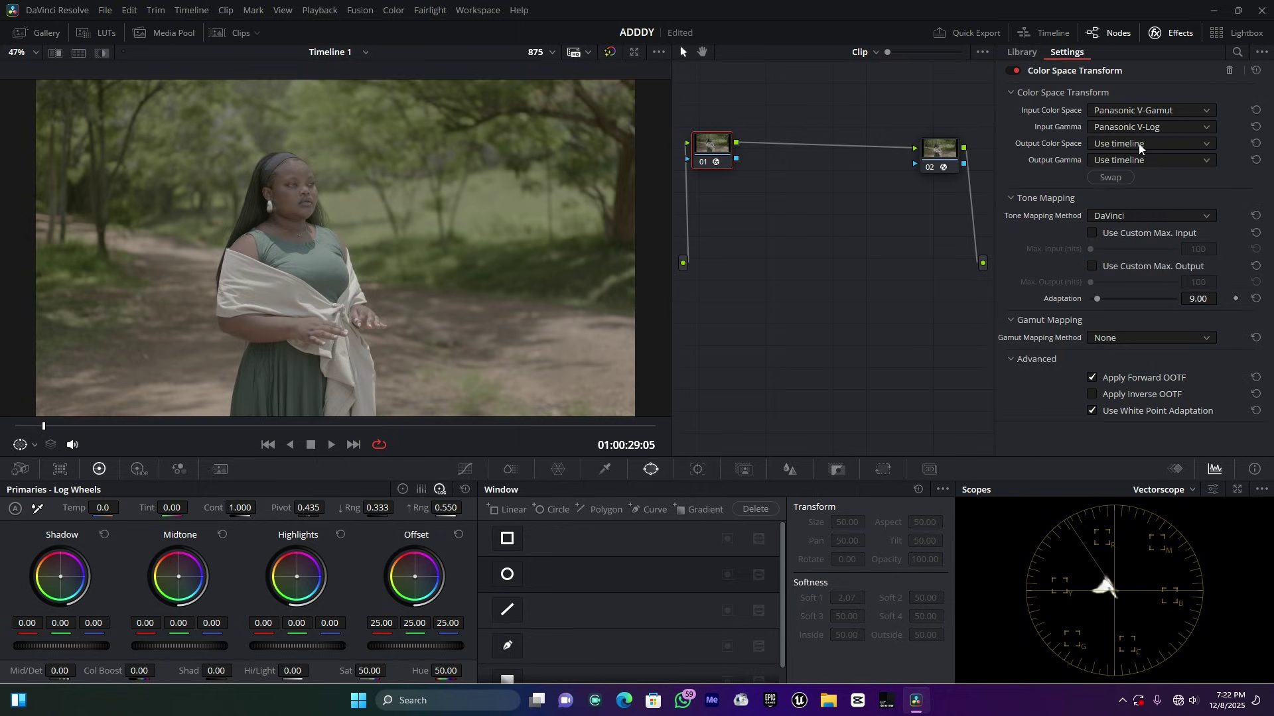
Set node 01's output color space to DaVinci Wide Gamut and its output gamma to DaVinci Intermediate
click(1137, 143)
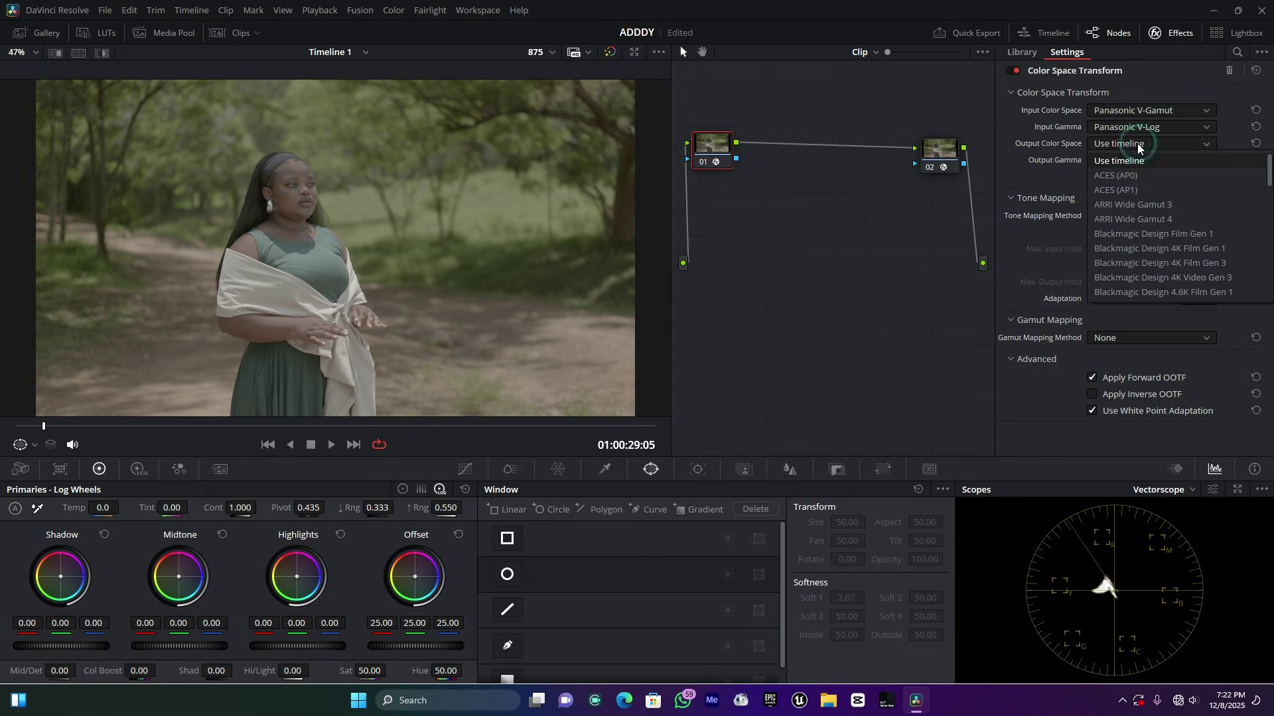
scroll(1144, 234, down, 3)
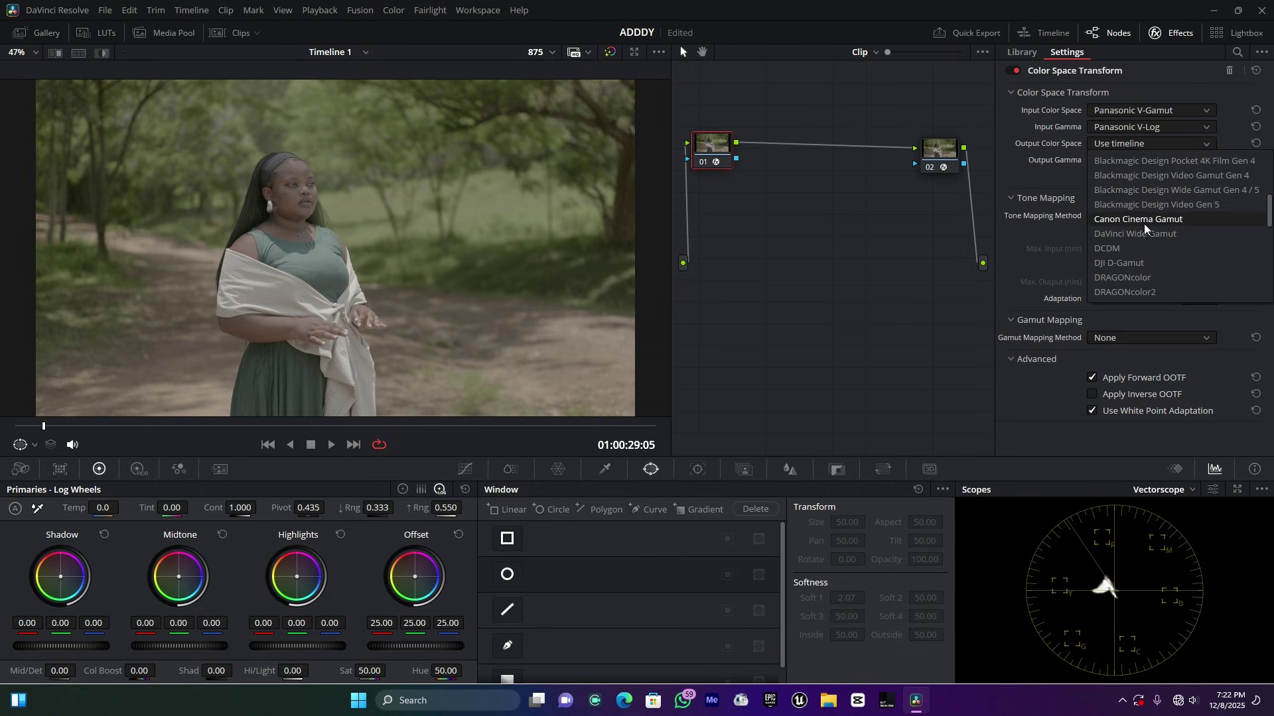
click(1152, 236)
click(1137, 160)
scroll(1145, 249, down, 2)
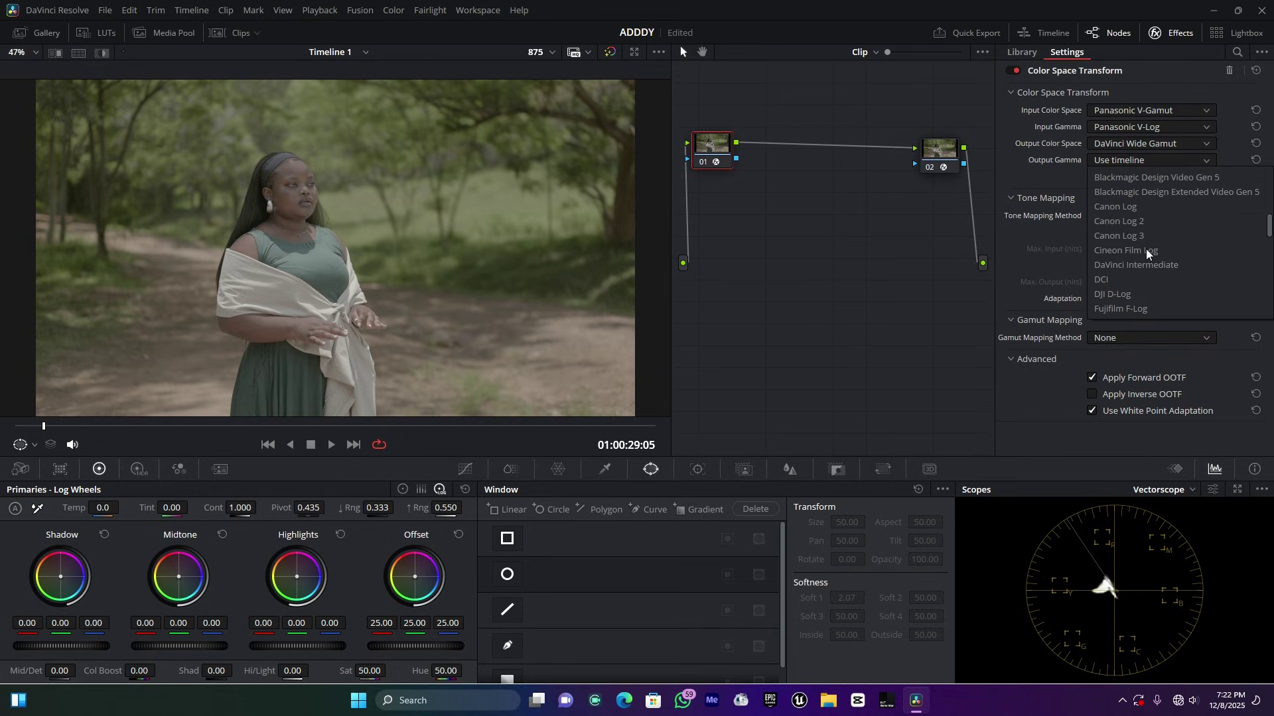
click(1139, 265)
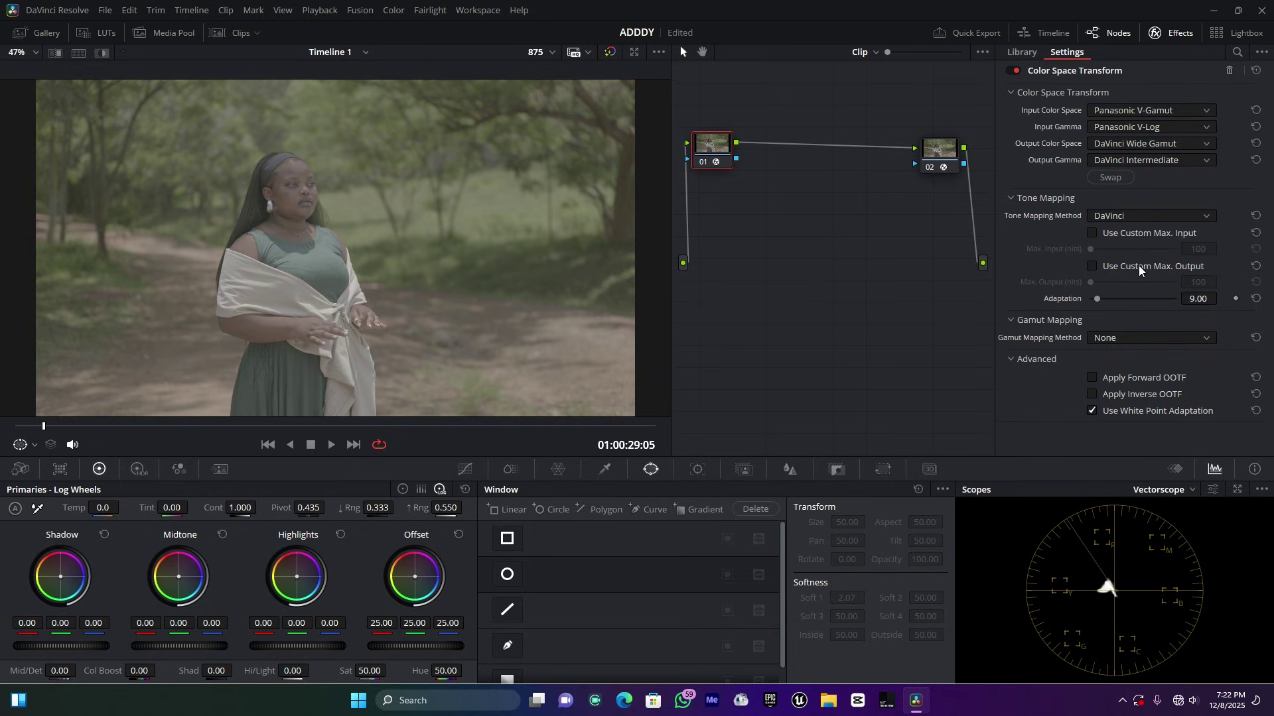
Set node 02's input color space to DaVinci Wide Gamut and its input gamma to DaVinci Intermediate
drag(937, 160, 948, 155)
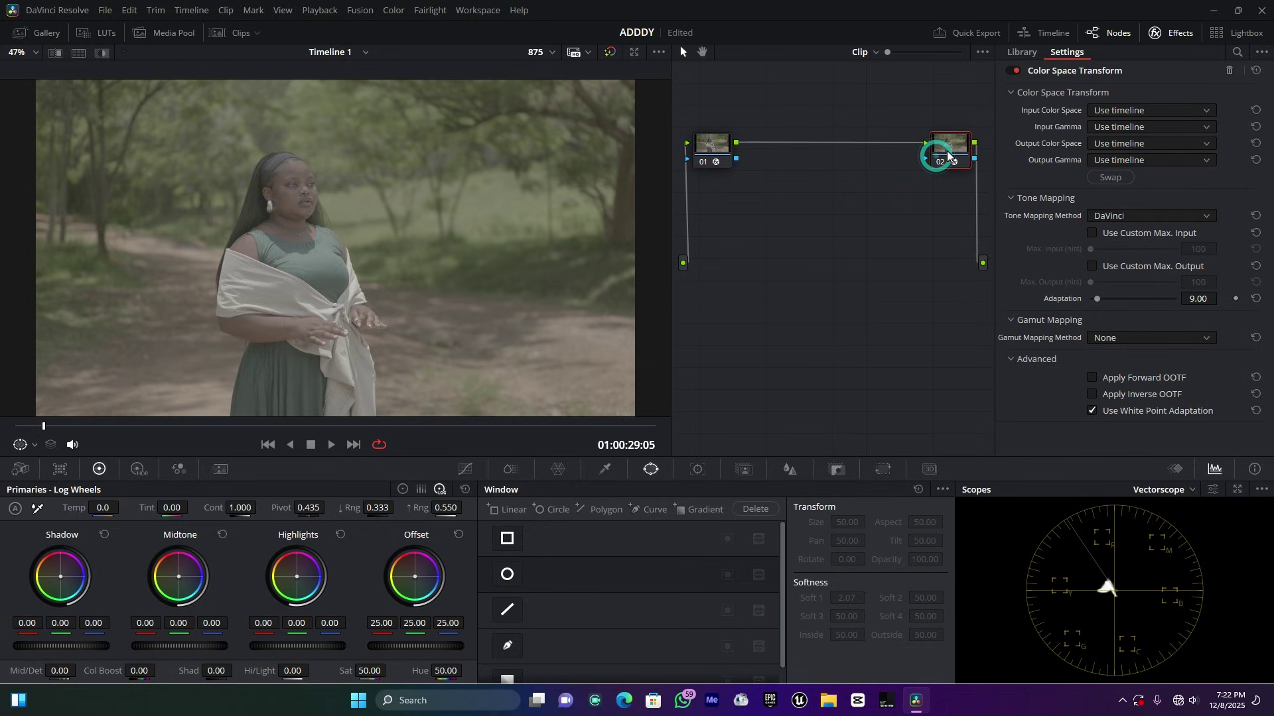
click(1120, 111)
scroll(1140, 167, down, 5)
click(1148, 200)
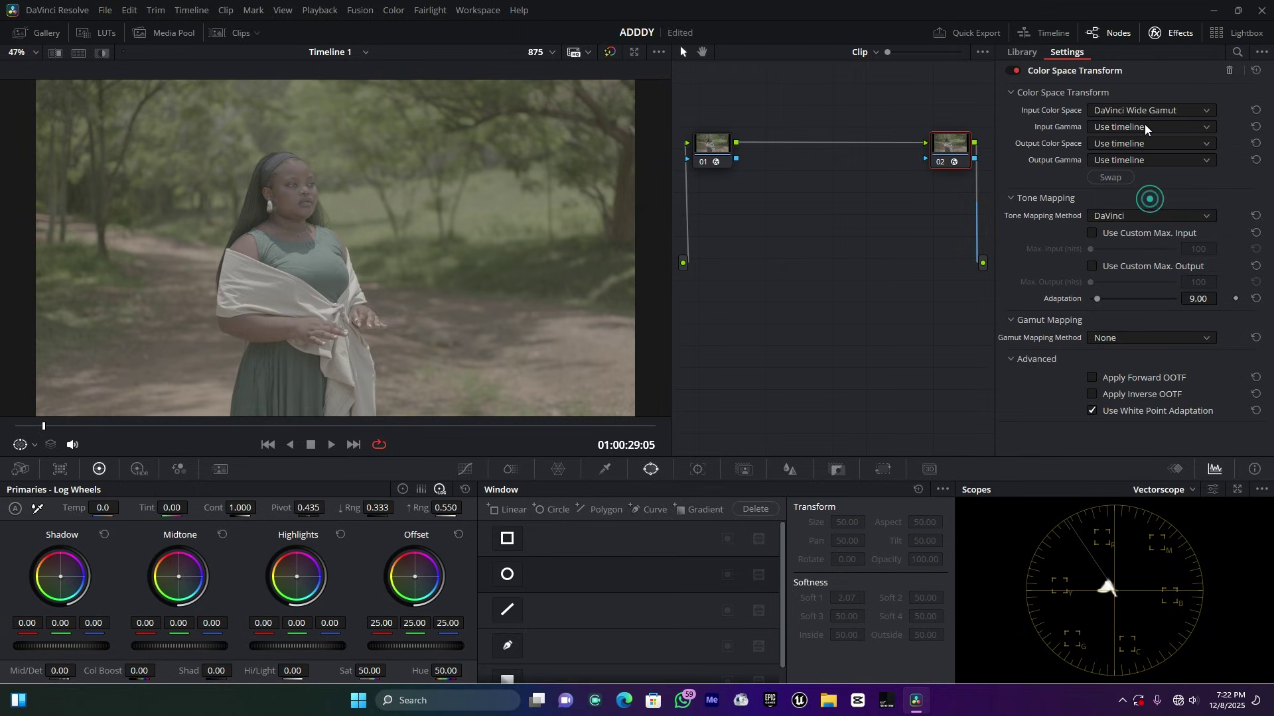
click(1144, 126)
scroll(1147, 244, down, 5)
click(1156, 229)
Set both the output color space and the output gamma of node 02's Color Space Transform to Rec.709
click(1136, 142)
scroll(1144, 220, down, 5)
scroll(1143, 220, down, 1)
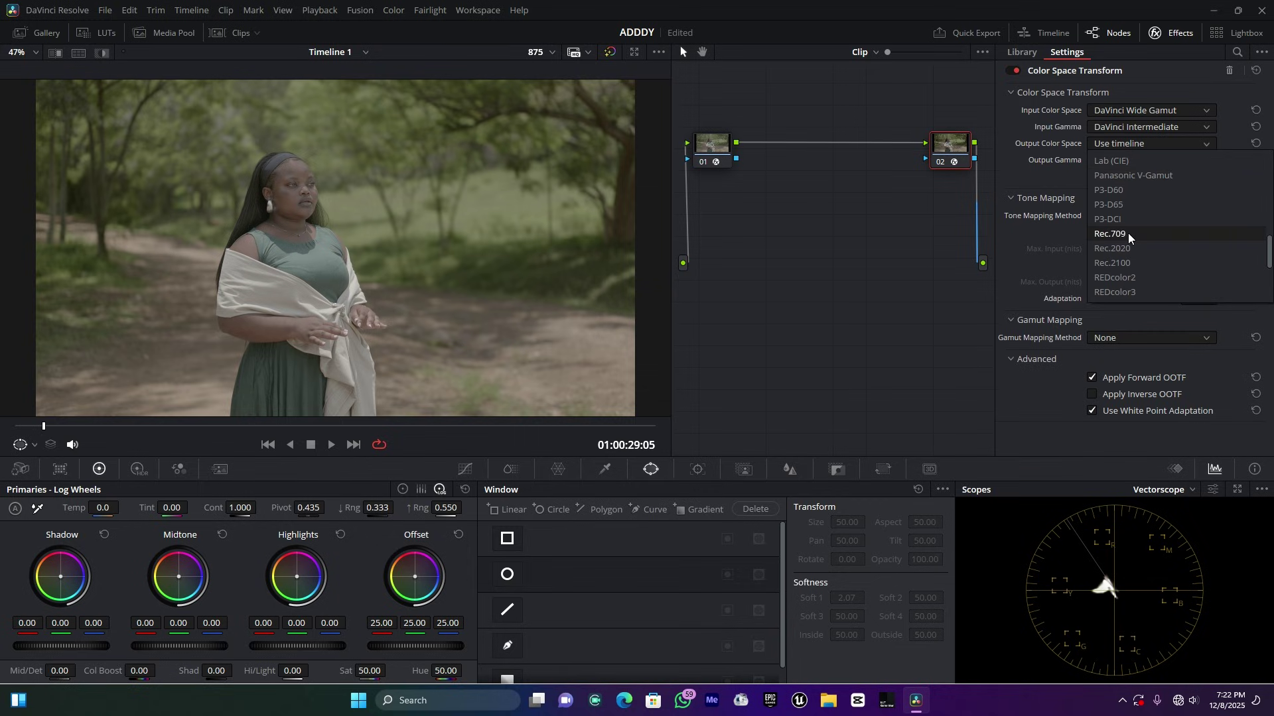
click(1128, 233)
click(1125, 161)
scroll(1124, 242, down, 10)
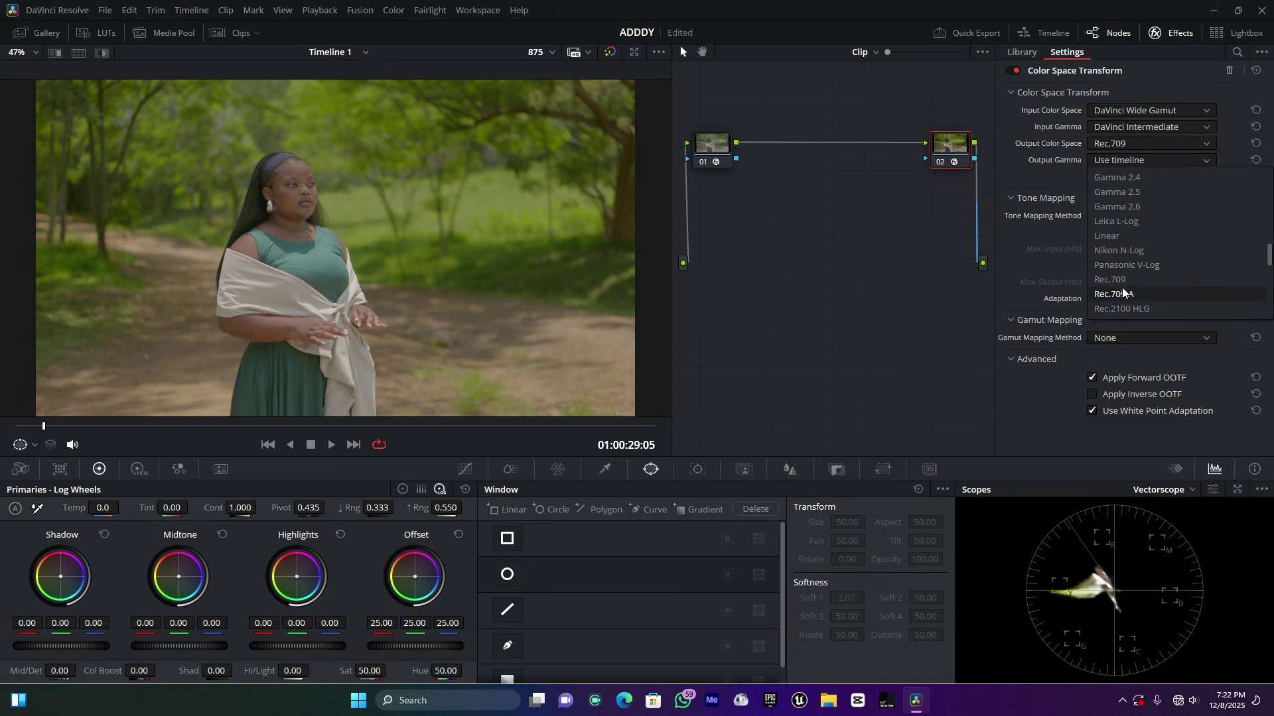
click(1125, 280)
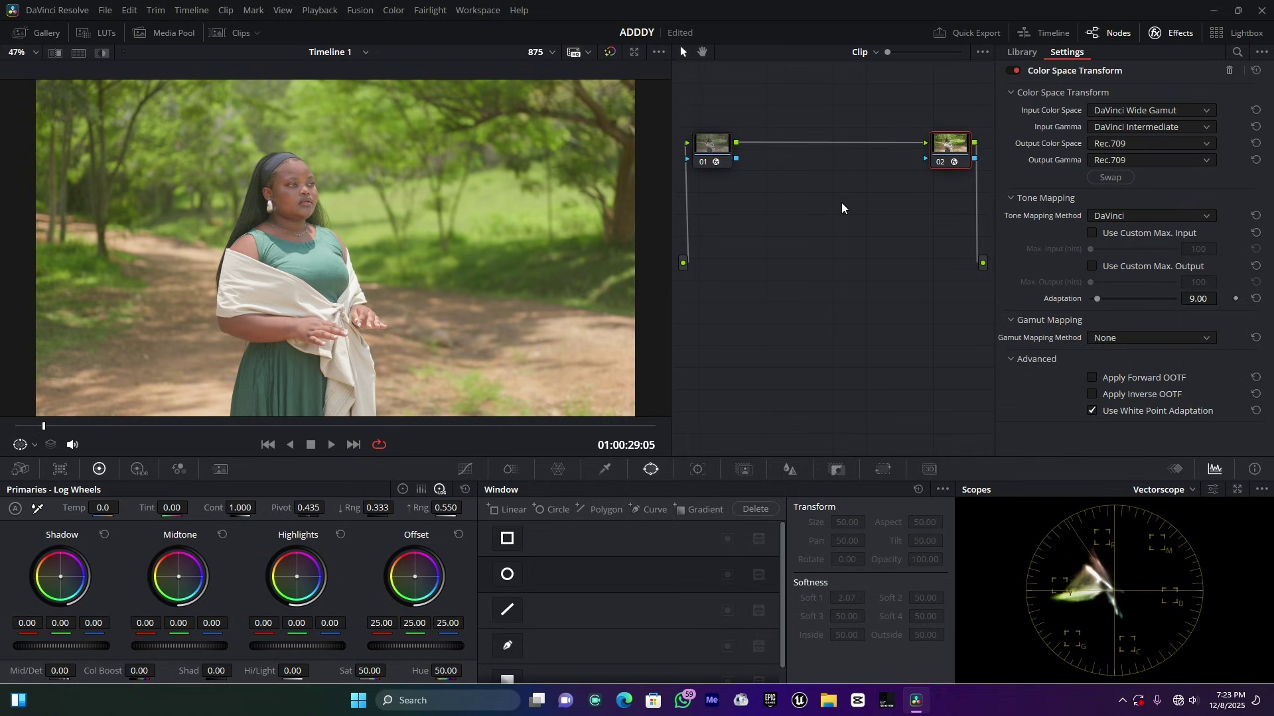
Add a corrector node, connect it between node 01 and node 02, and line it up beside node 01
drag(712, 145, 709, 140)
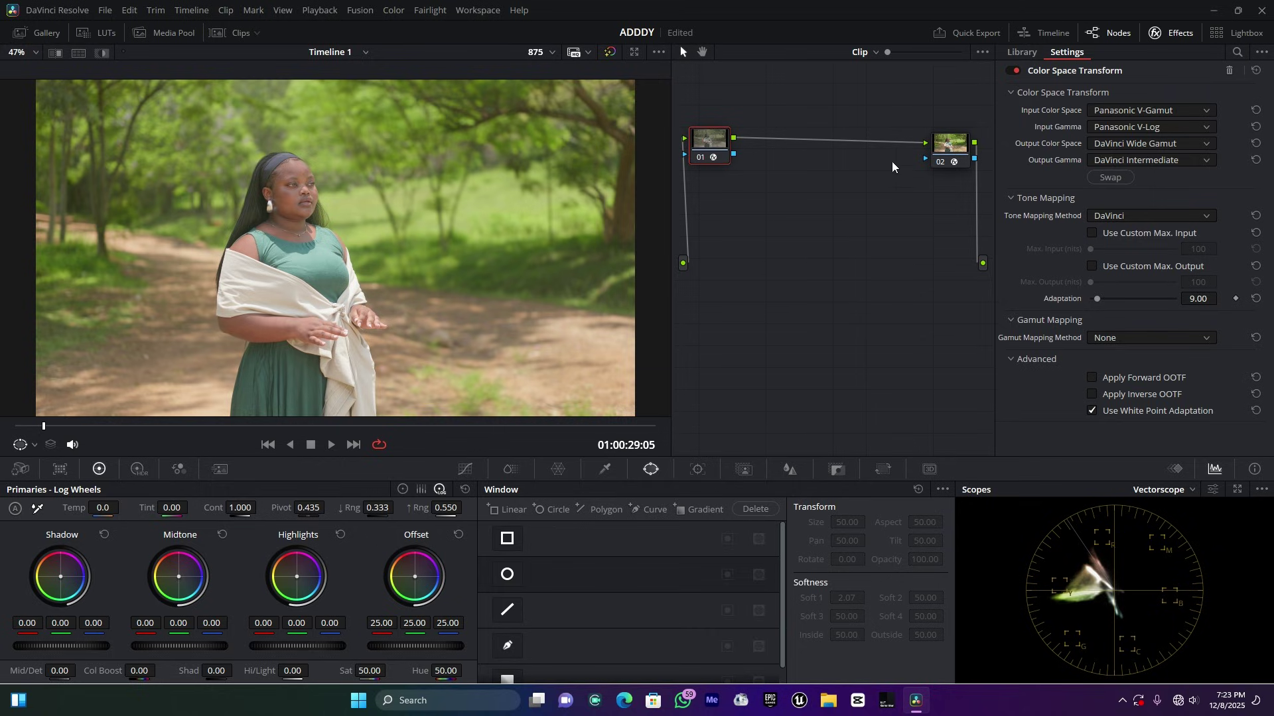
click(701, 145)
right_click(759, 221)
mouse_move(814, 256)
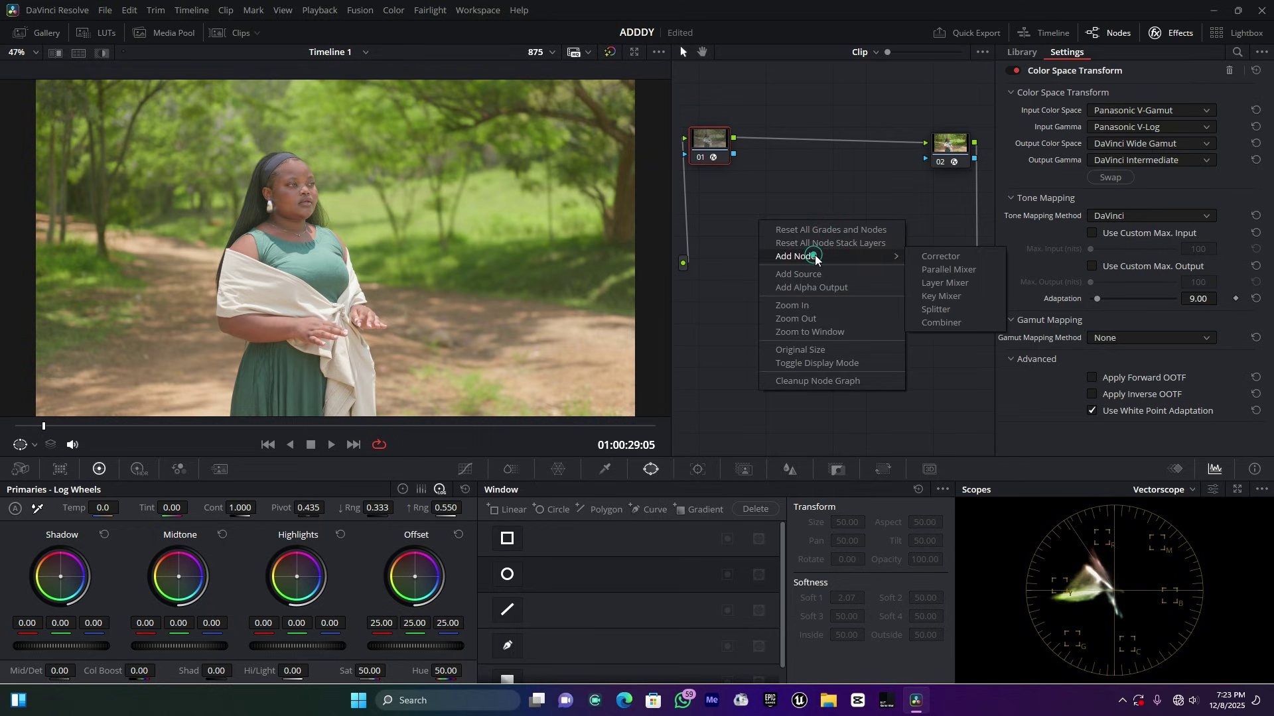
click(944, 249)
drag(746, 226, 734, 138)
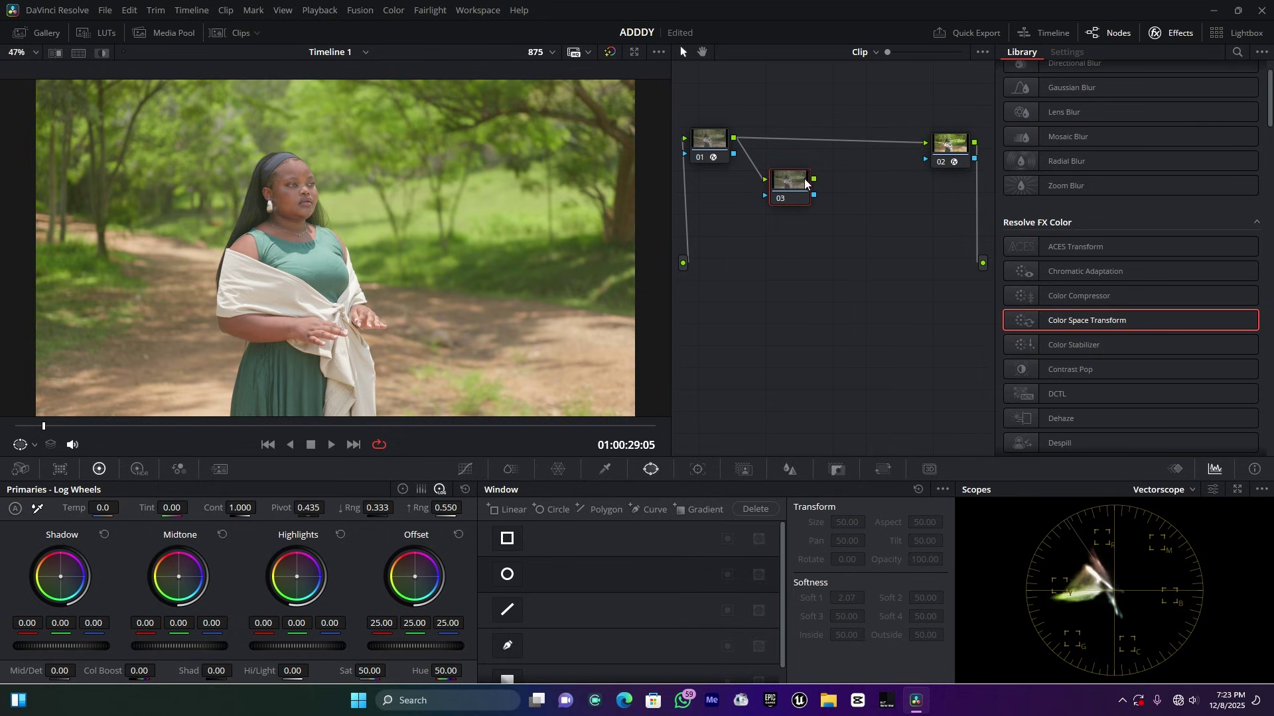
drag(889, 153, 925, 143)
drag(788, 179, 774, 140)
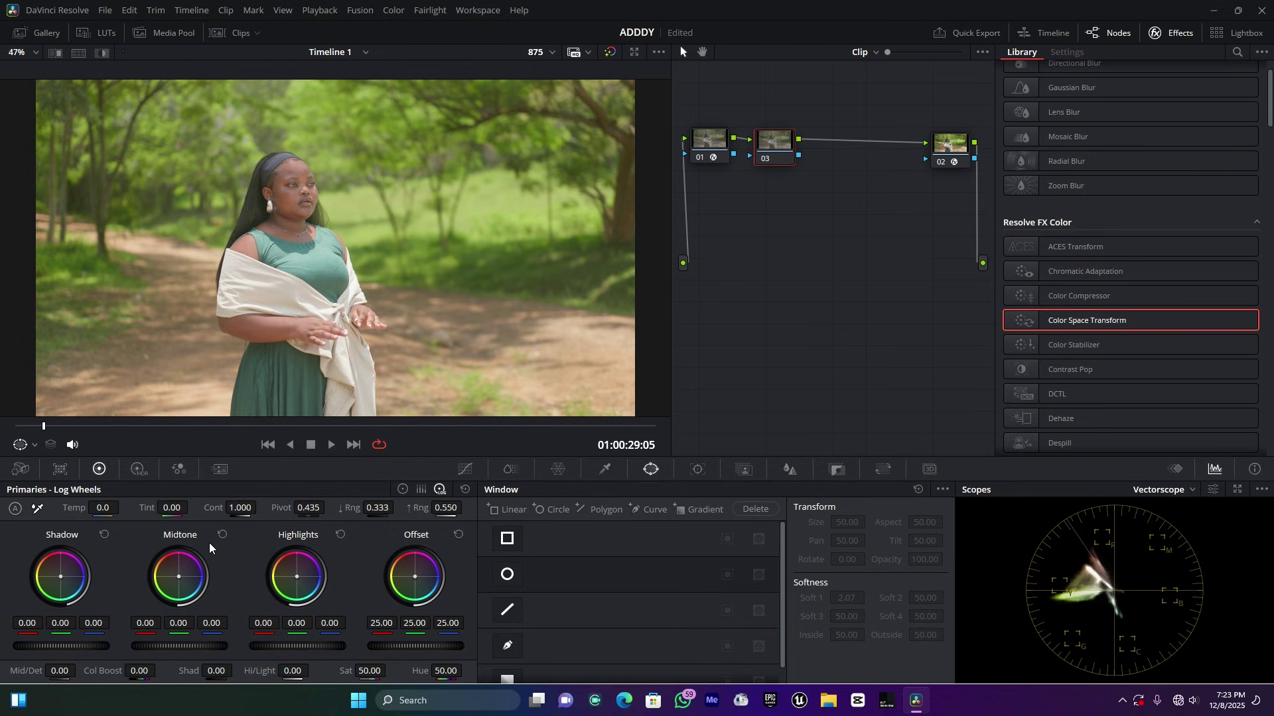
Raise the overall Offset of the corrector node to 27.55 in all channels with the primary color wheels
click(402, 488)
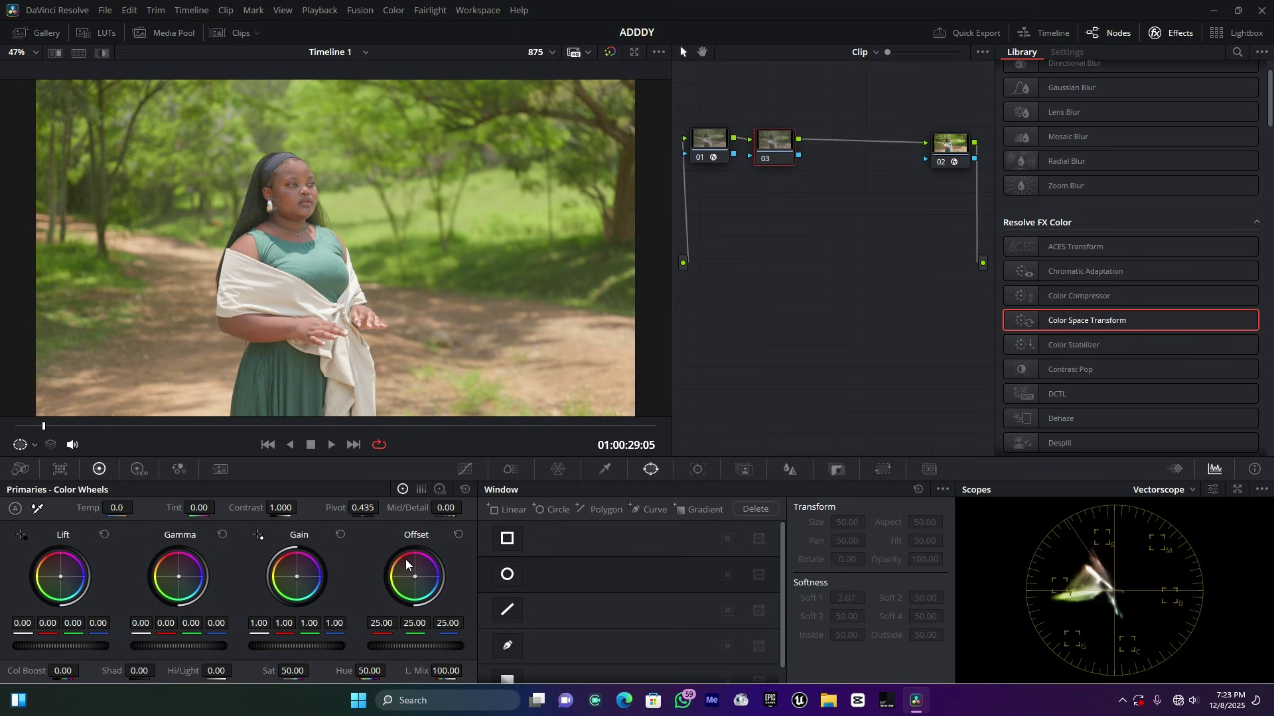
drag(408, 645, 438, 645)
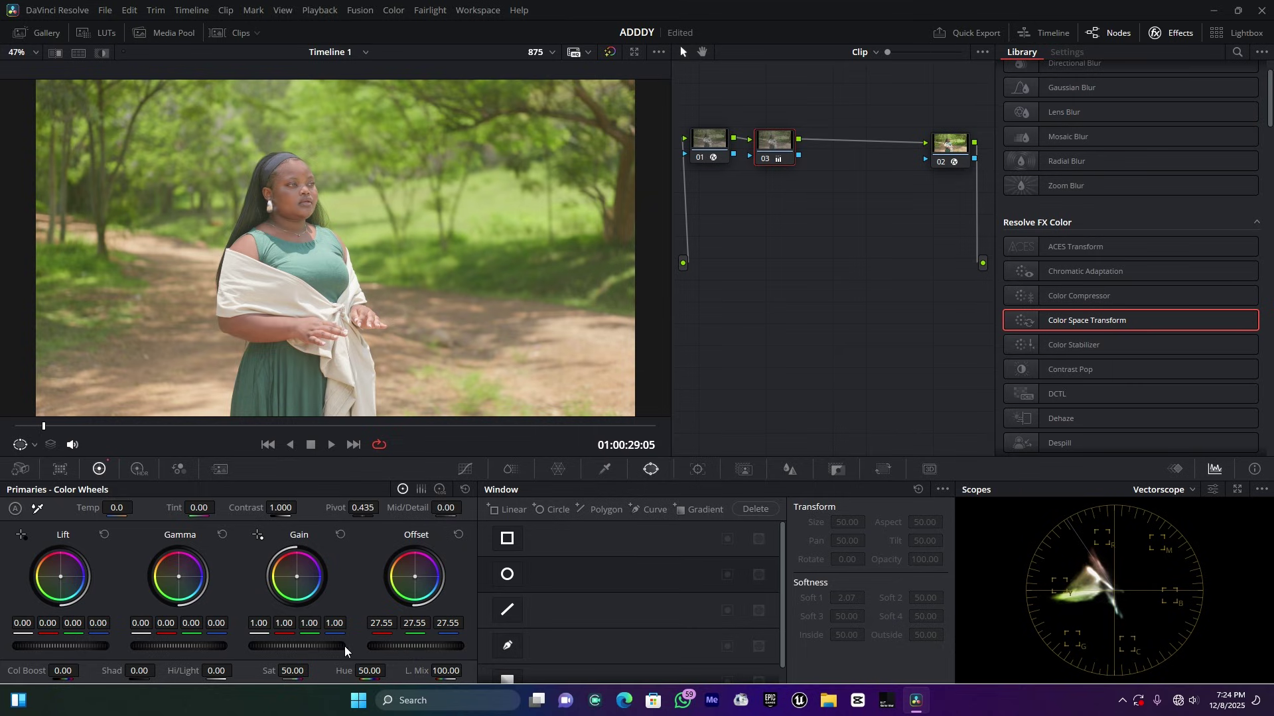
In the HDR wheels, set Light exposure to 0.49 and Shadow exposure to -0.11, and shift the Light color balance to X 0.01, Y -0.01
click(141, 471)
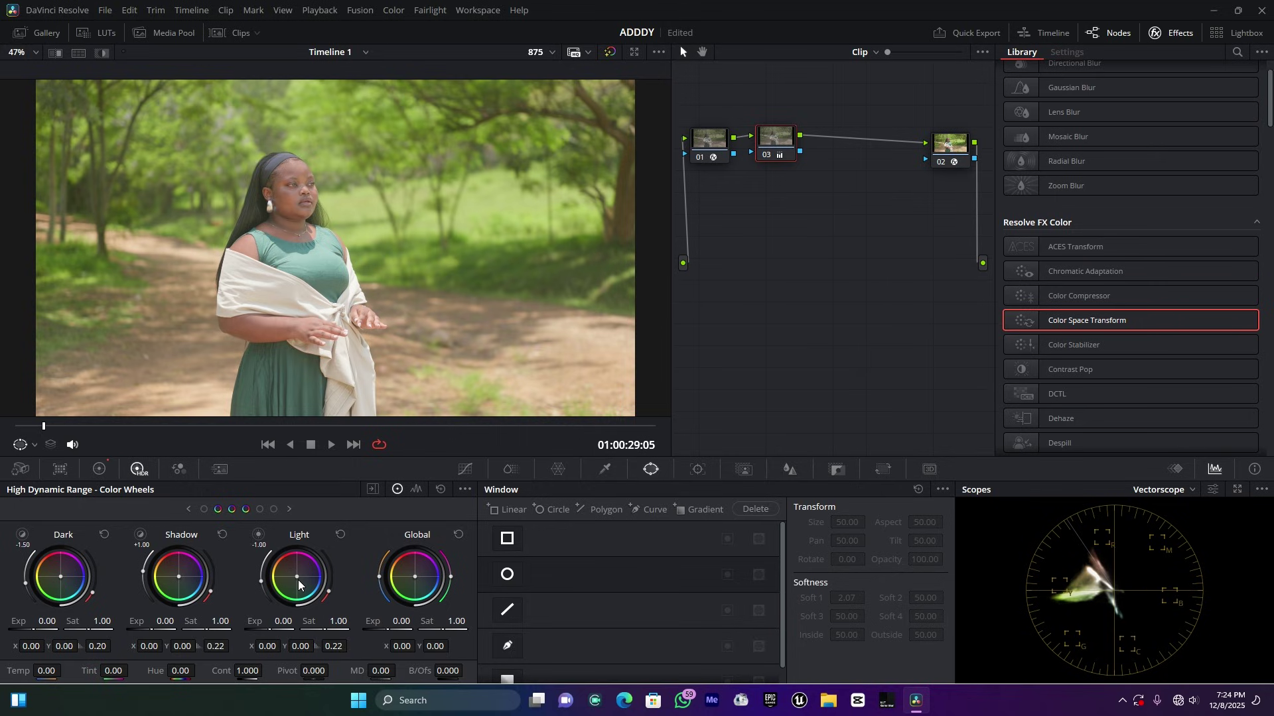
drag(269, 629, 314, 629)
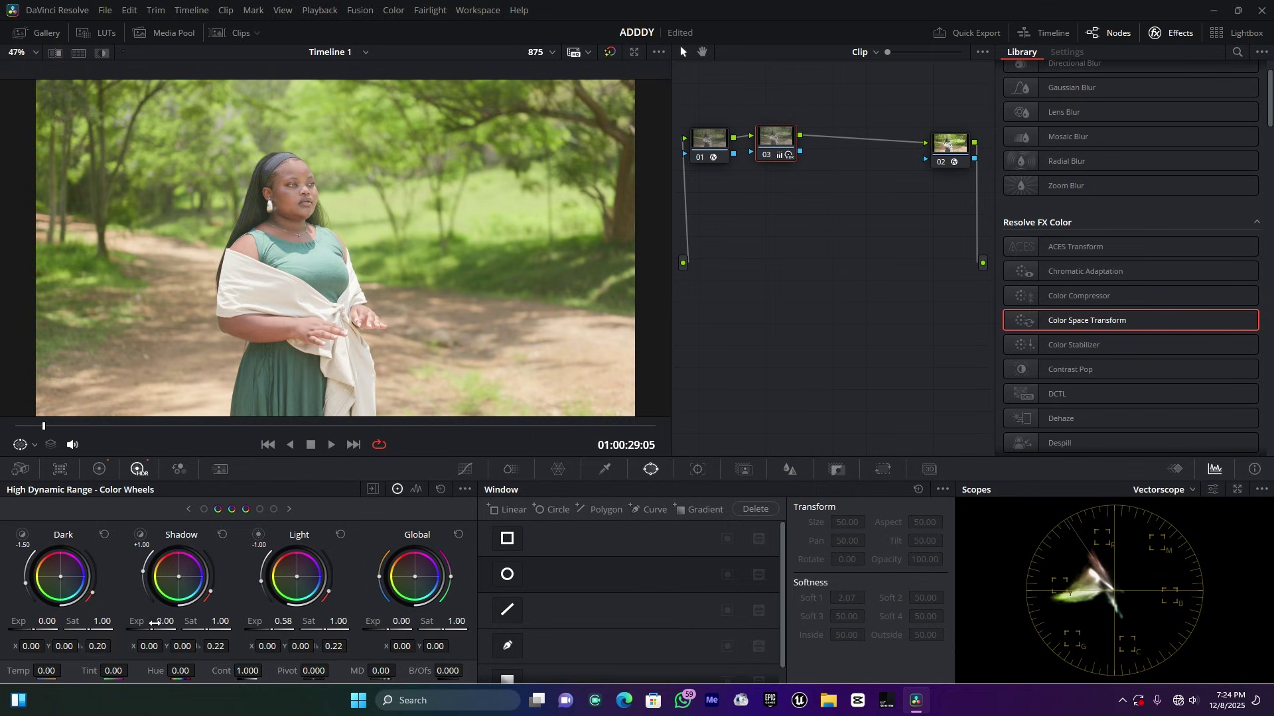
mouse_move(153, 631)
mouse_down()
mouse_move(173, 632)
mouse_move(150, 631)
mouse_up()
drag(270, 627, 265, 627)
drag(296, 576, 297, 578)
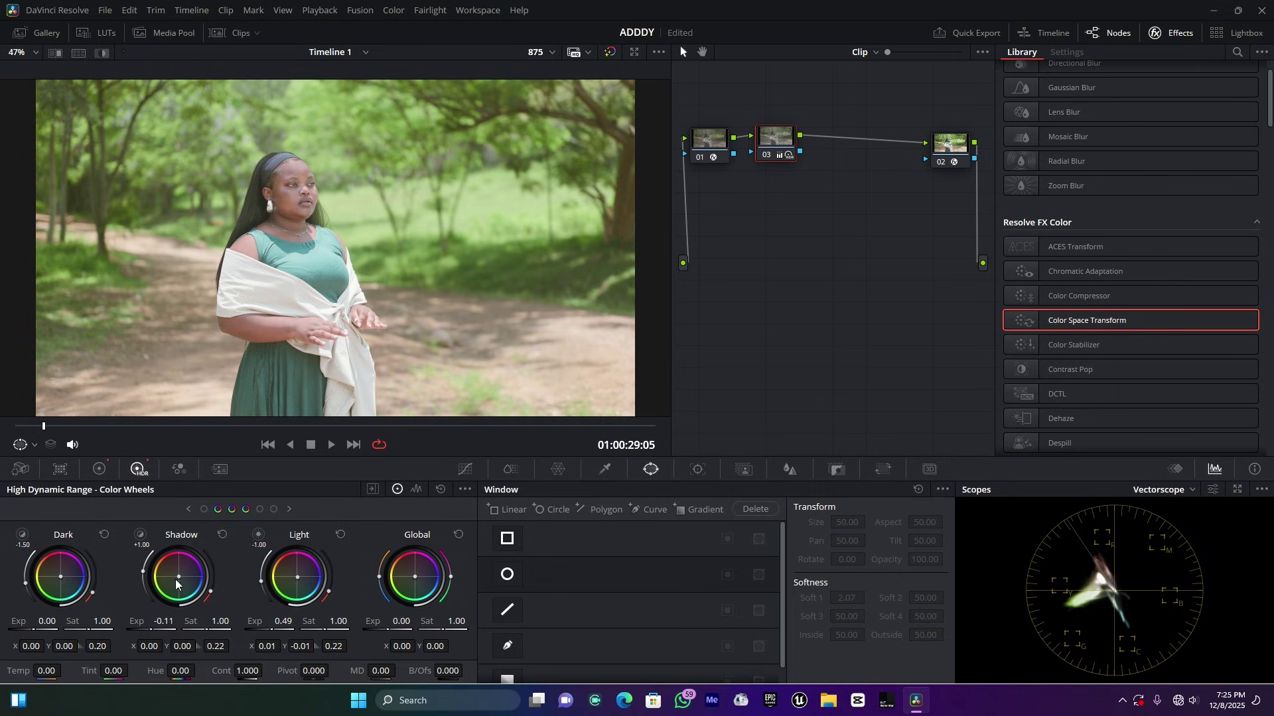
Try a slight HDR Shadow tint, reset the Shadow wheel completely, and lower the Dark exposure to -0.90
drag(177, 577, 179, 577)
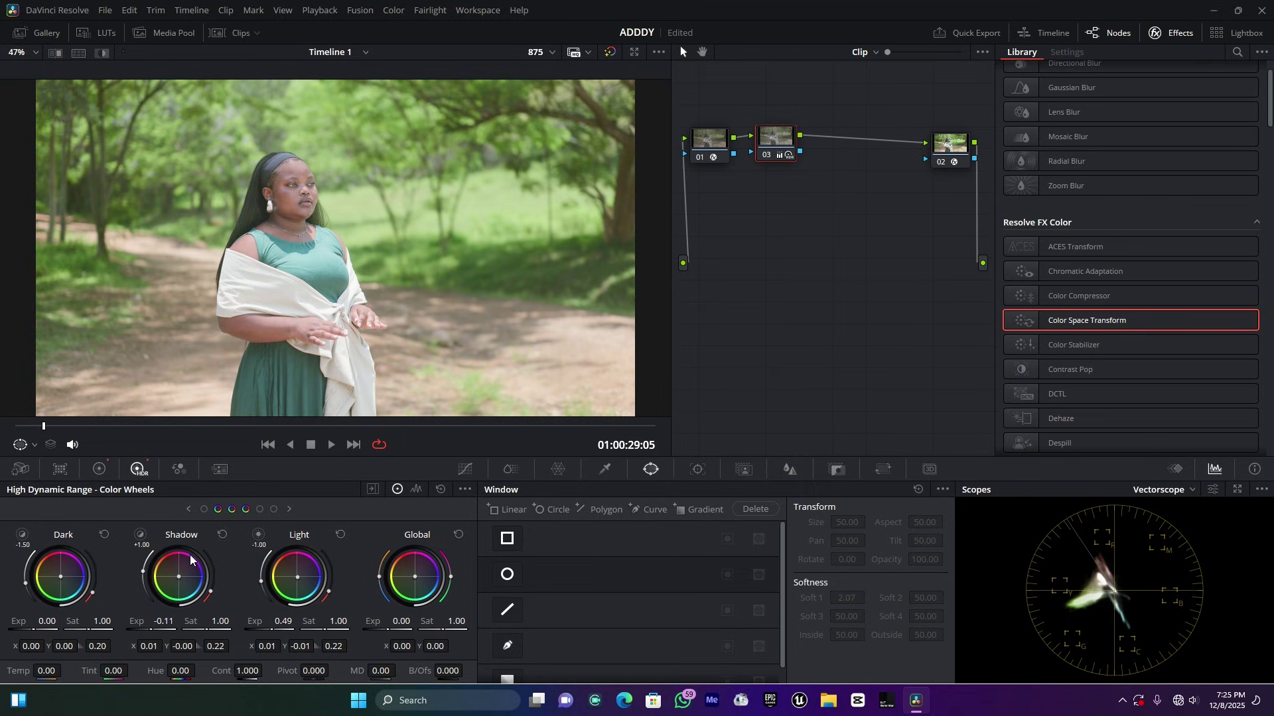
key(ctrl+z)
click(224, 536)
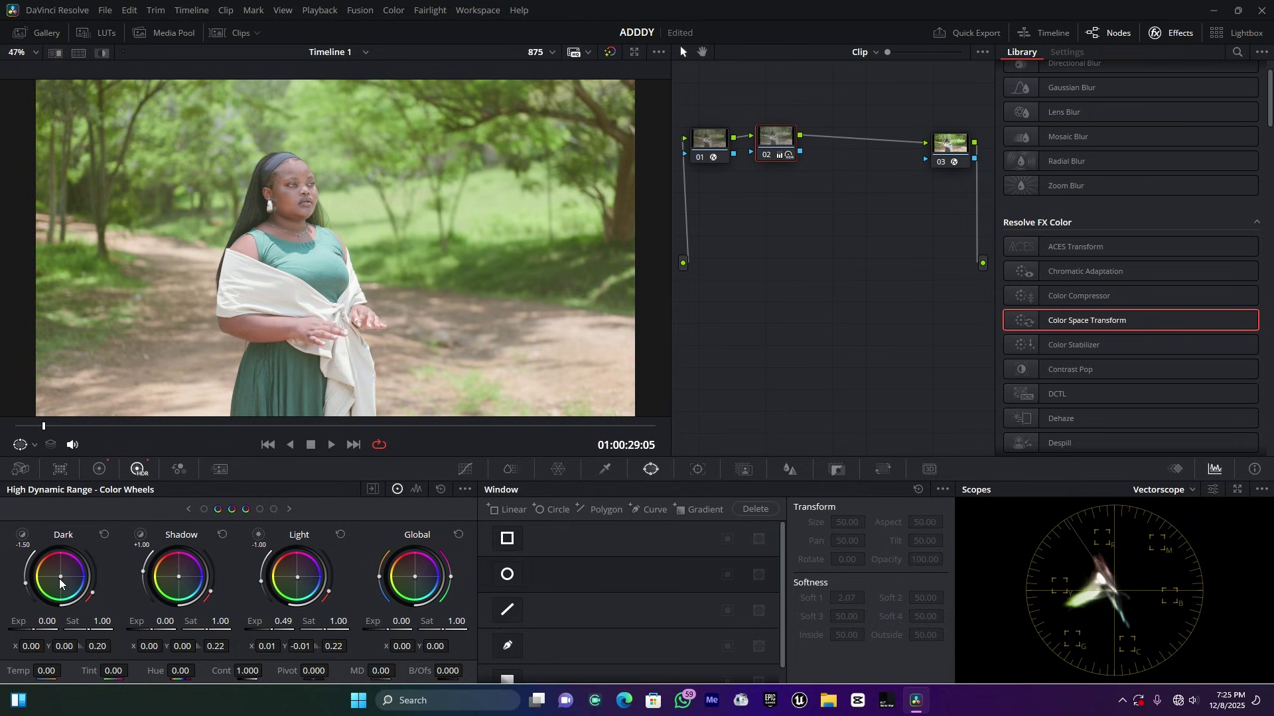
drag(32, 630, 10, 631)
drag(37, 627, 29, 631)
Disable and re-enable the corrector node to compare the image before and after its exposure and balance adjustments
click(765, 156)
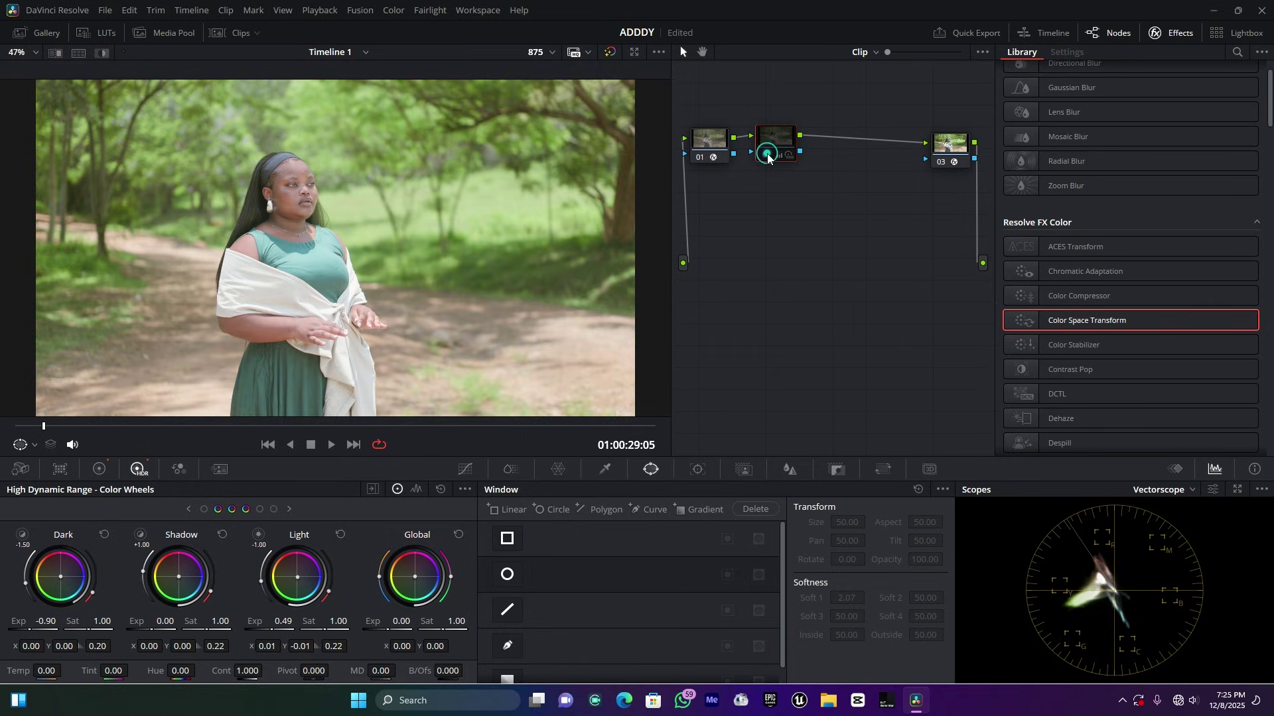
click(768, 156)
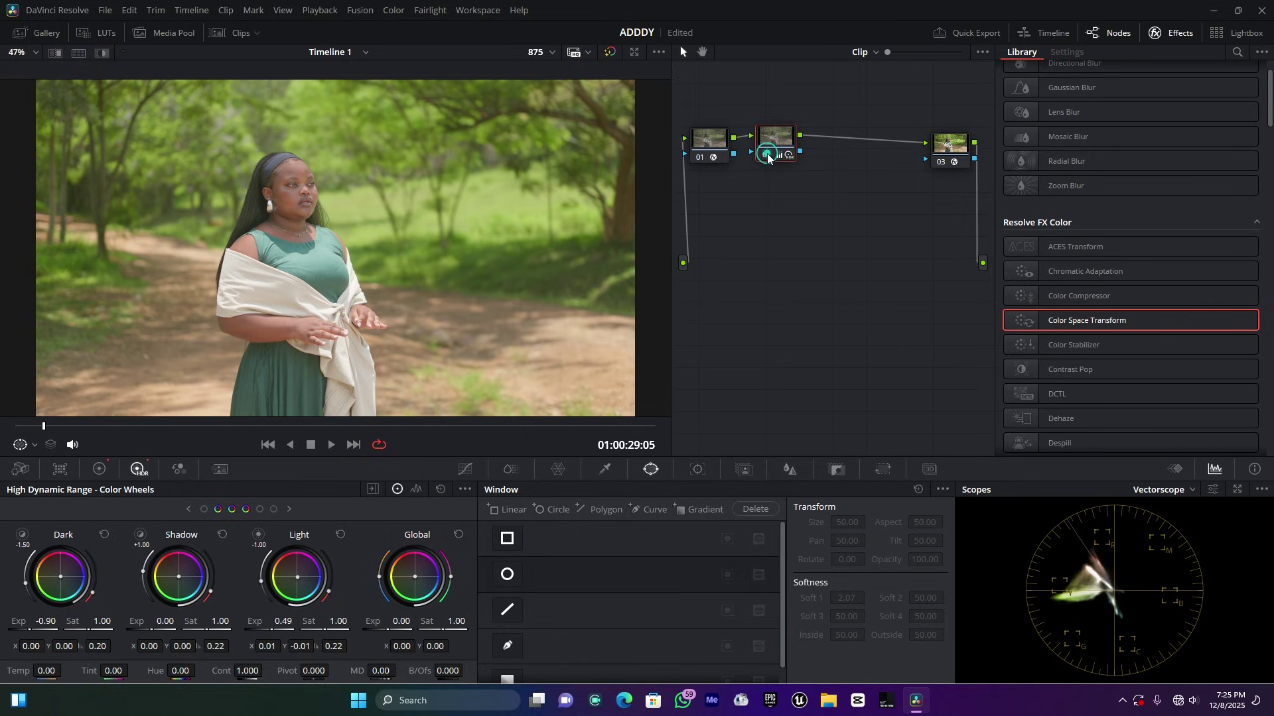
Line up node 02 with node 01 and add a serial node between it and the final Color Space Transform node
drag(768, 156, 766, 162)
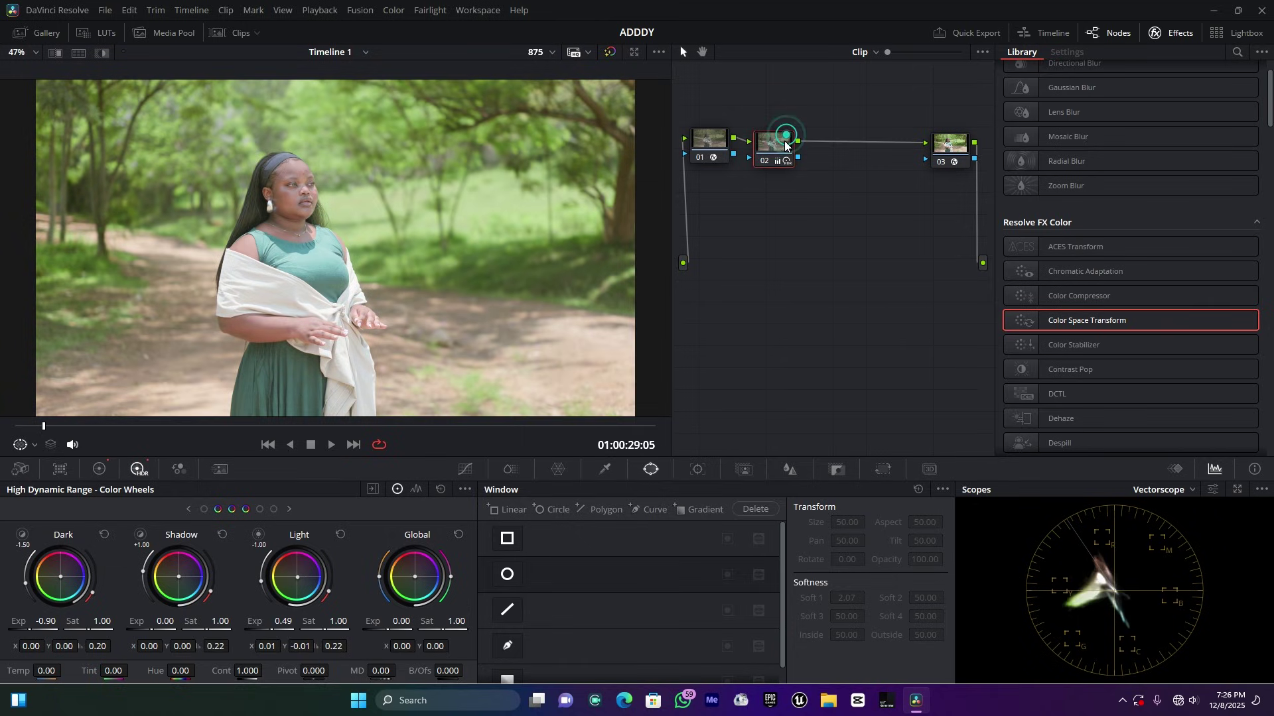
key(alt+s)
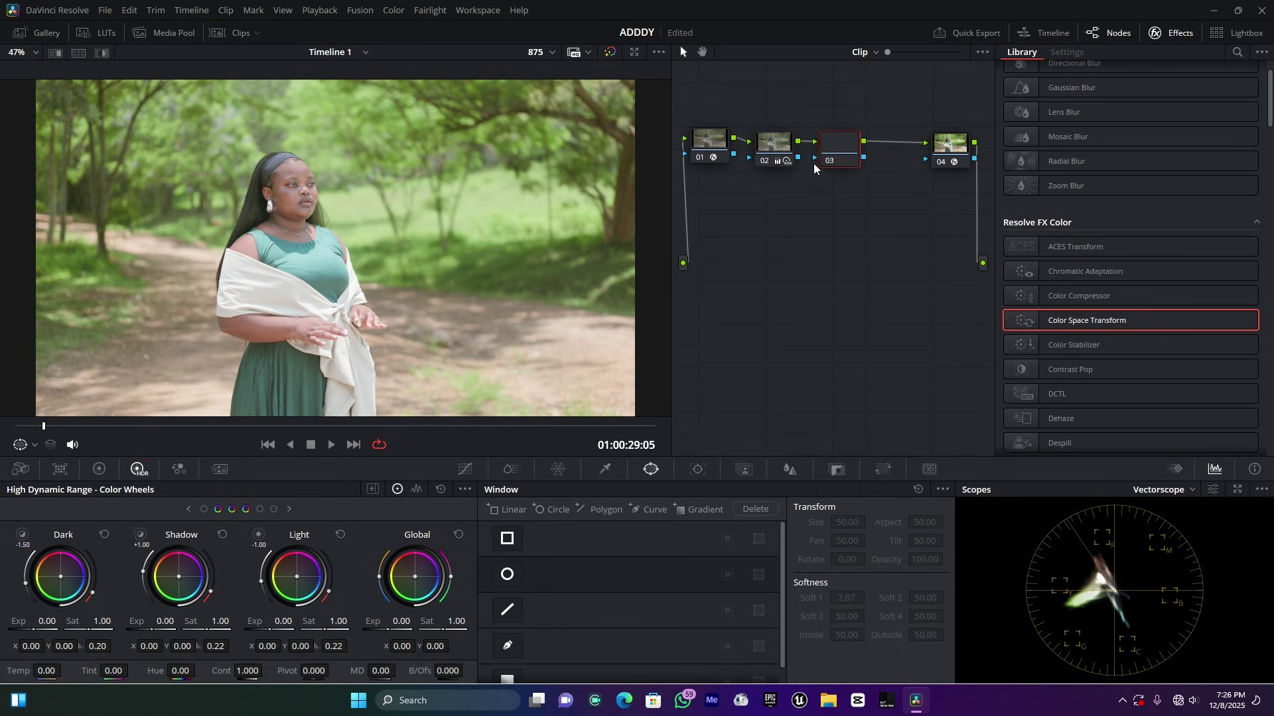
drag(844, 151, 846, 147)
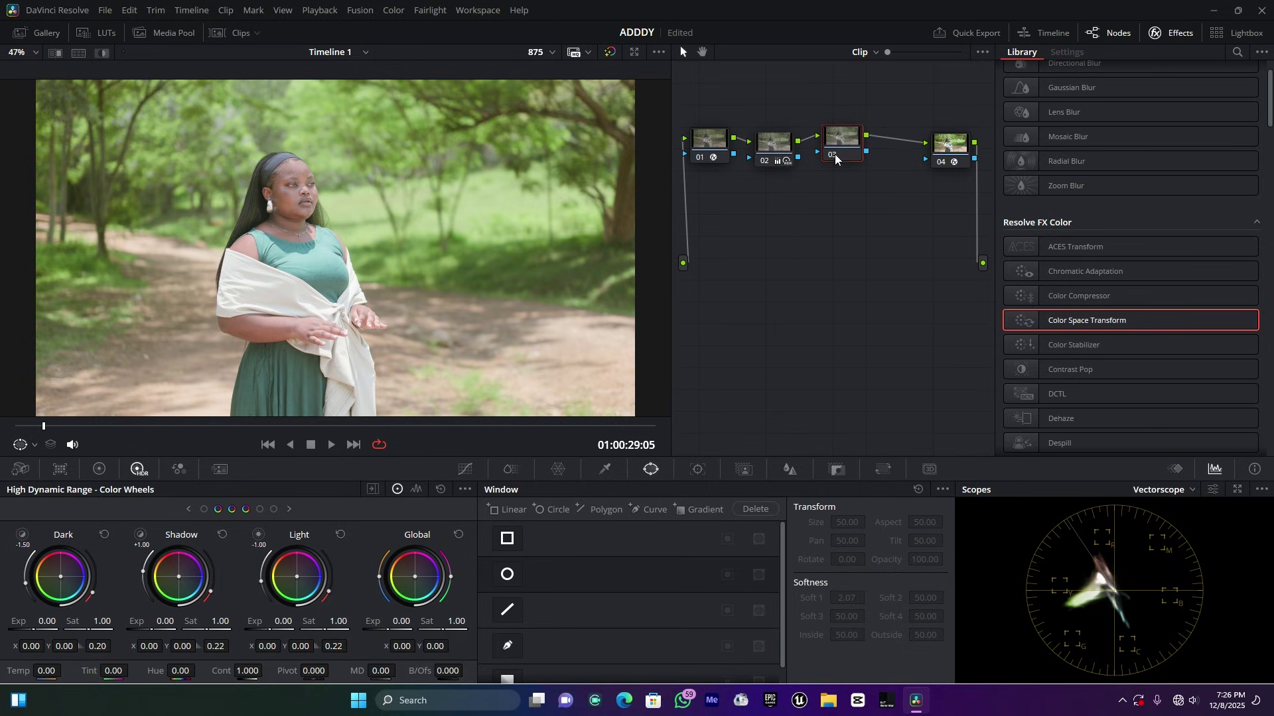
In node 03's ColorSlice, set Yellow density to 0.19 and saturation to 1.41, and Green density to 0.28 and saturation to 1.46
click(512, 470)
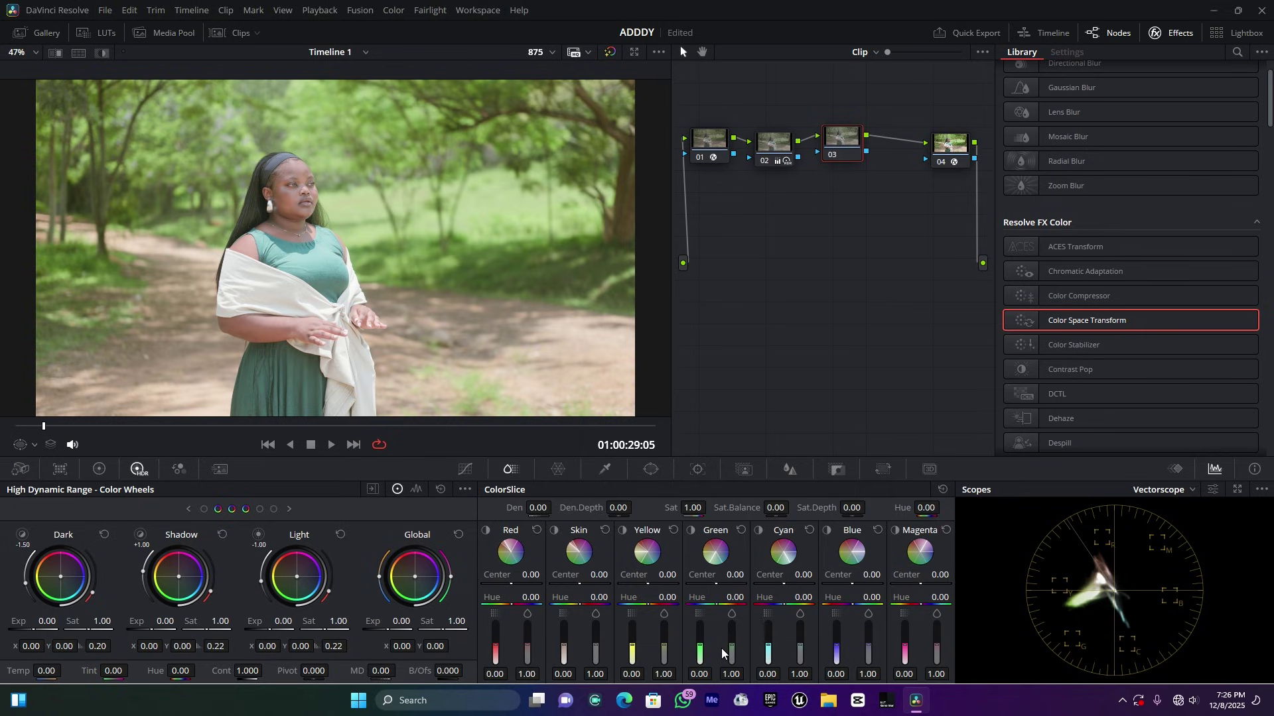
mouse_move(710, 651)
mouse_down()
mouse_move(702, 623)
mouse_move(702, 653)
mouse_up()
mouse_move(632, 643)
mouse_down()
mouse_move(632, 629)
mouse_move(631, 645)
mouse_move(666, 632)
mouse_move(634, 642)
mouse_up()
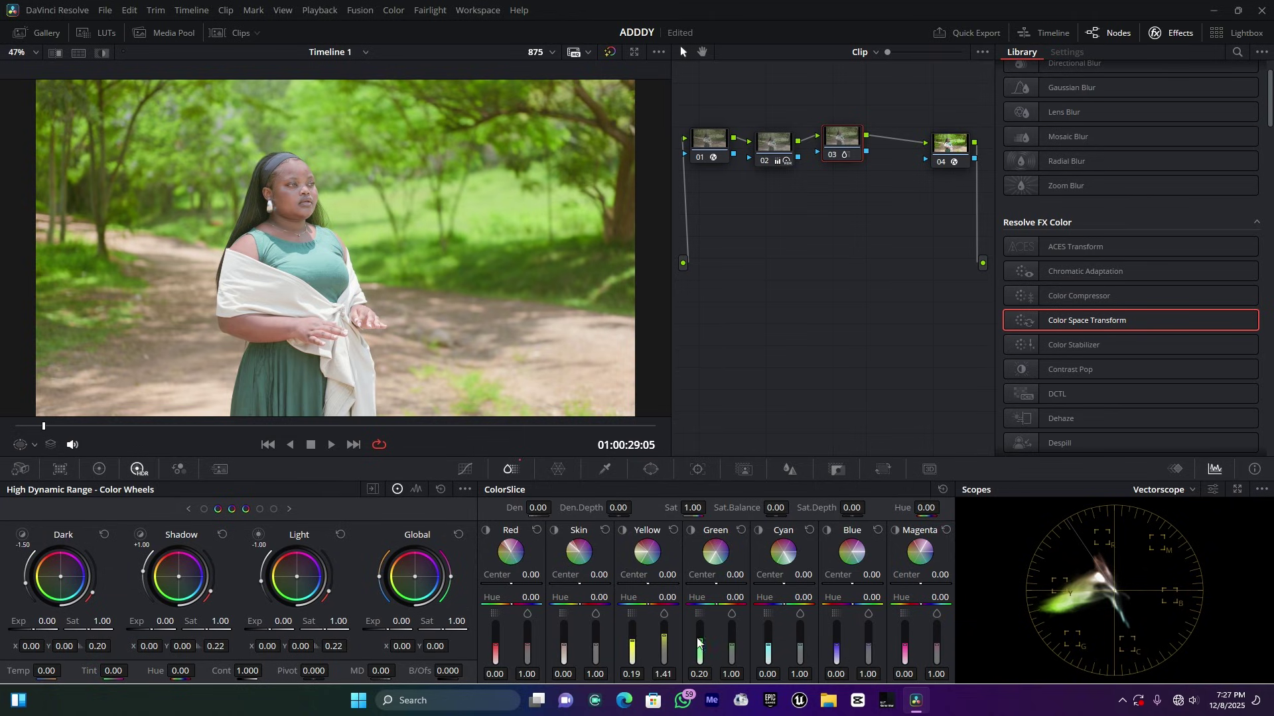
mouse_move(732, 653)
mouse_down()
mouse_move(732, 632)
mouse_move(700, 641)
mouse_up()
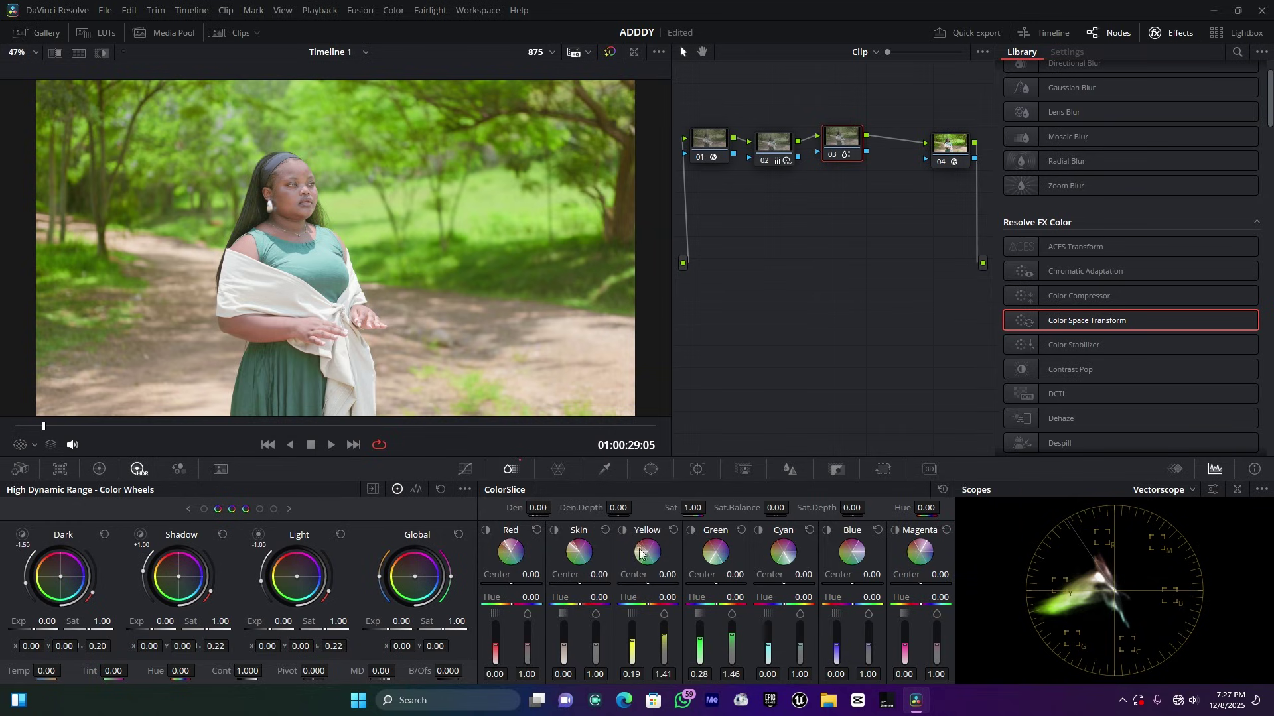
Enrich the skin tones in node 03's ColorSlice by setting Skin density to 0.36 and saturation to 1.21
scroll(281, 177, up, 5)
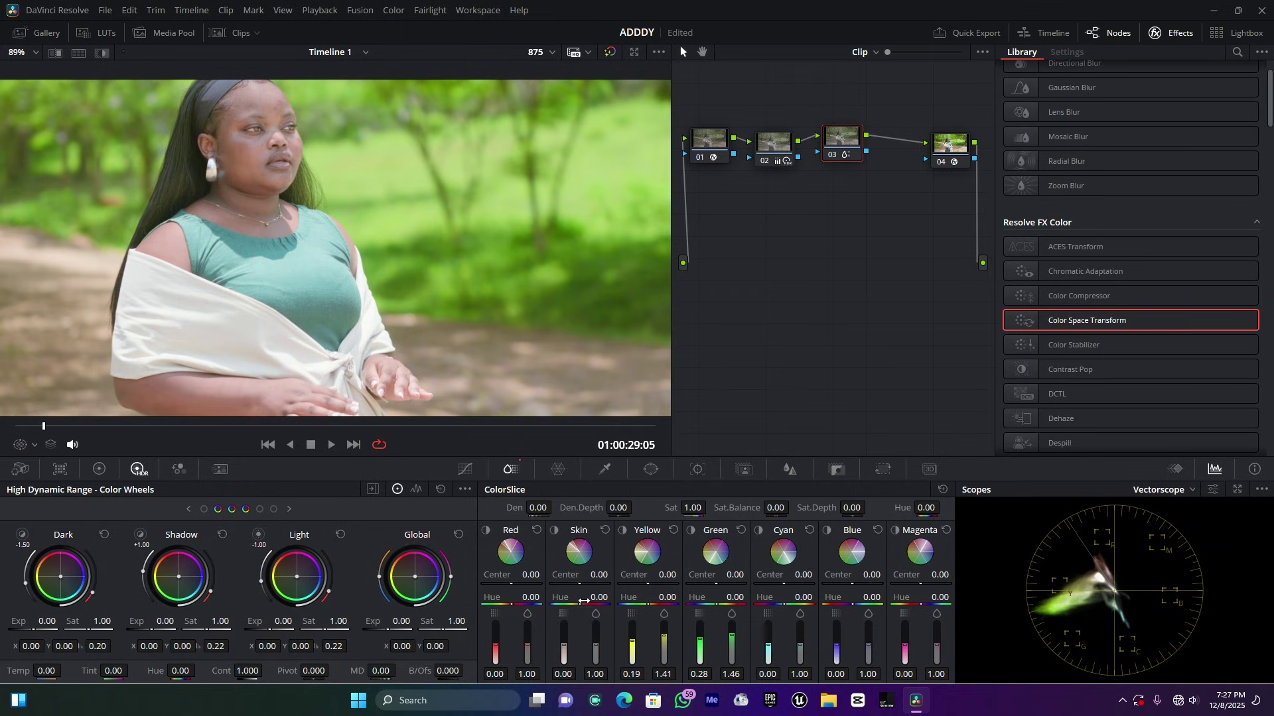
drag(563, 646, 597, 631)
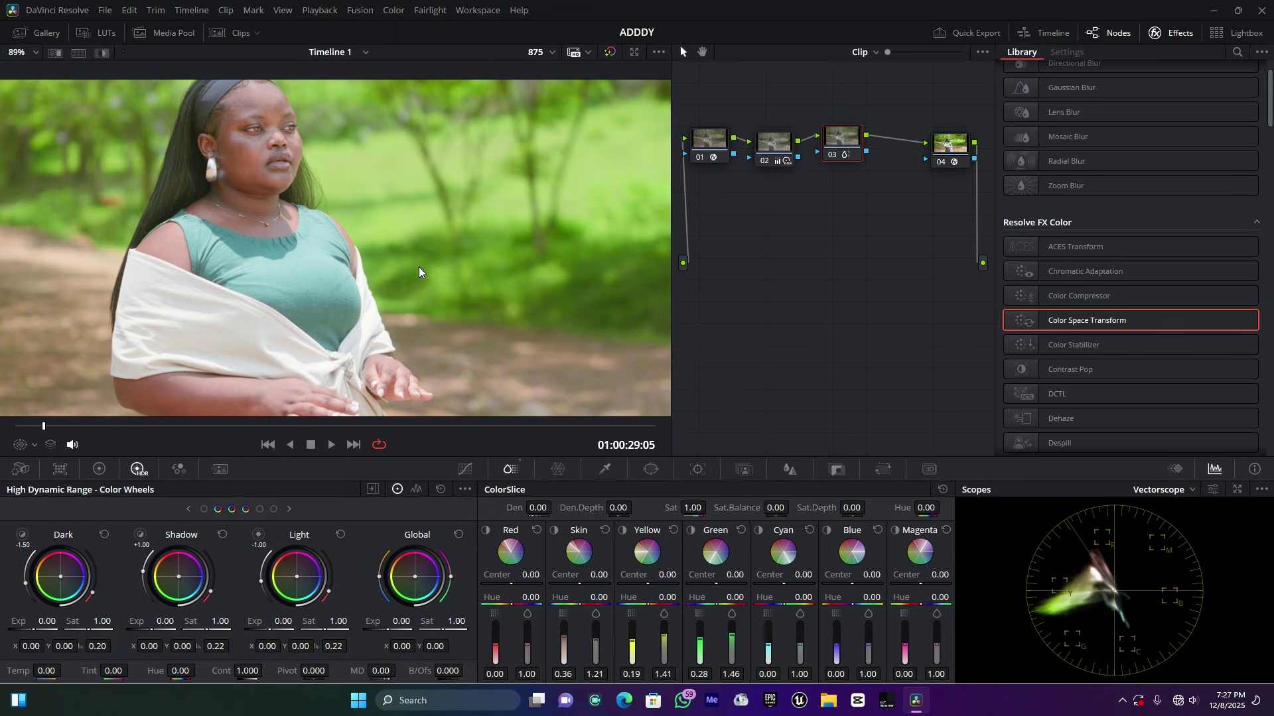
scroll(420, 266, down, 5)
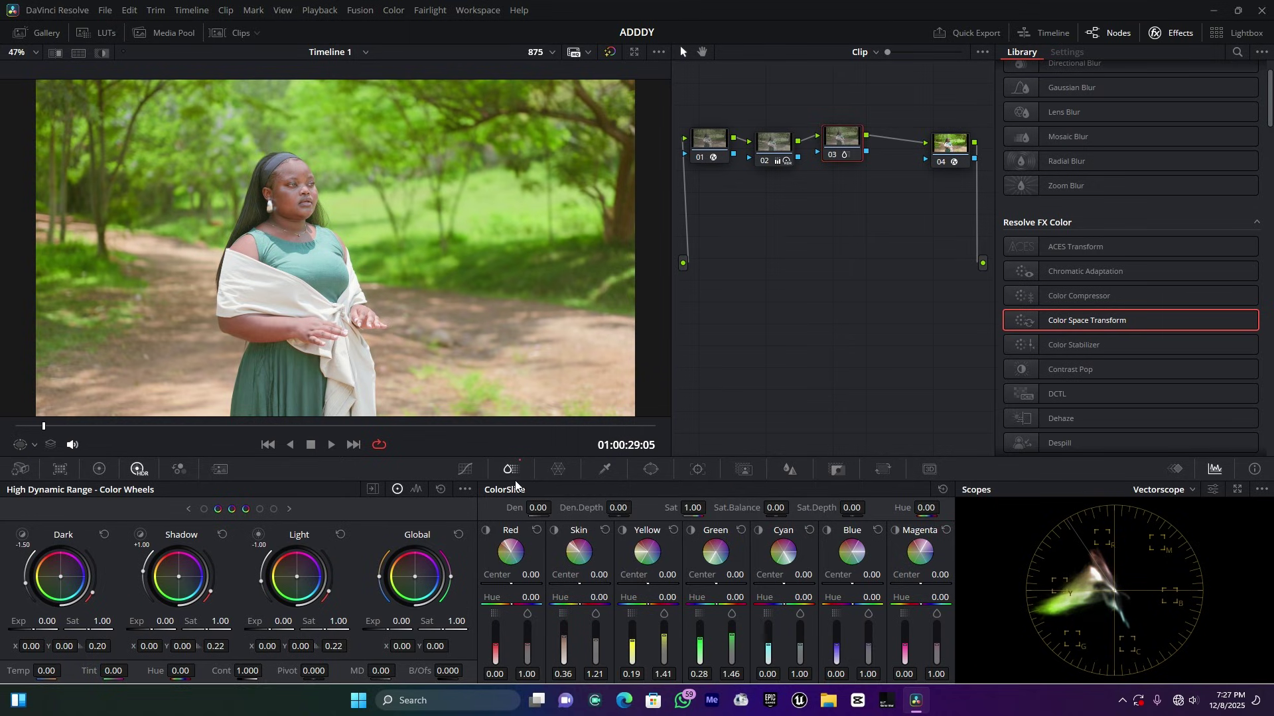
Warm node 03's midtones with the log wheels, setting Midtone red to 0.02 and blue to -0.03
click(103, 469)
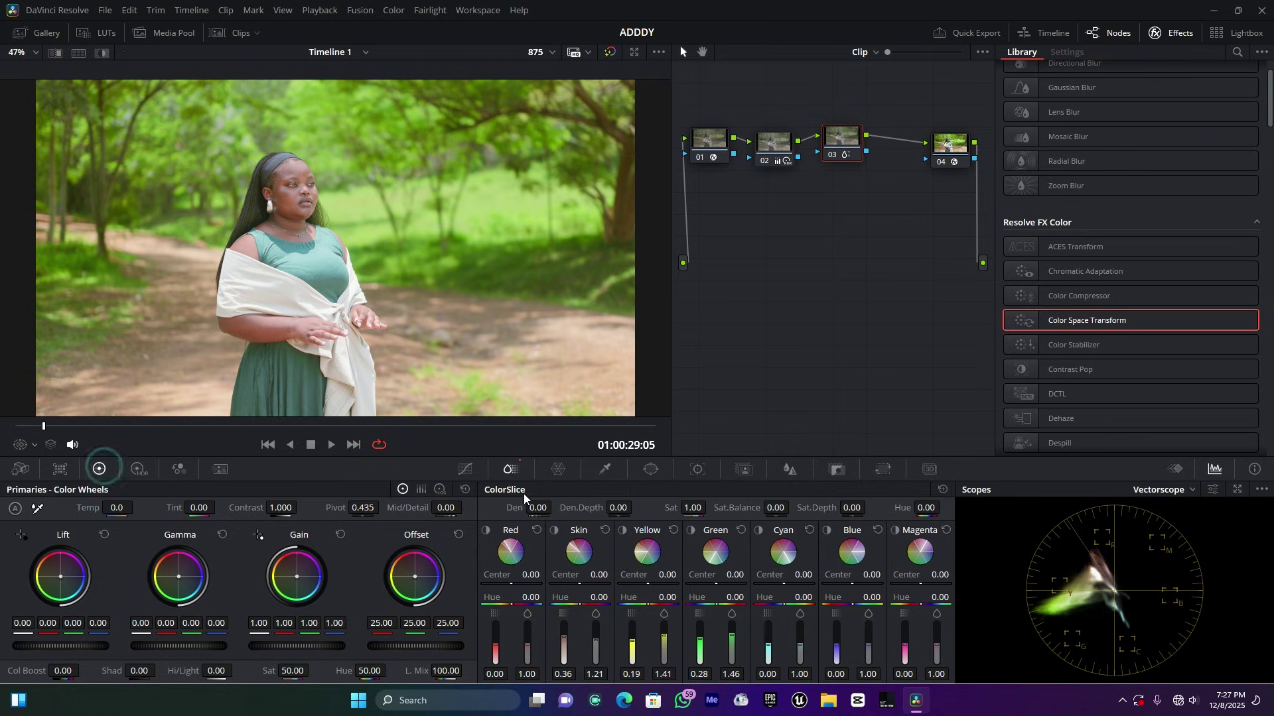
click(440, 489)
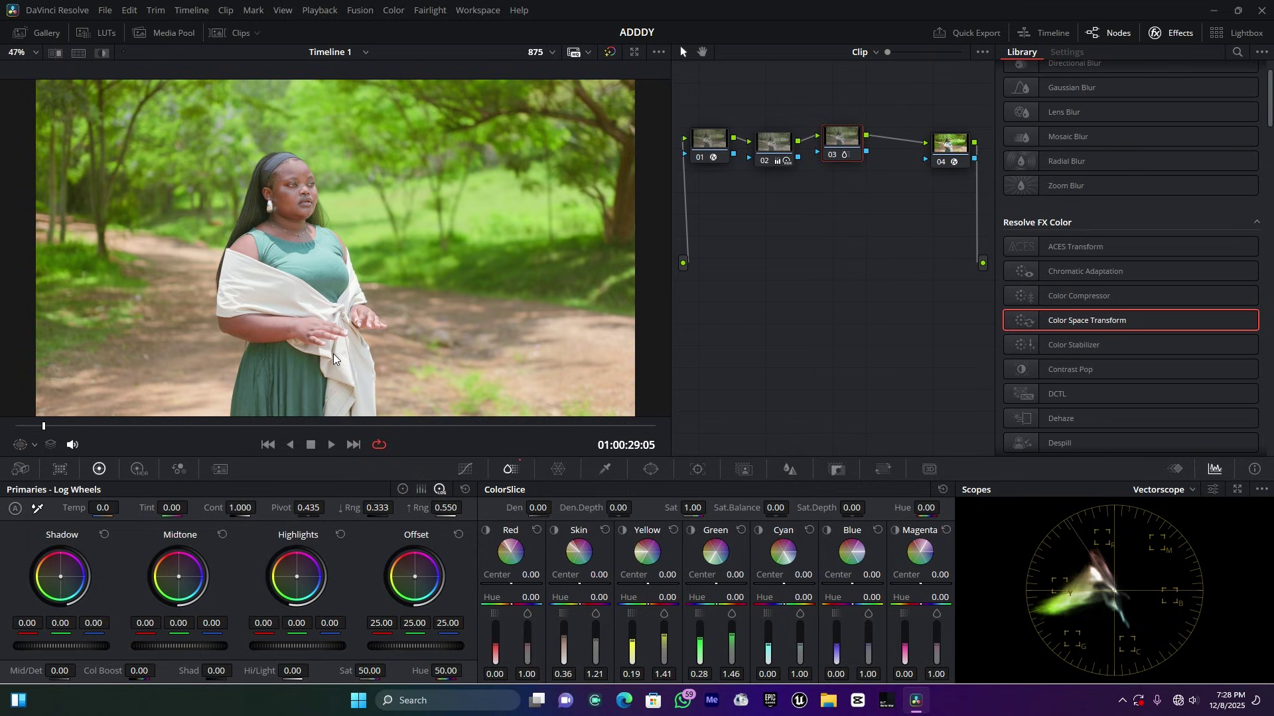
drag(181, 576, 180, 574)
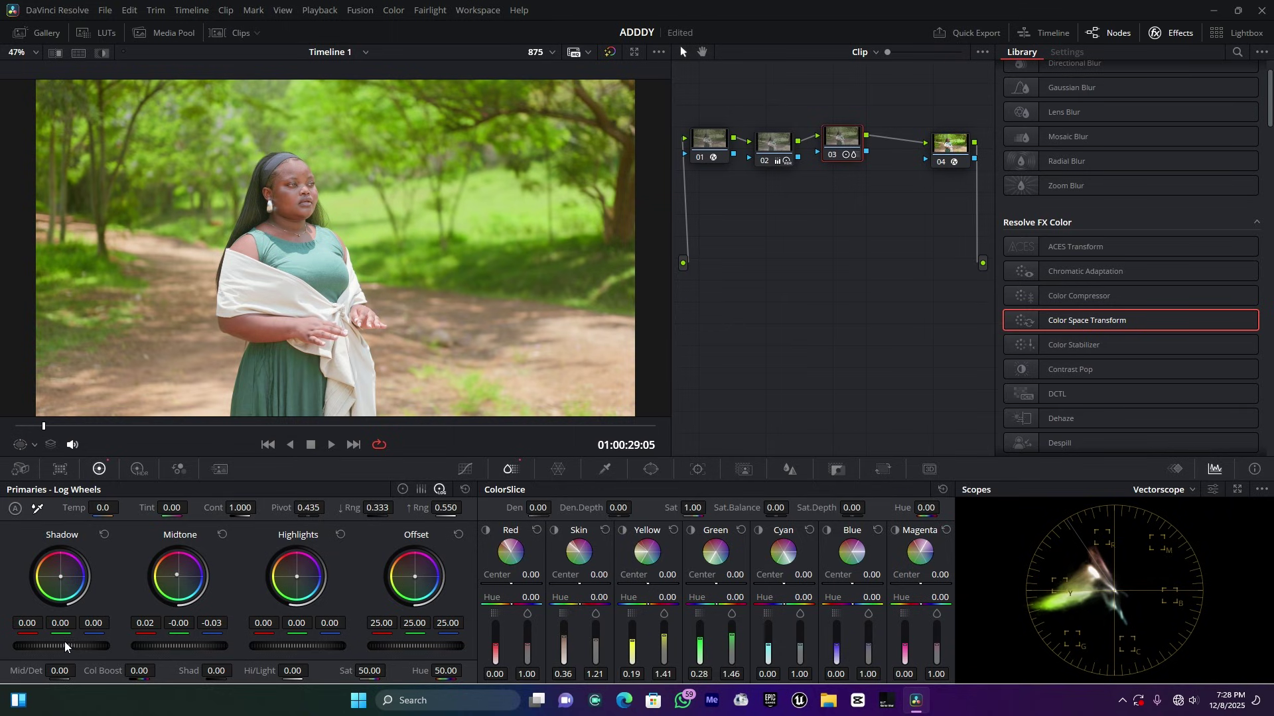
Darken and cool node 03's shadows with the log wheels to red -0.25, green -0.15 and blue -0.09
drag(65, 643, 51, 643)
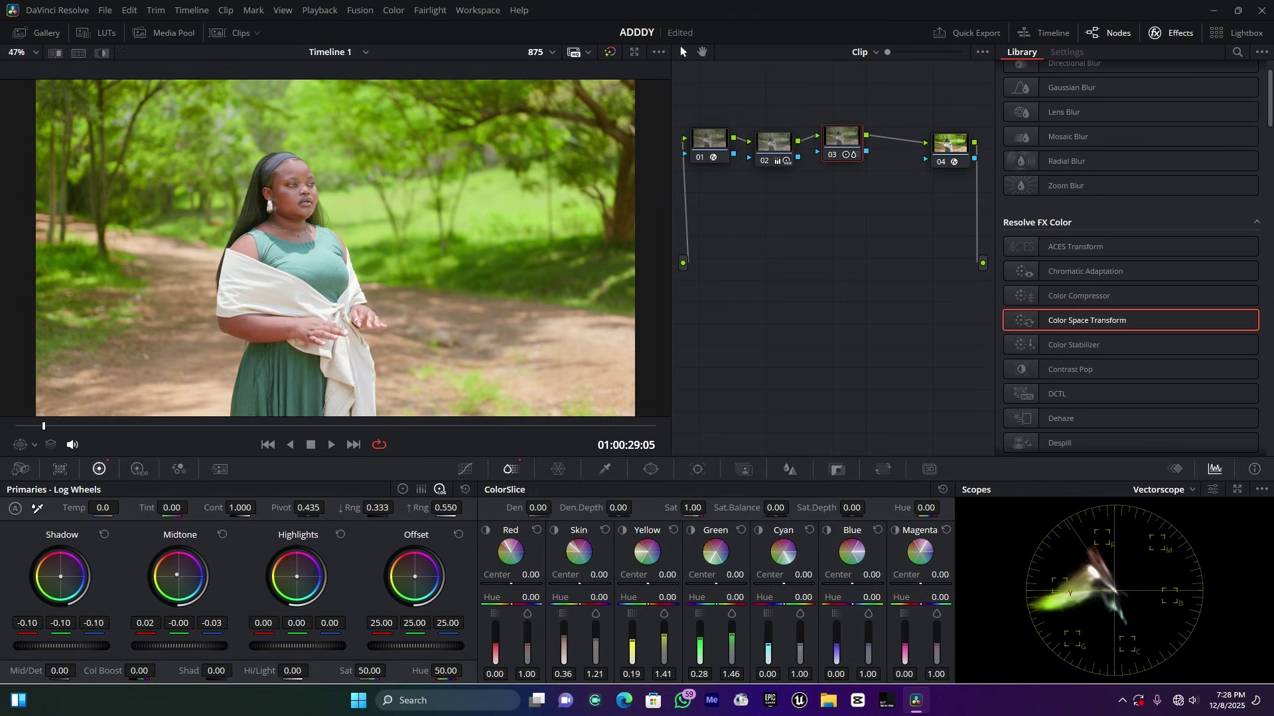
drag(60, 577, 59, 579)
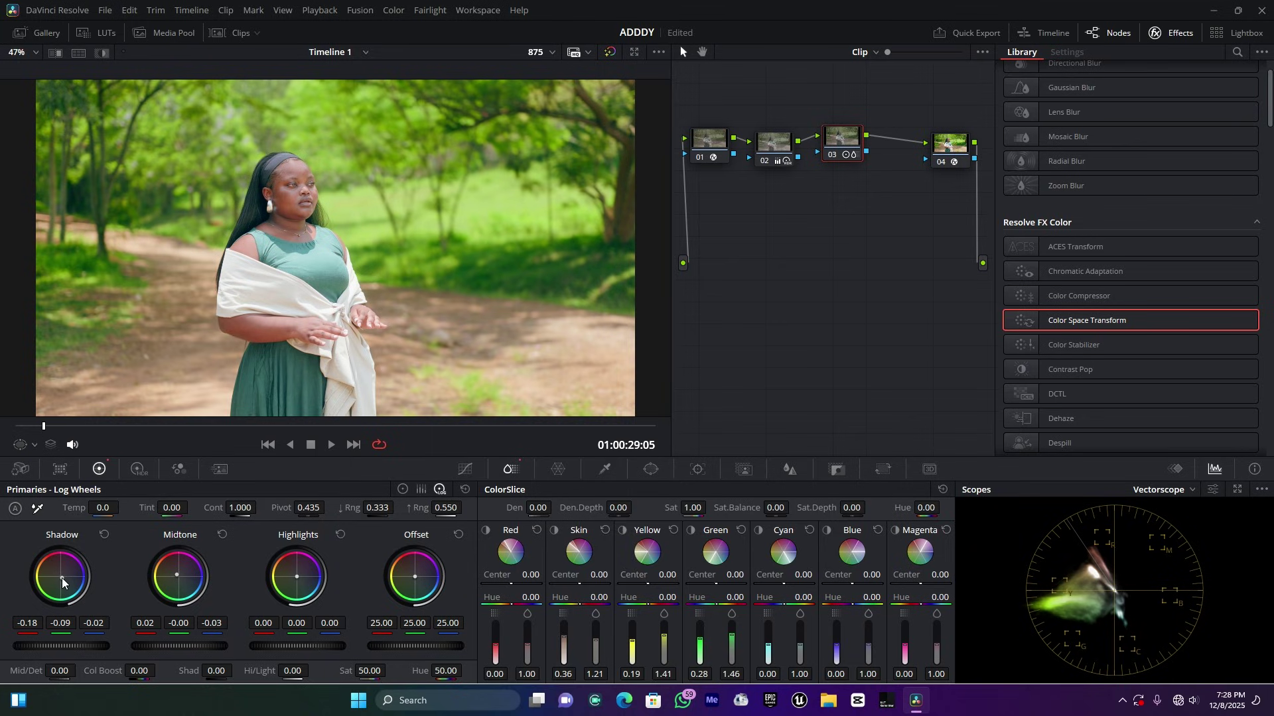
mouse_move(54, 647)
mouse_down()
mouse_move(90, 647)
mouse_move(37, 647)
mouse_up()
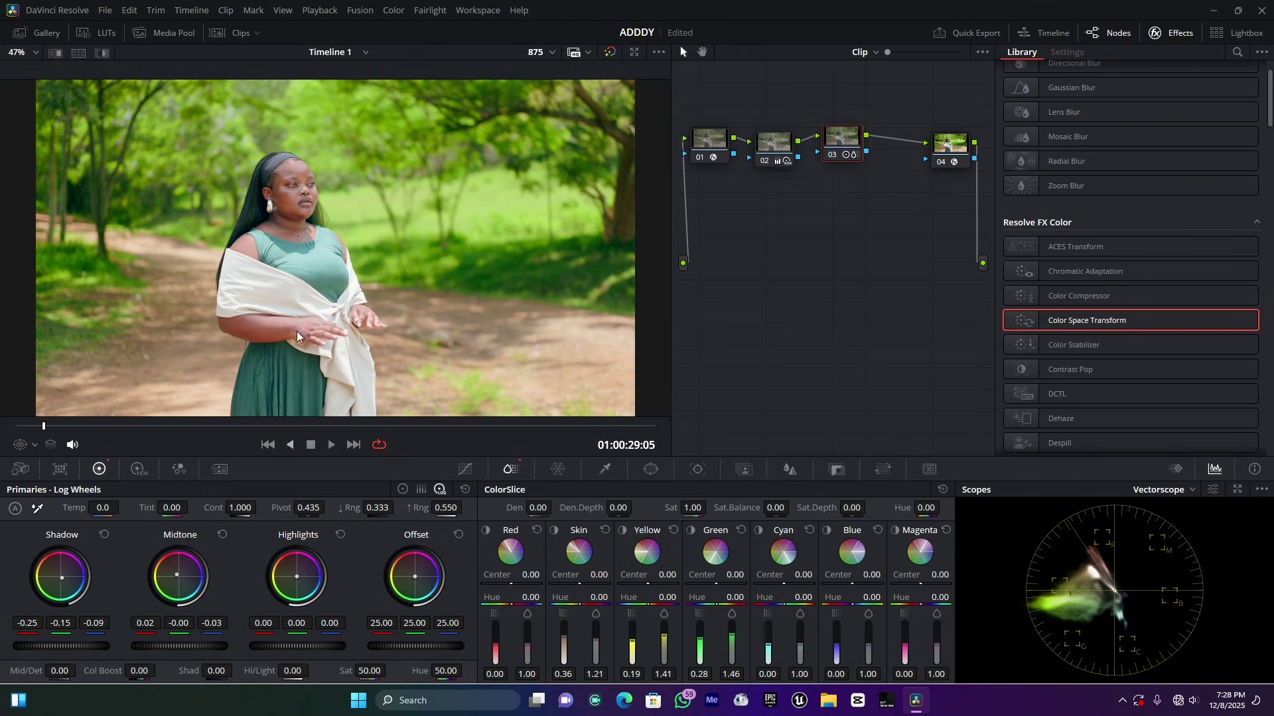
Brighten and balance node 03's highlights with the log wheels to red 0.21, green 0.38 and blue 0.32
scroll(336, 268, up, 5)
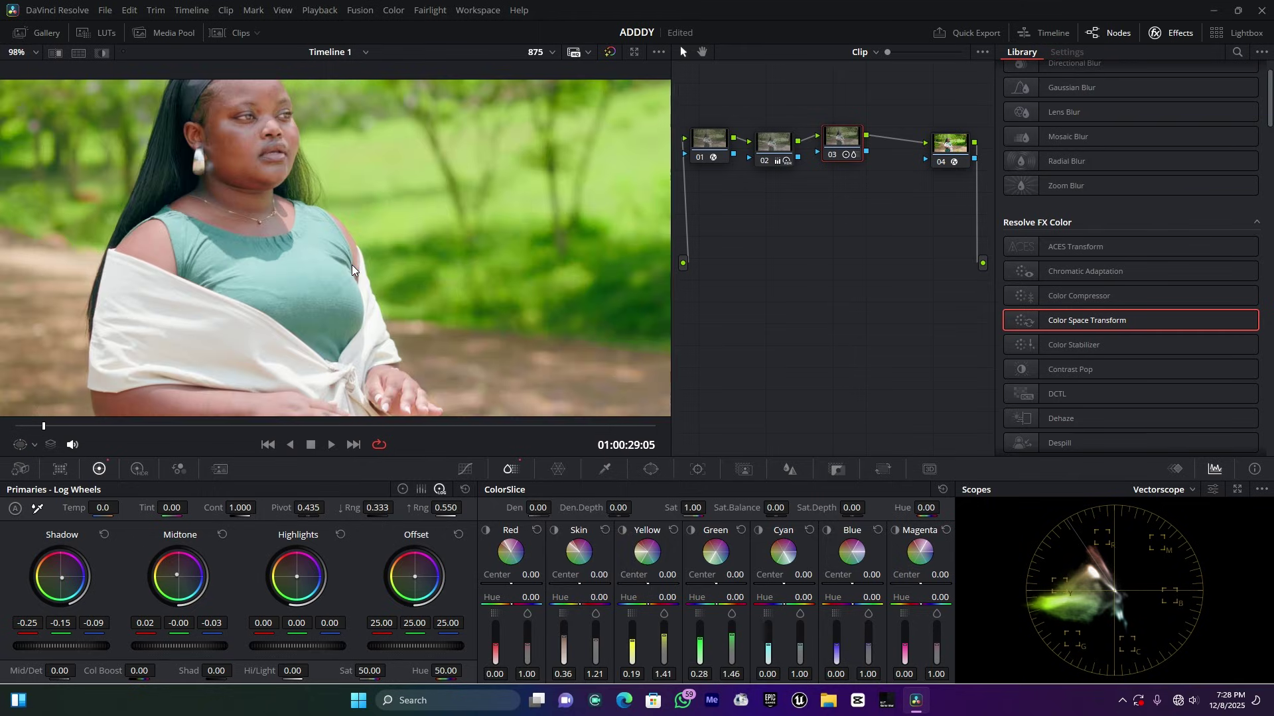
scroll(352, 265, up, 2)
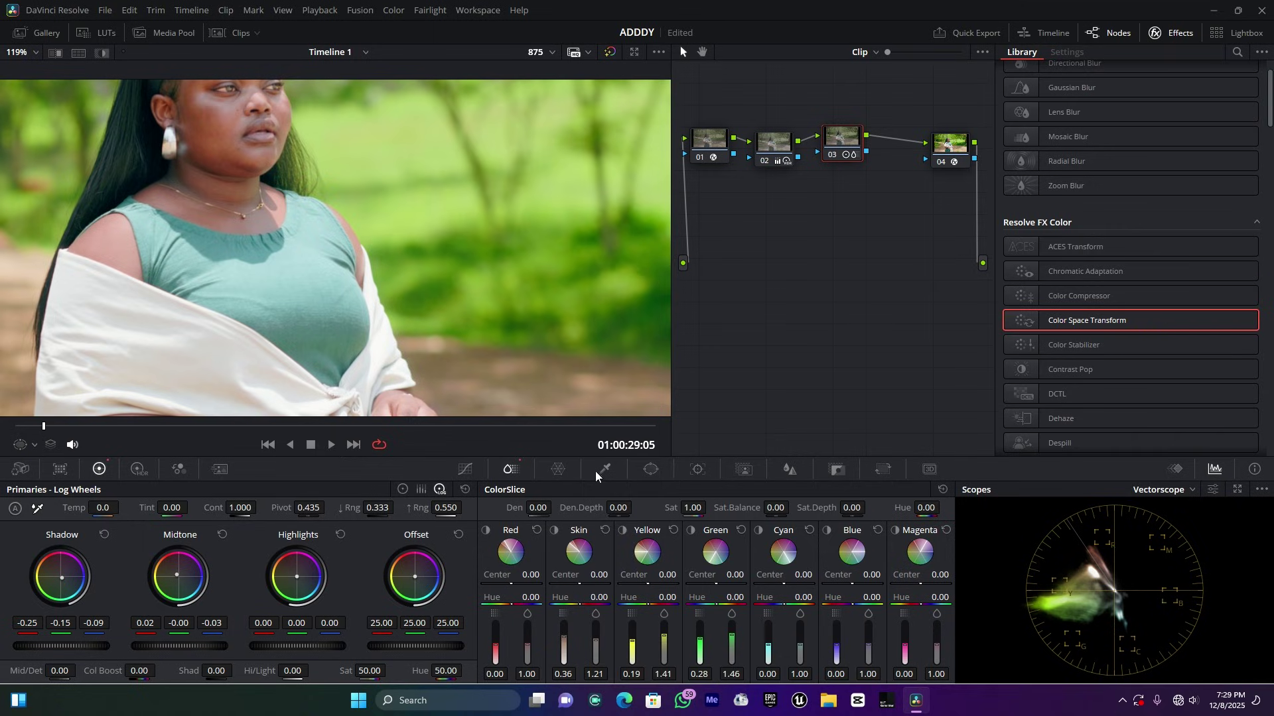
drag(294, 645, 352, 645)
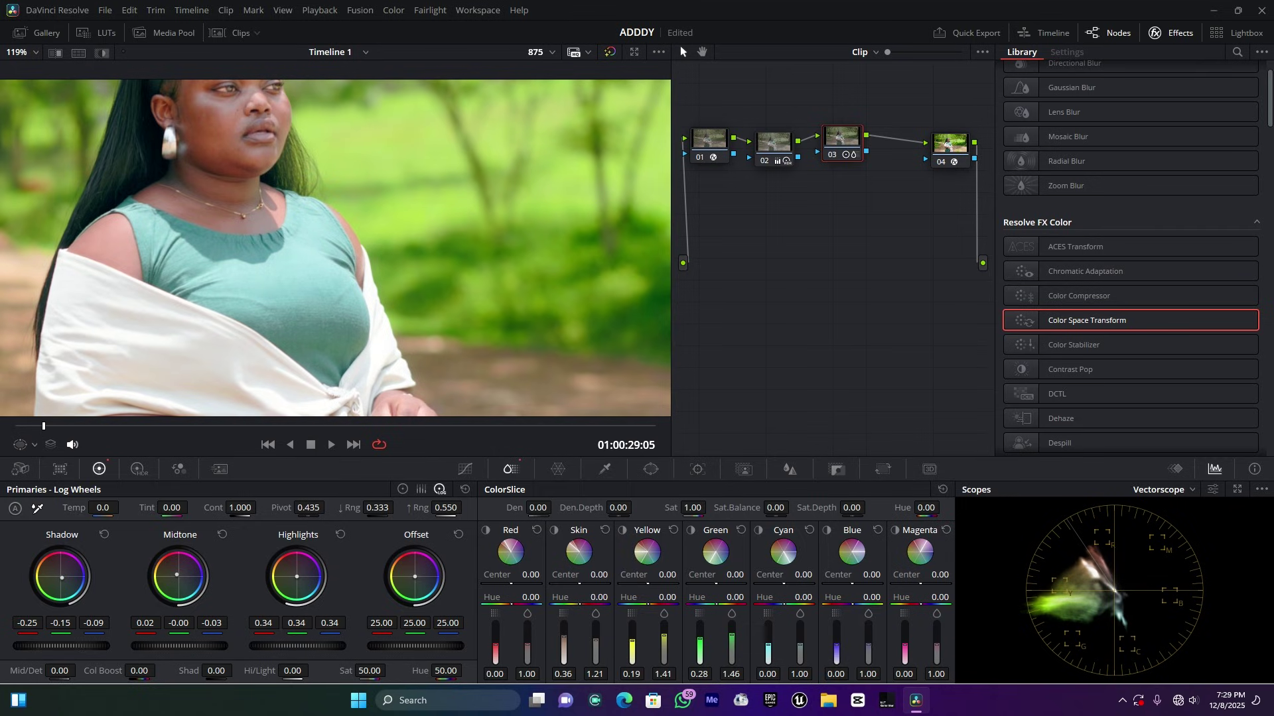
drag(298, 581, 293, 587)
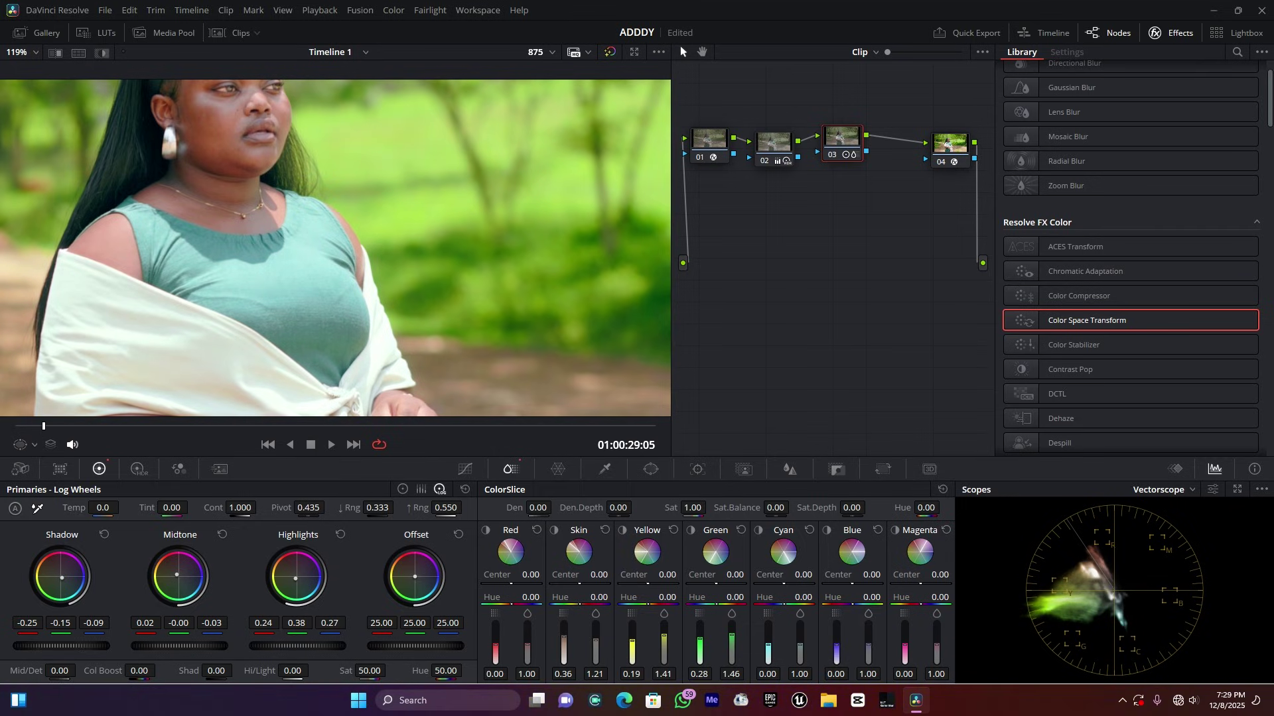
scroll(269, 264, down, 4)
scroll(292, 279, up, 1)
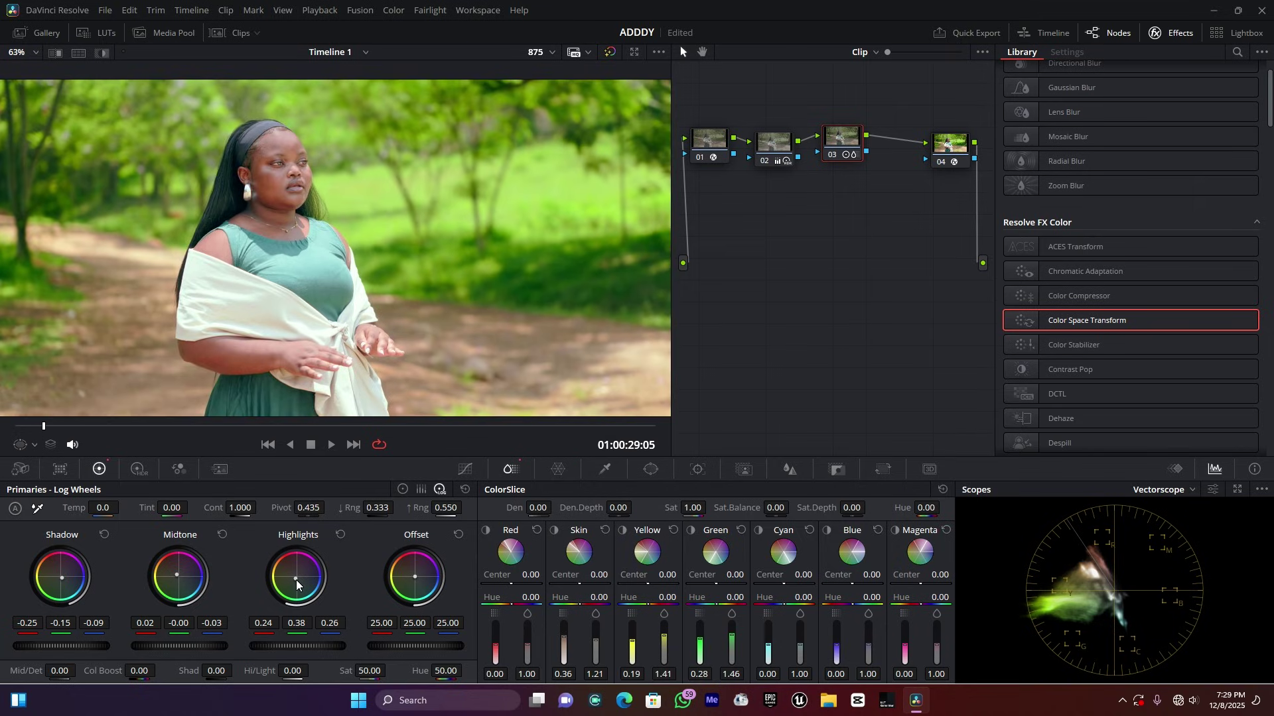
mouse_move(296, 580)
mouse_down()
mouse_move(309, 580)
mouse_move(292, 580)
mouse_up()
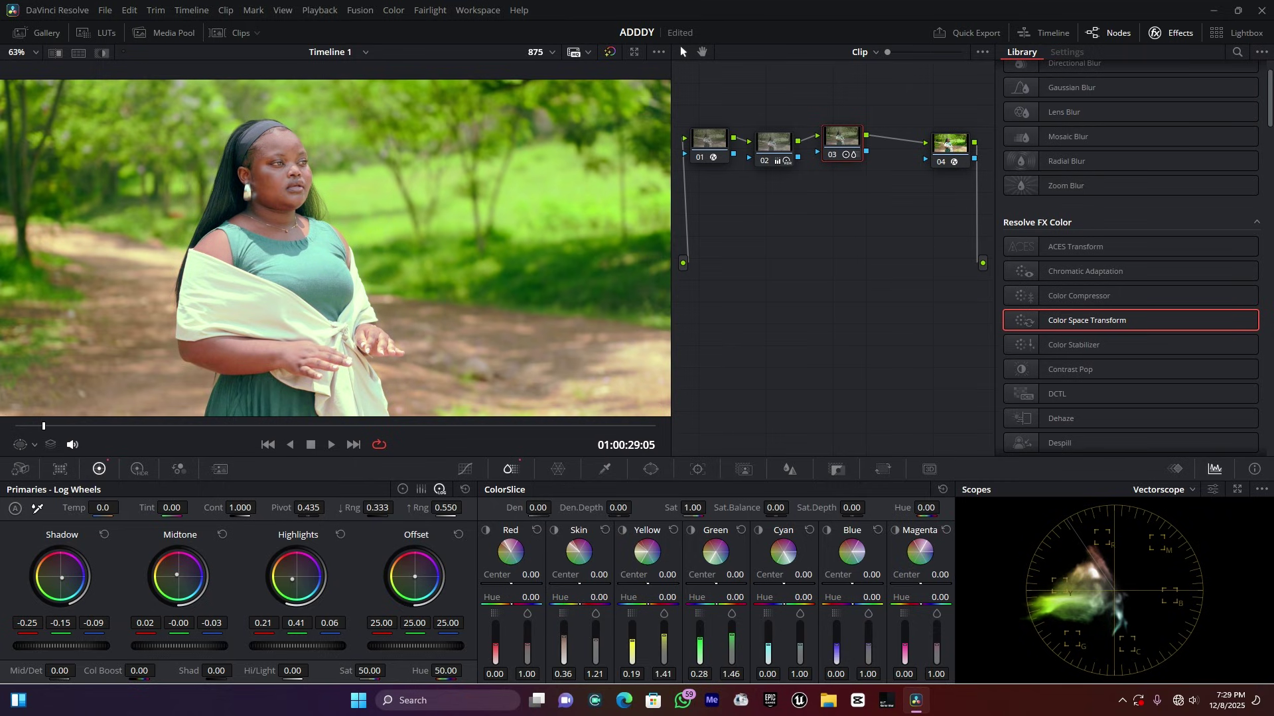
scroll(385, 280, down, 2)
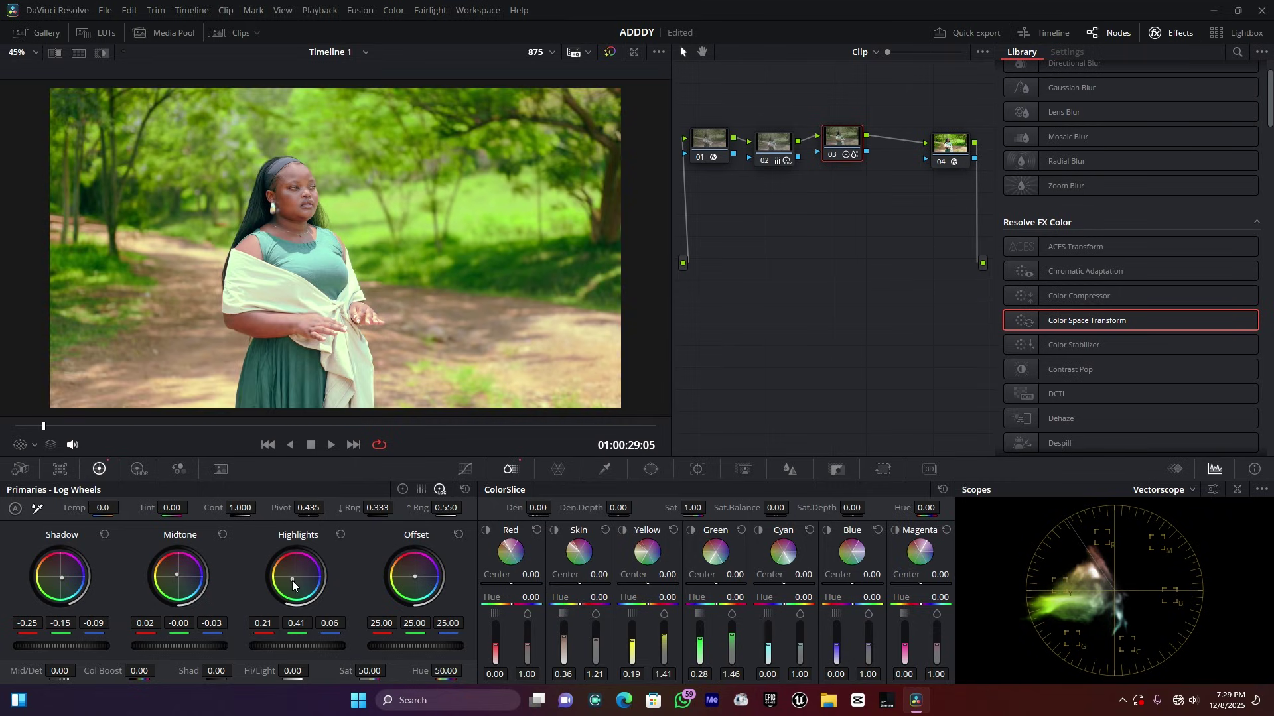
drag(292, 579, 296, 580)
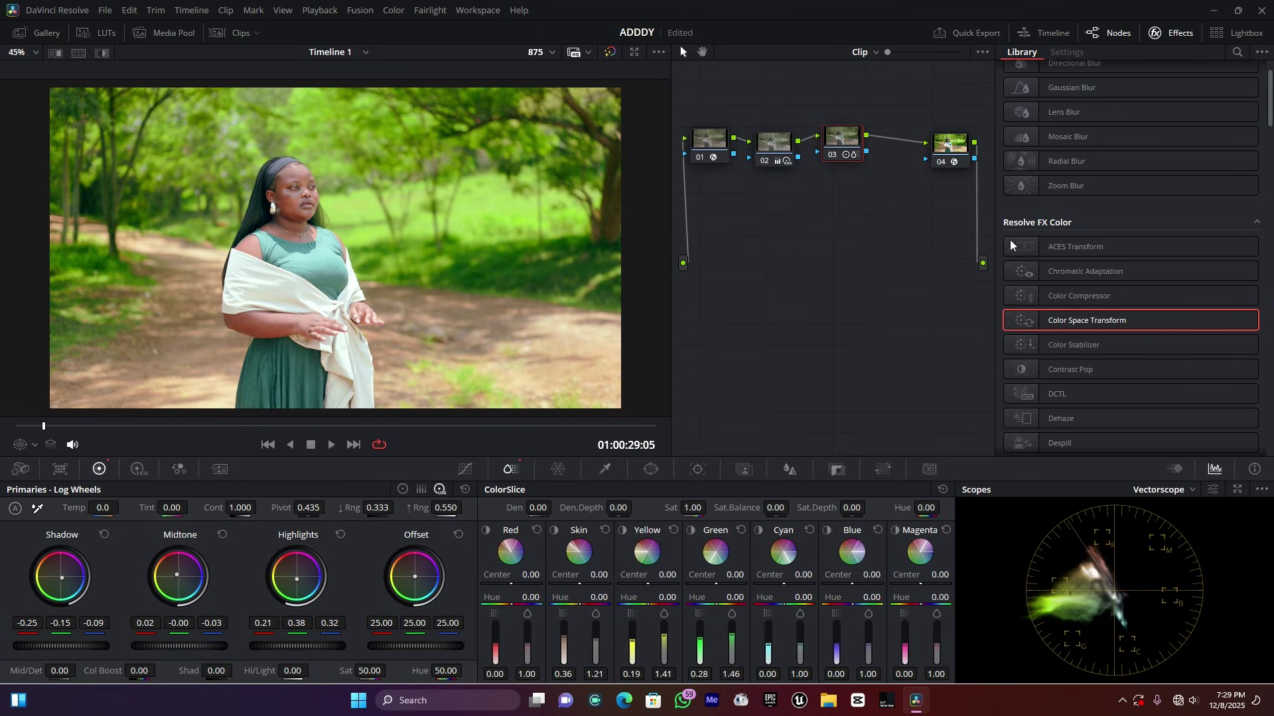
Add a serial node after node 03 and line up both nodes in the row before the final Color Space Transform
drag(837, 134, 829, 146)
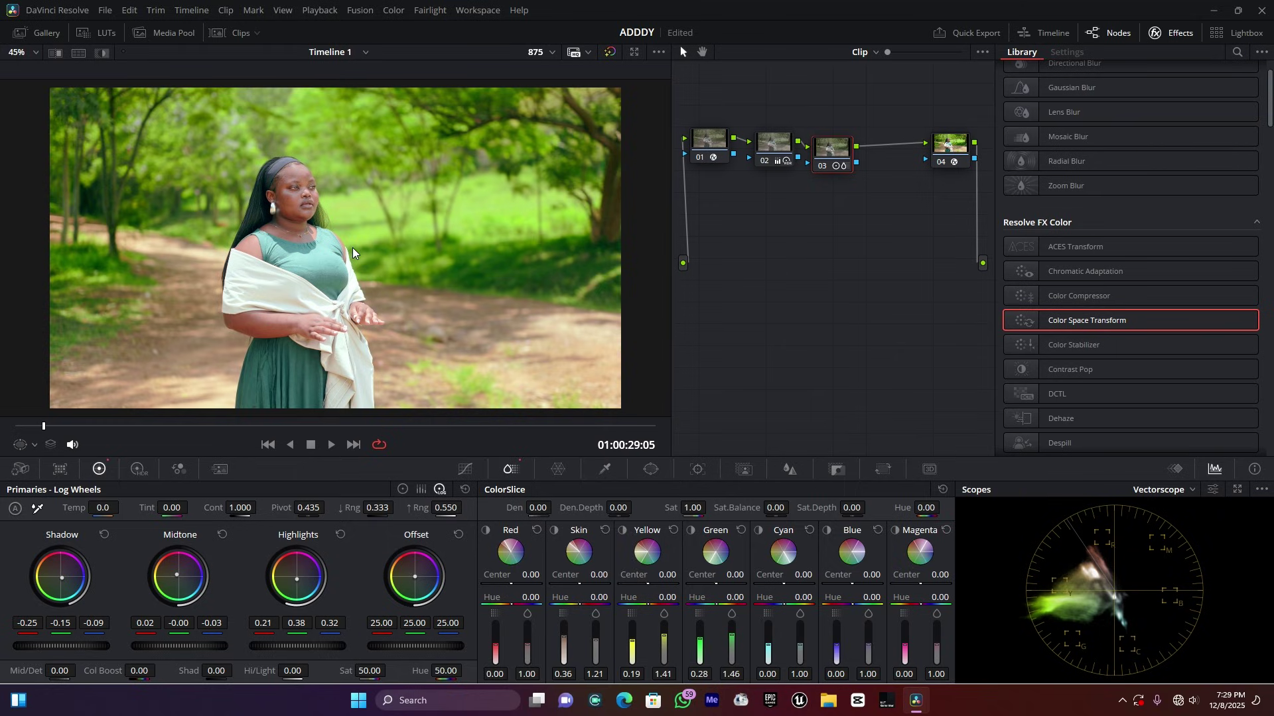
key(alt+s)
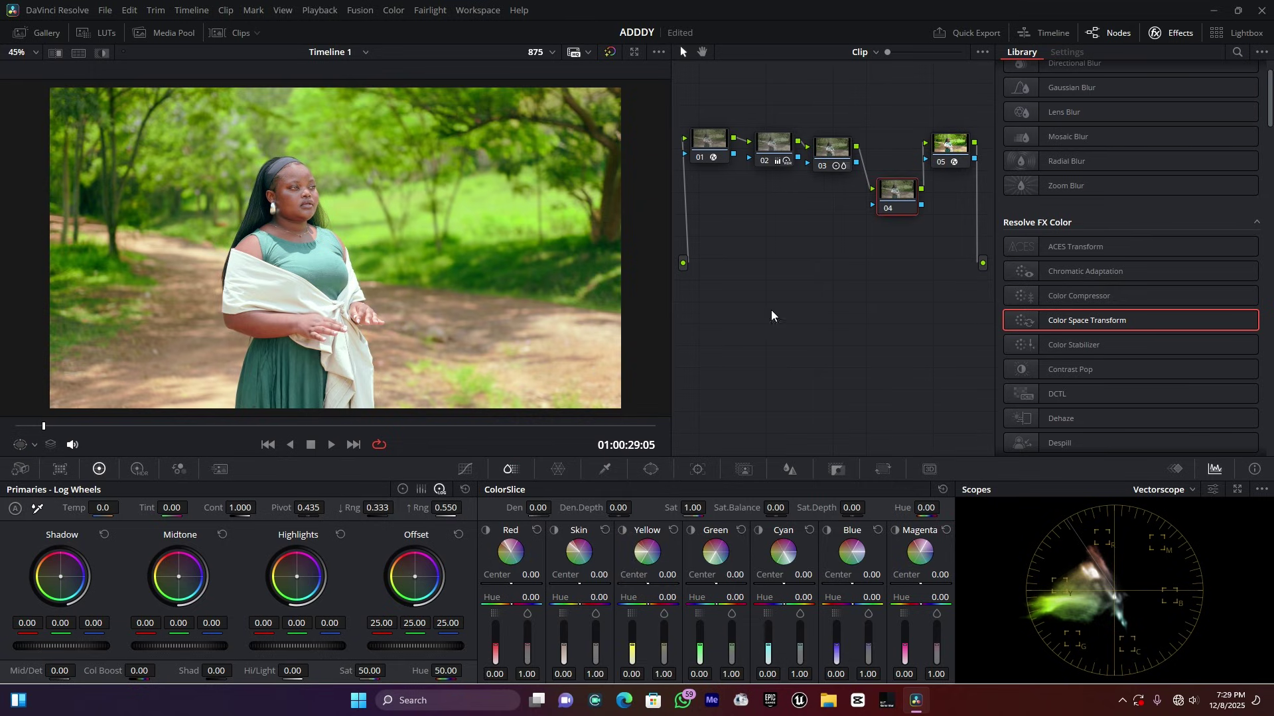
drag(898, 159, 892, 153)
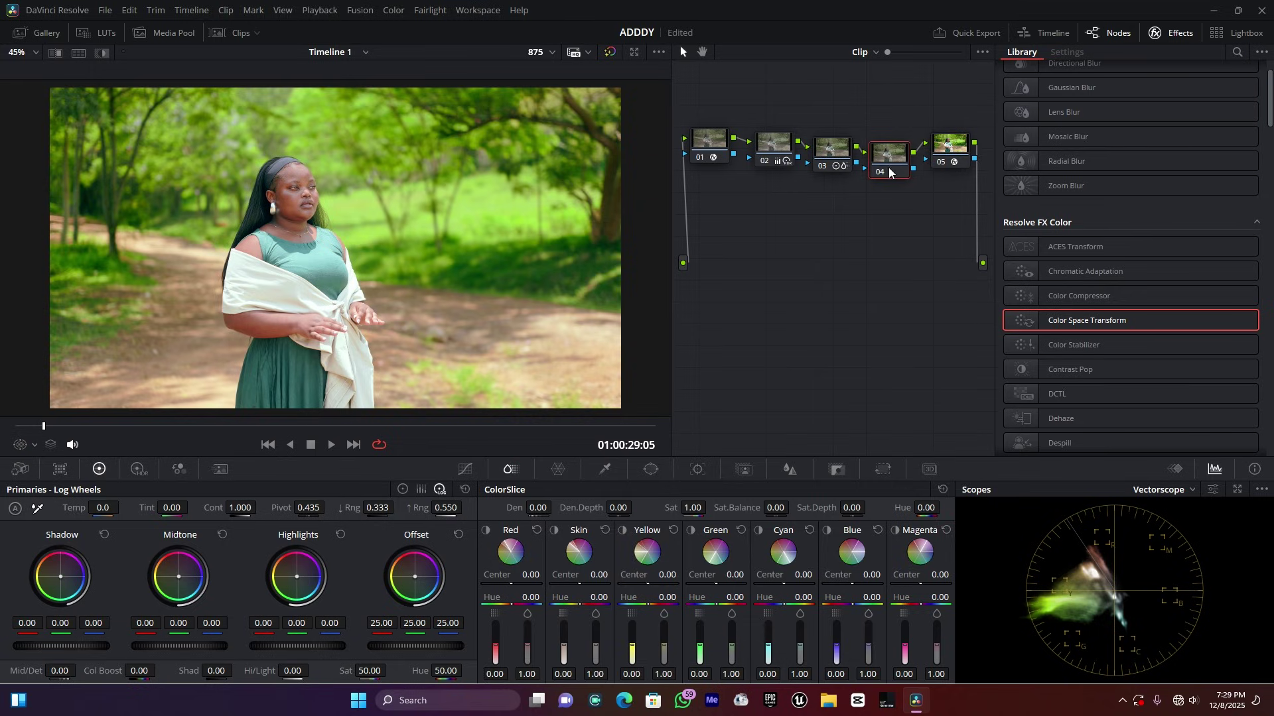
Sample the woman's facial skin with the HSL qualifier on node 04, save the project, and turn on the Highlight view
click(603, 471)
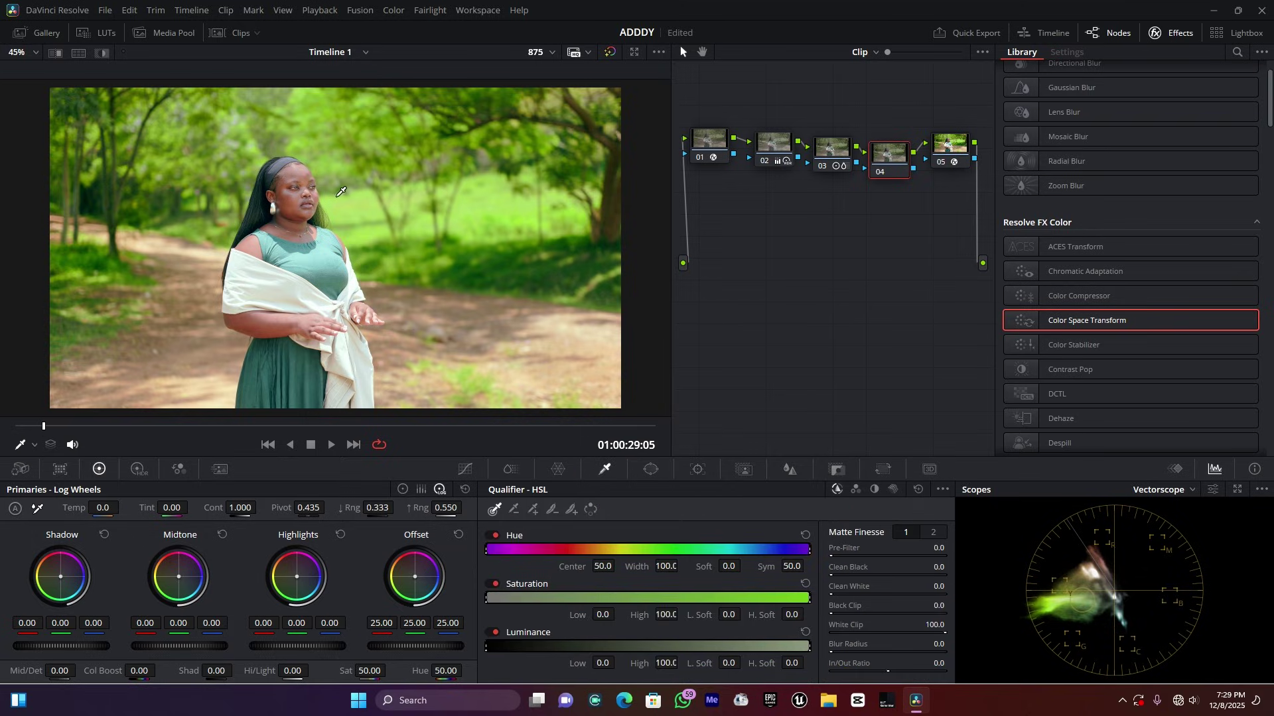
click(298, 196)
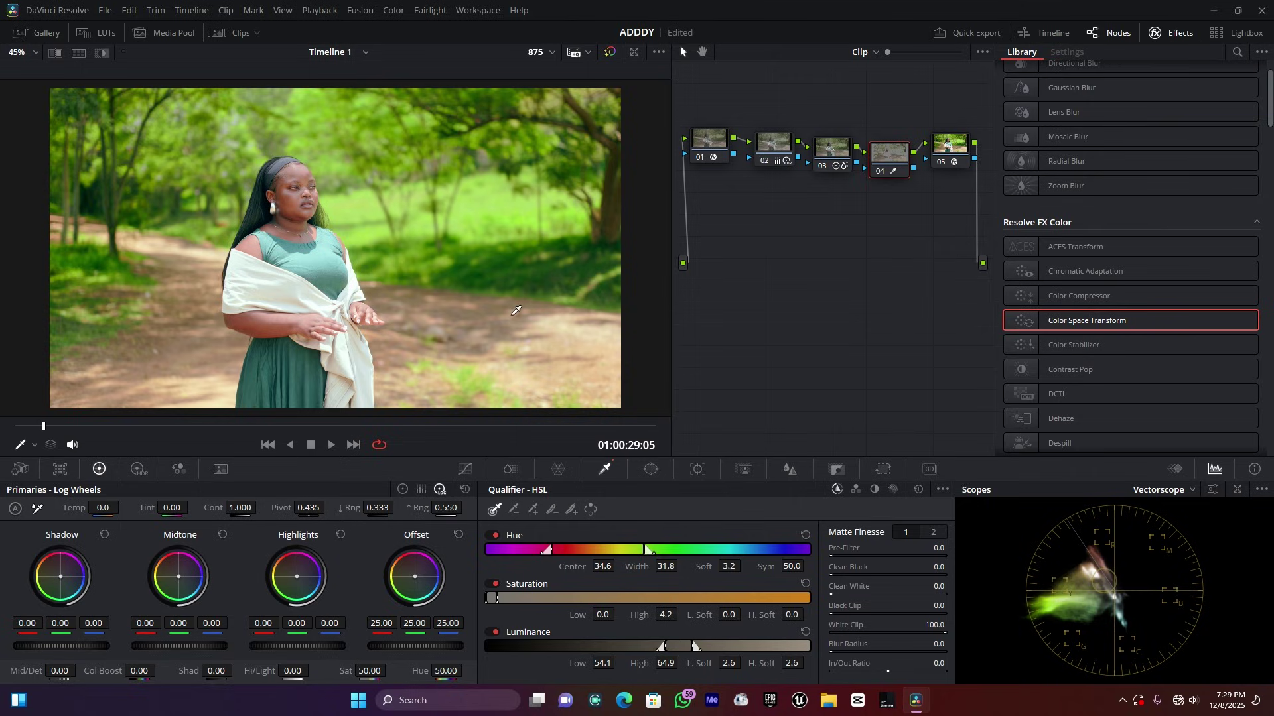
key(ctrl+s)
click(658, 52)
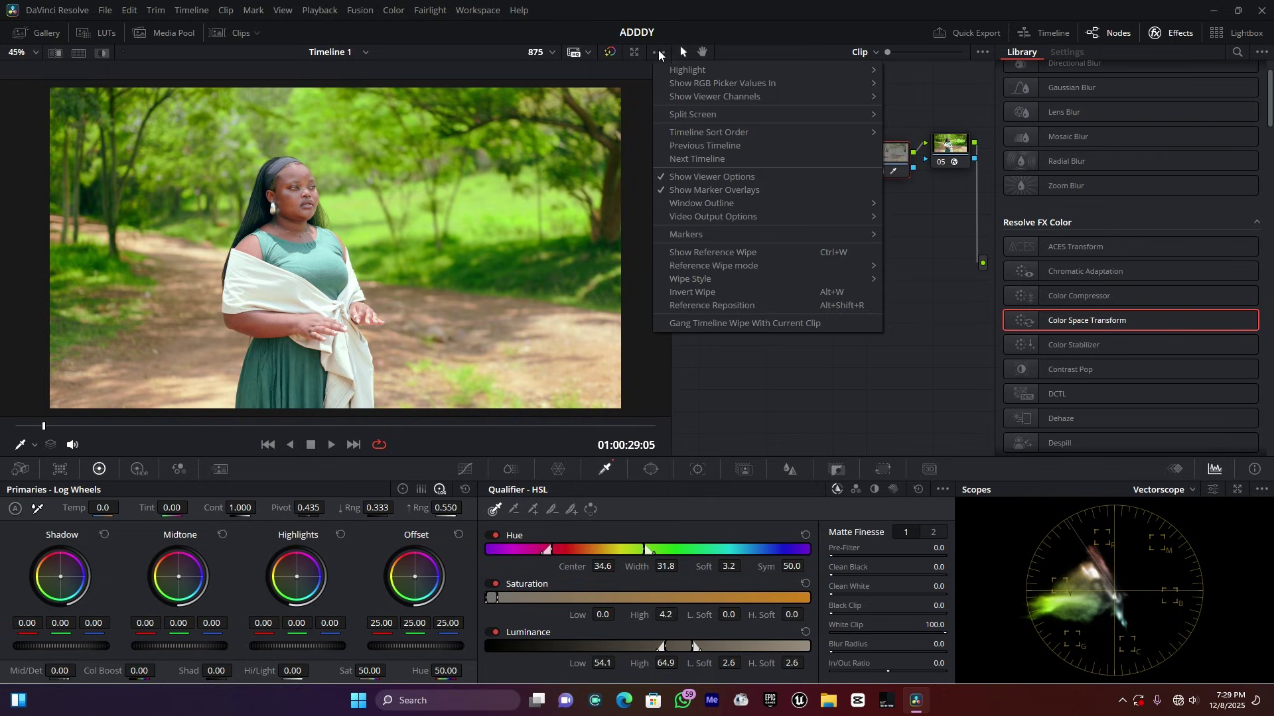
mouse_move(690, 71)
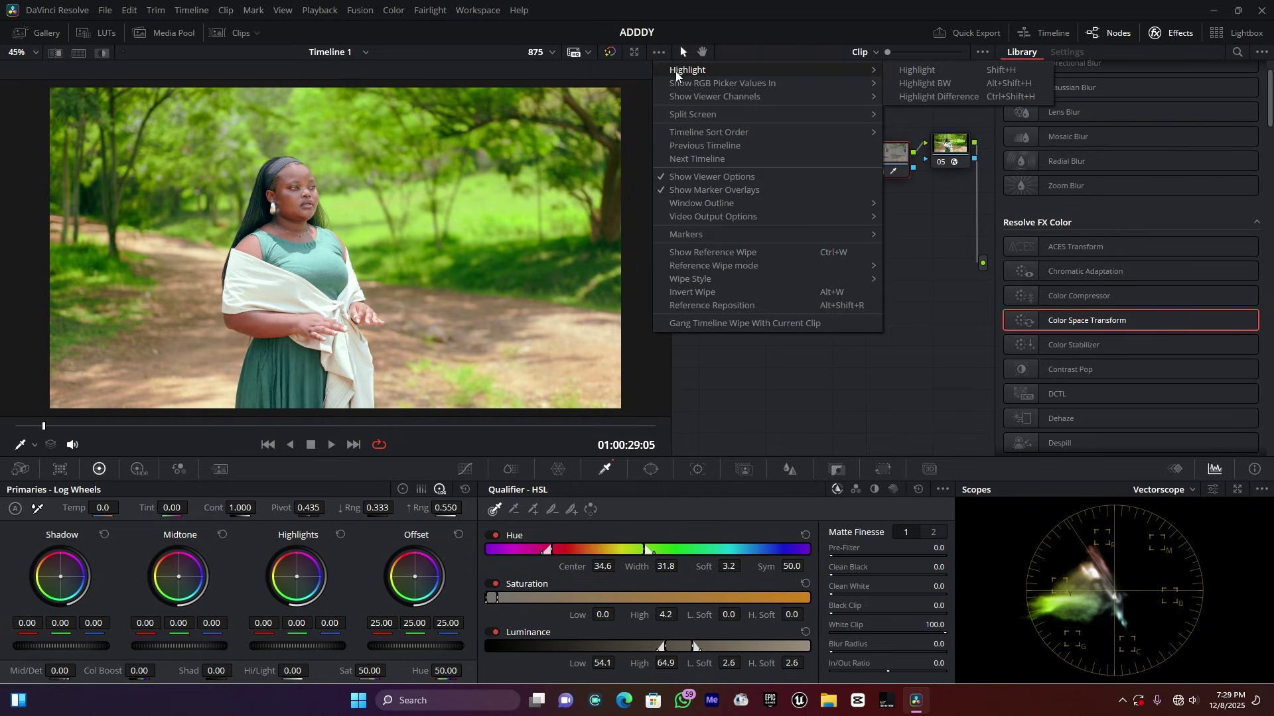
click(950, 75)
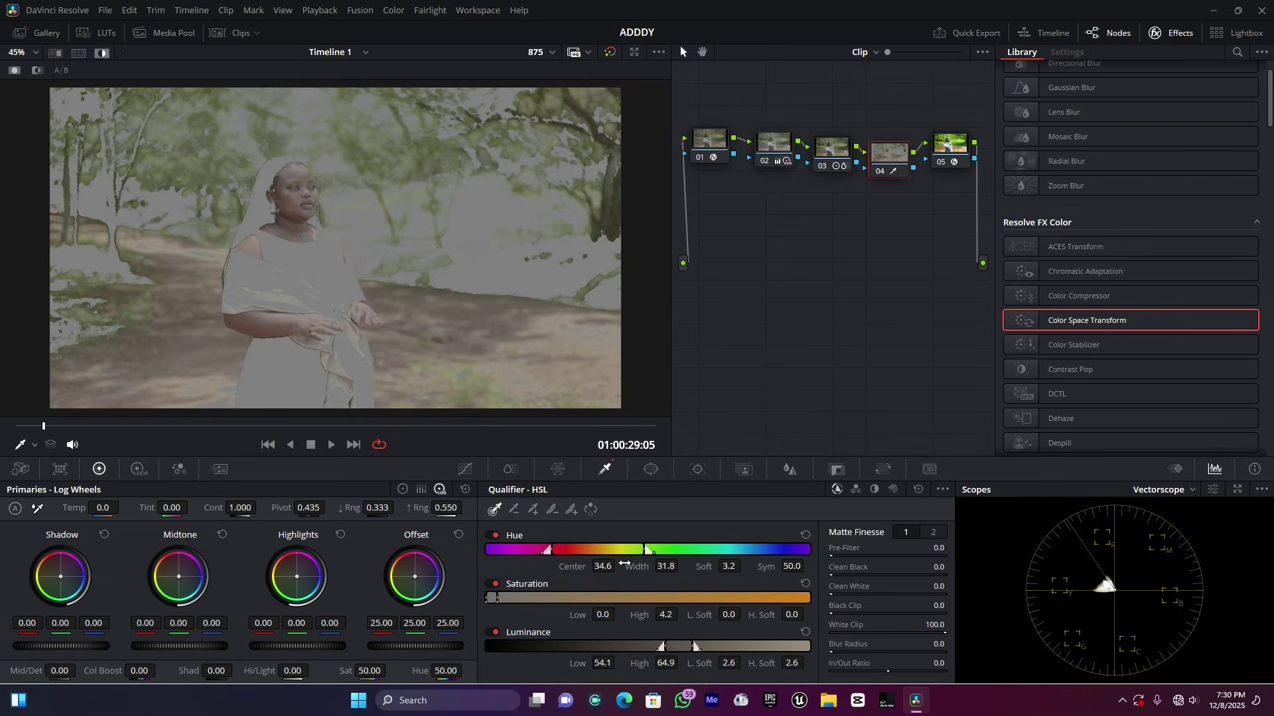
Refine the skin qualifier to hue center 33.0 and width 14.0, saturation high 8.3, and luminance low 52.8 and high 66.9
drag(647, 551, 628, 548)
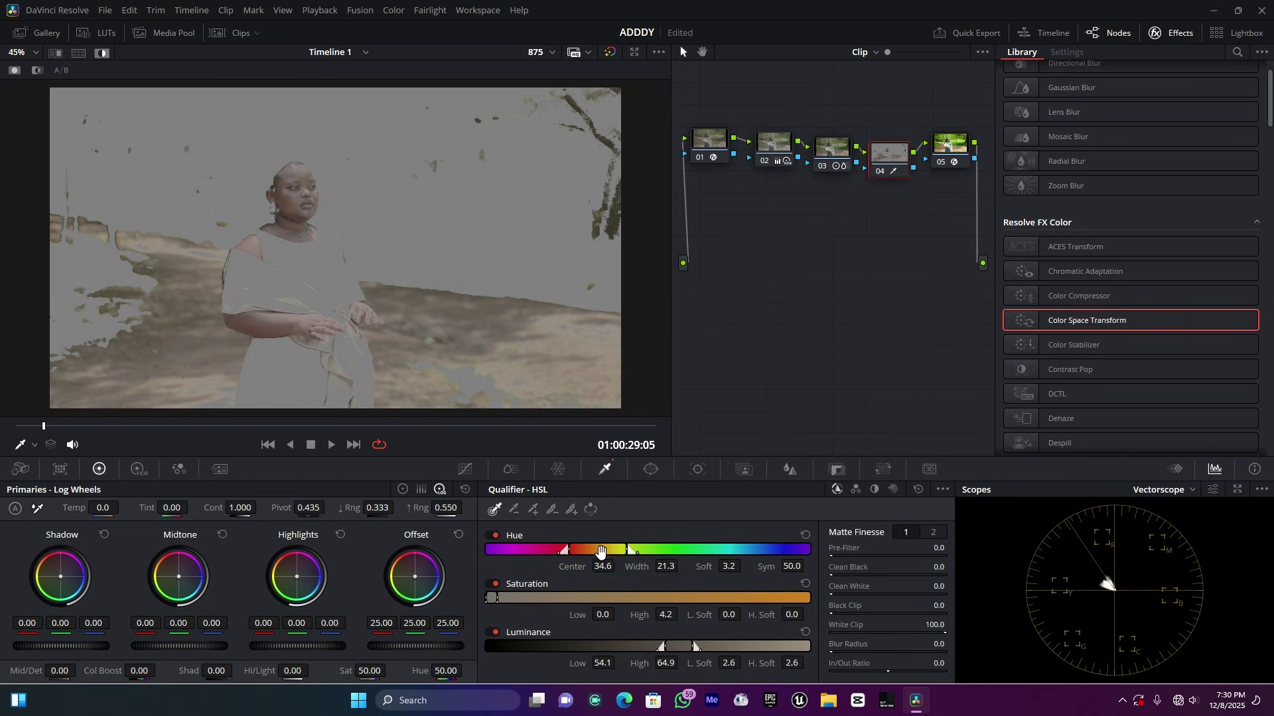
drag(598, 551, 572, 550)
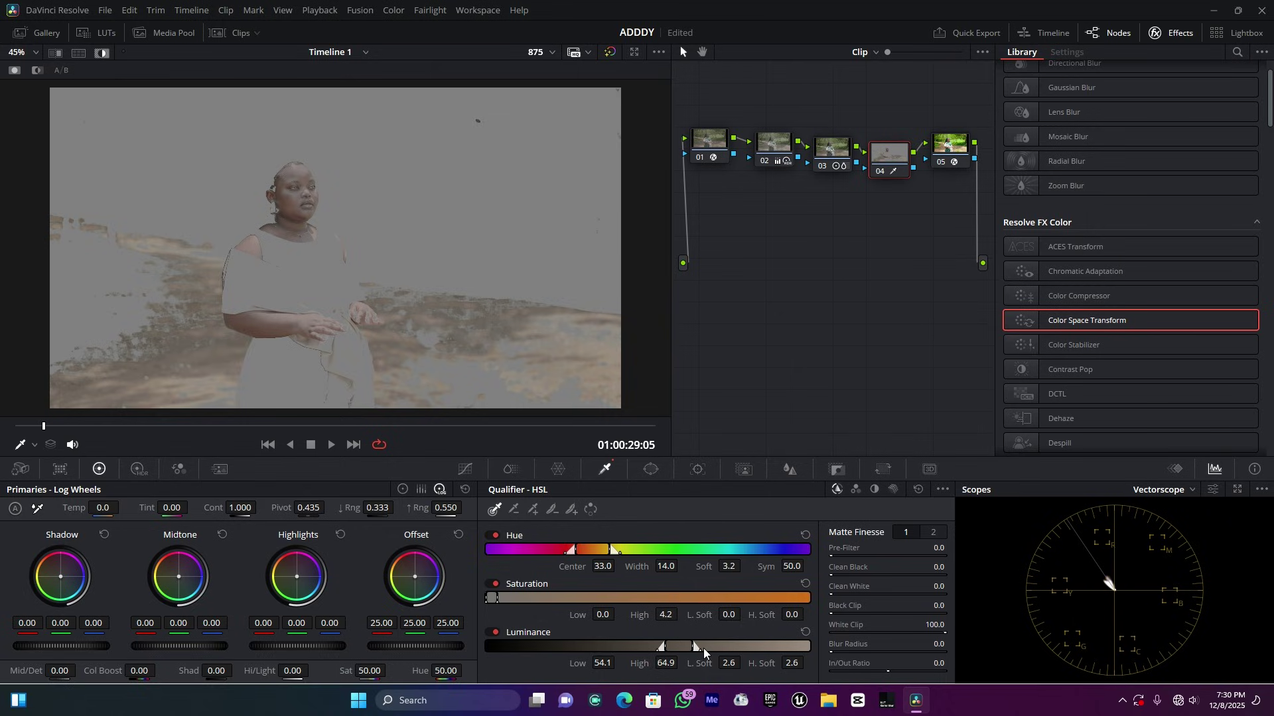
mouse_move(684, 650)
mouse_down()
mouse_move(669, 650)
mouse_move(681, 648)
mouse_up()
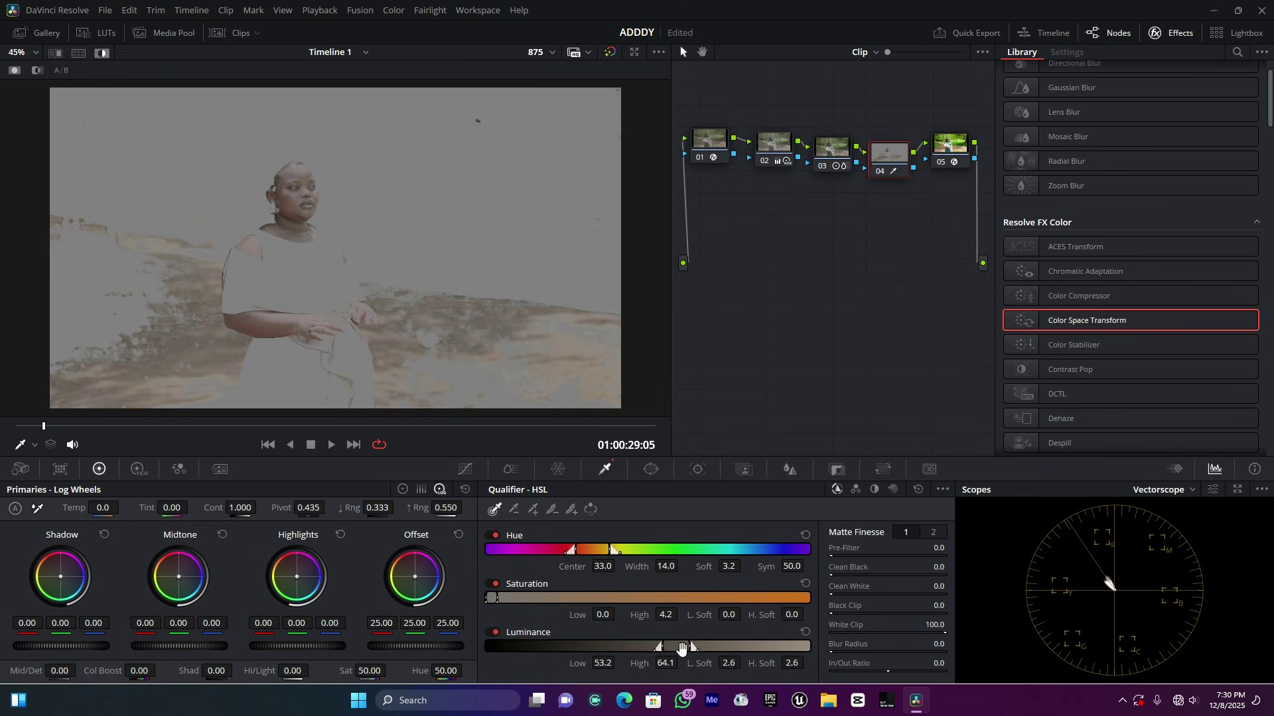
drag(499, 599, 506, 598)
click(499, 598)
drag(678, 647, 702, 645)
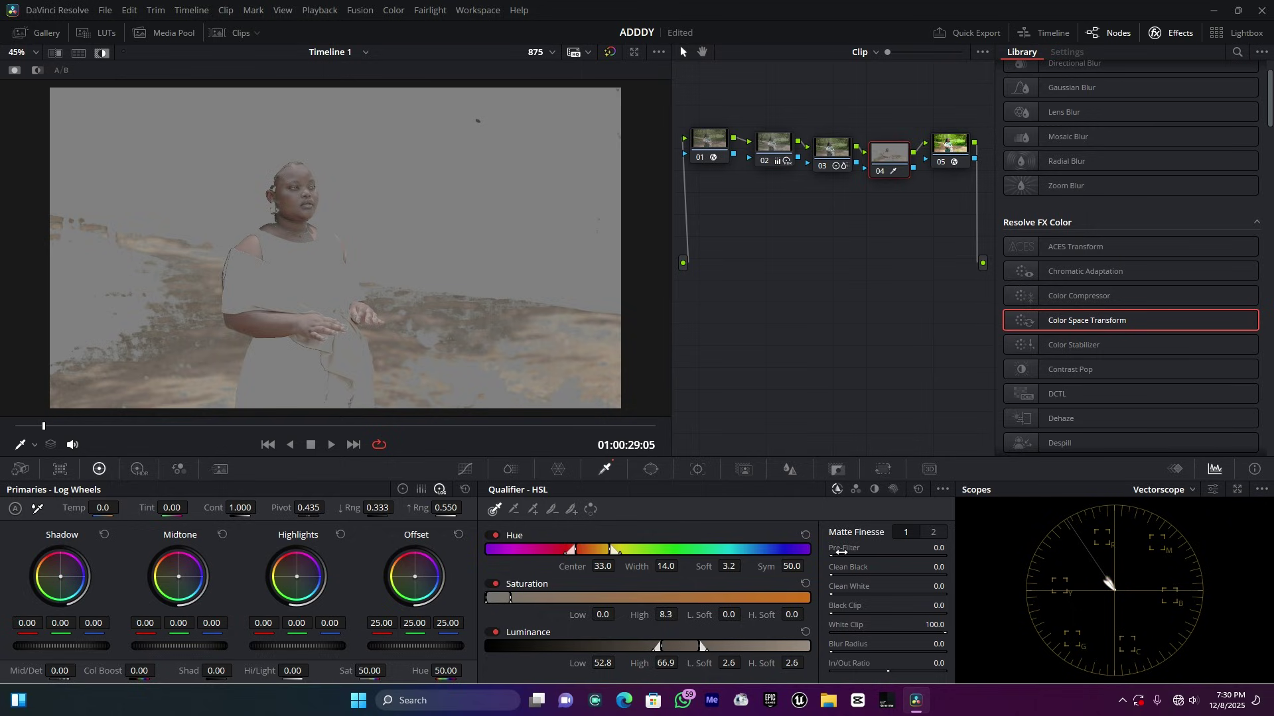
Smooth the skin matte with slight denoise and a blur radius of 20.3 in Matte Finesse
click(933, 534)
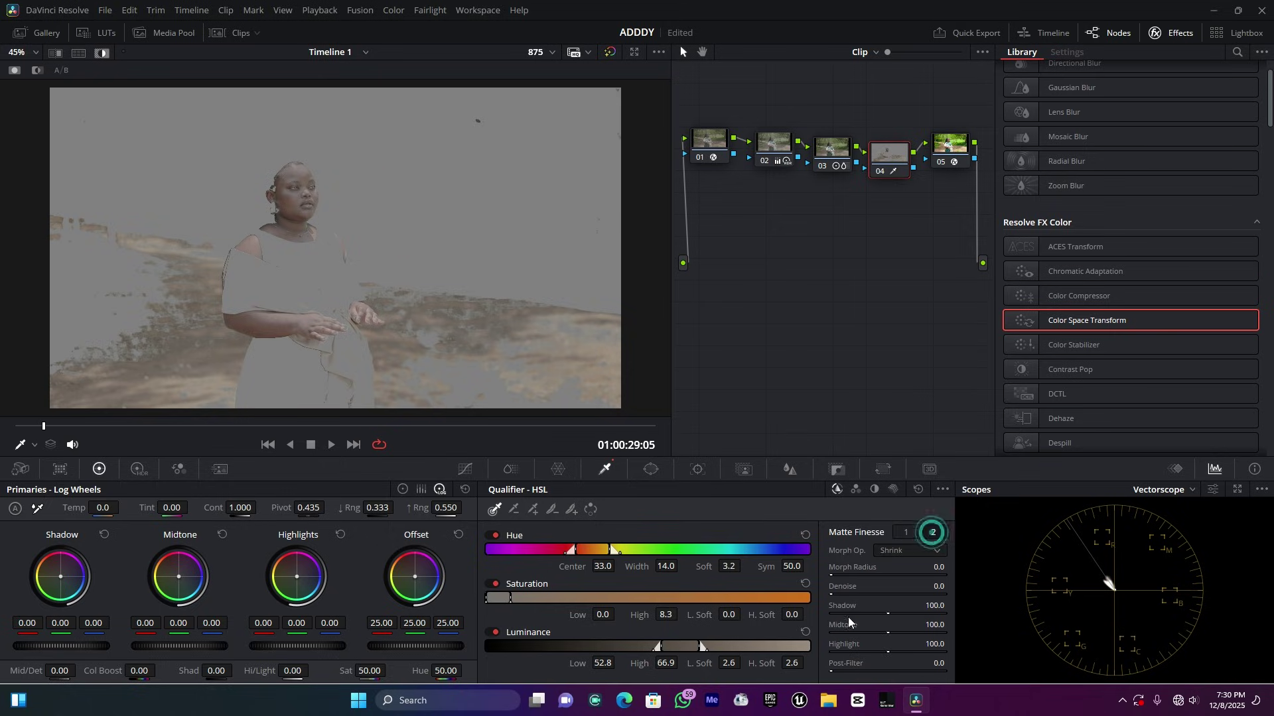
drag(830, 594, 836, 594)
click(908, 533)
click(834, 650)
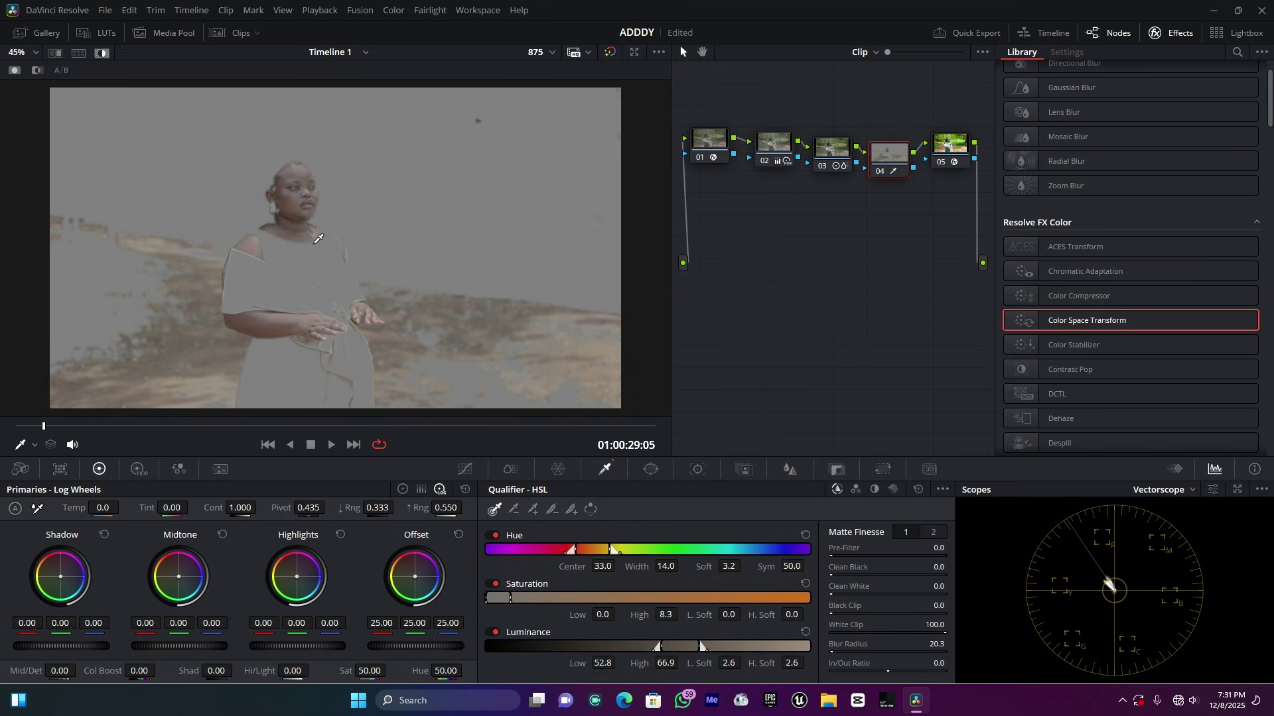
Add a circular window on node 04 and shape it into an oval around the woman, size 52.47, aspect 37.14, softness 2.55
click(651, 470)
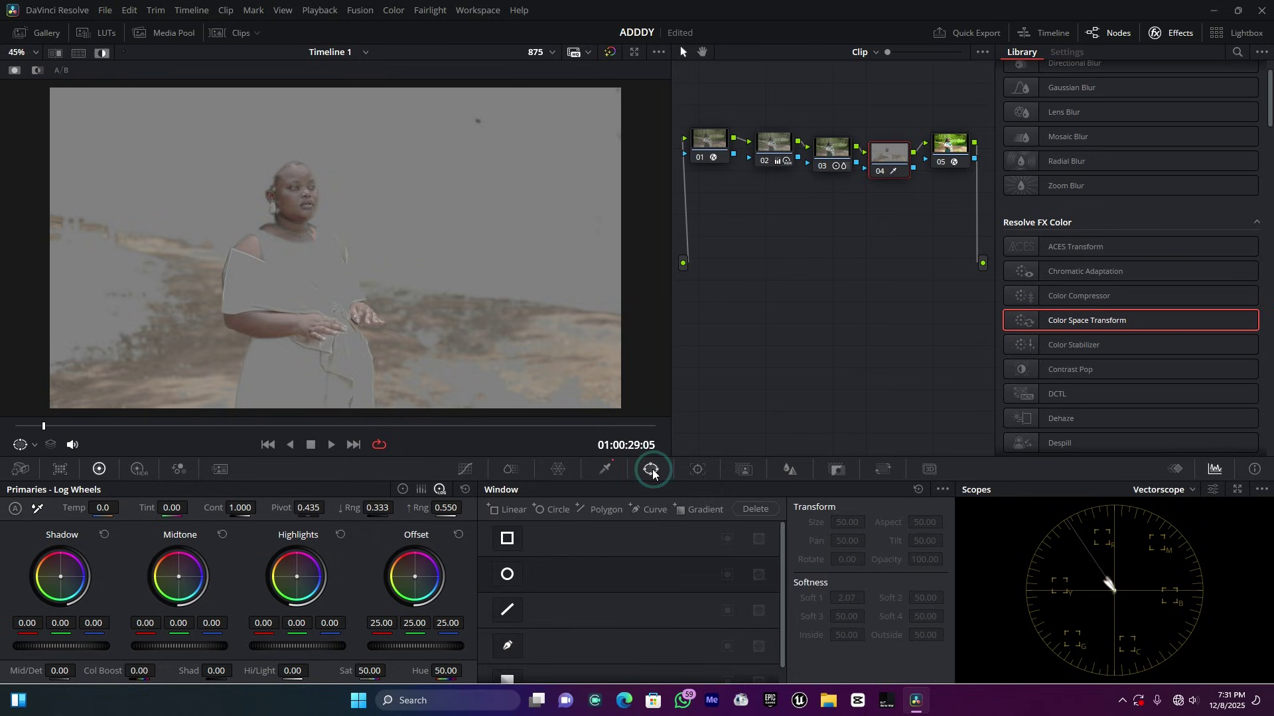
click(508, 575)
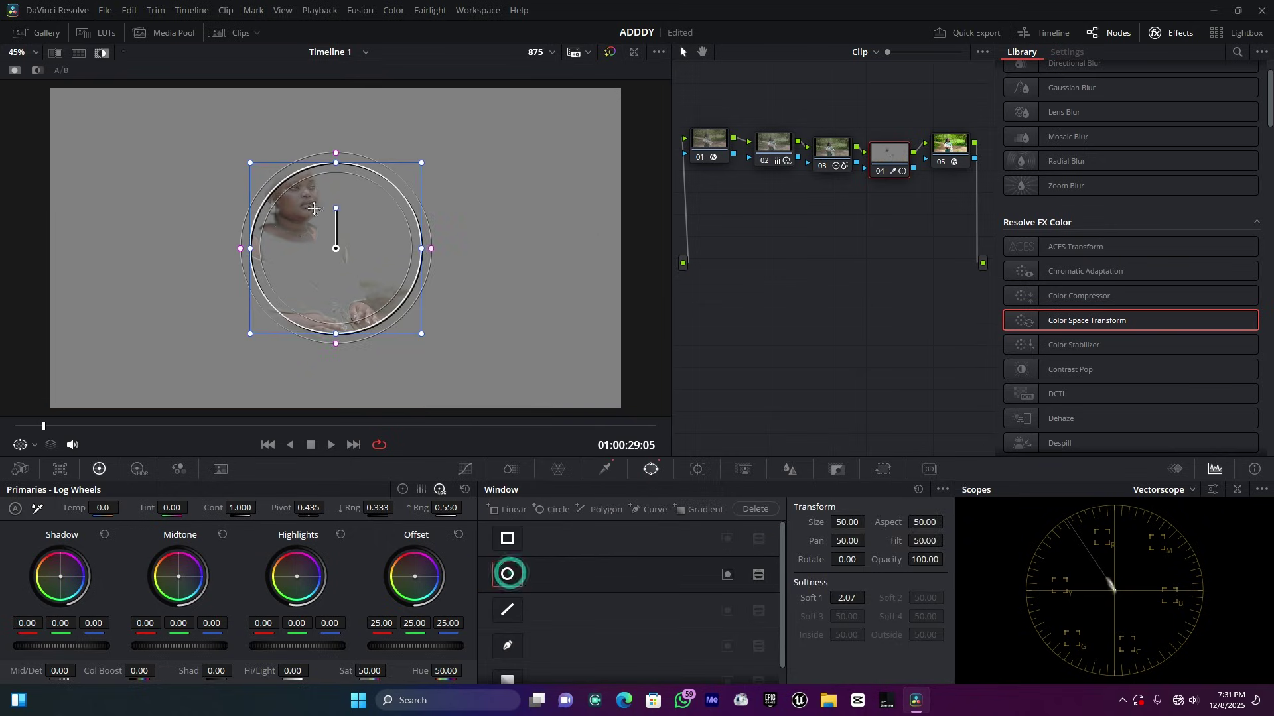
drag(378, 264, 339, 246)
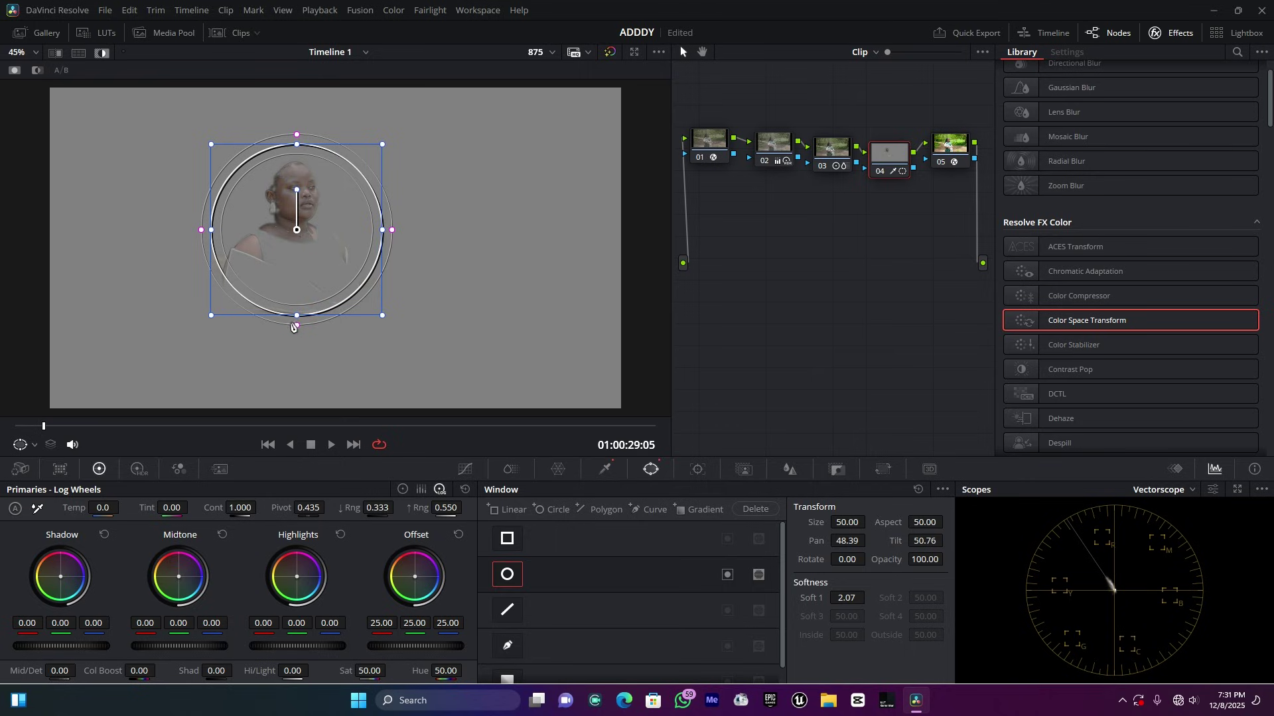
drag(297, 329, 305, 327)
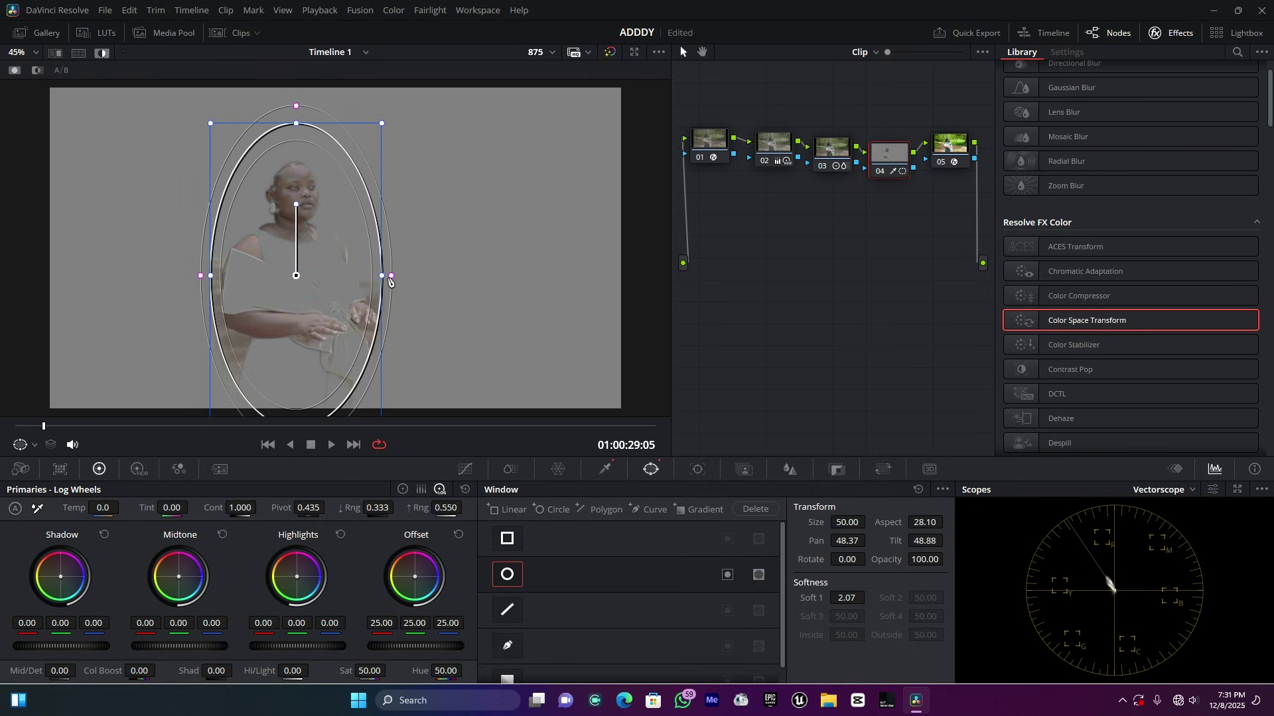
drag(384, 278, 398, 277)
drag(313, 283, 319, 293)
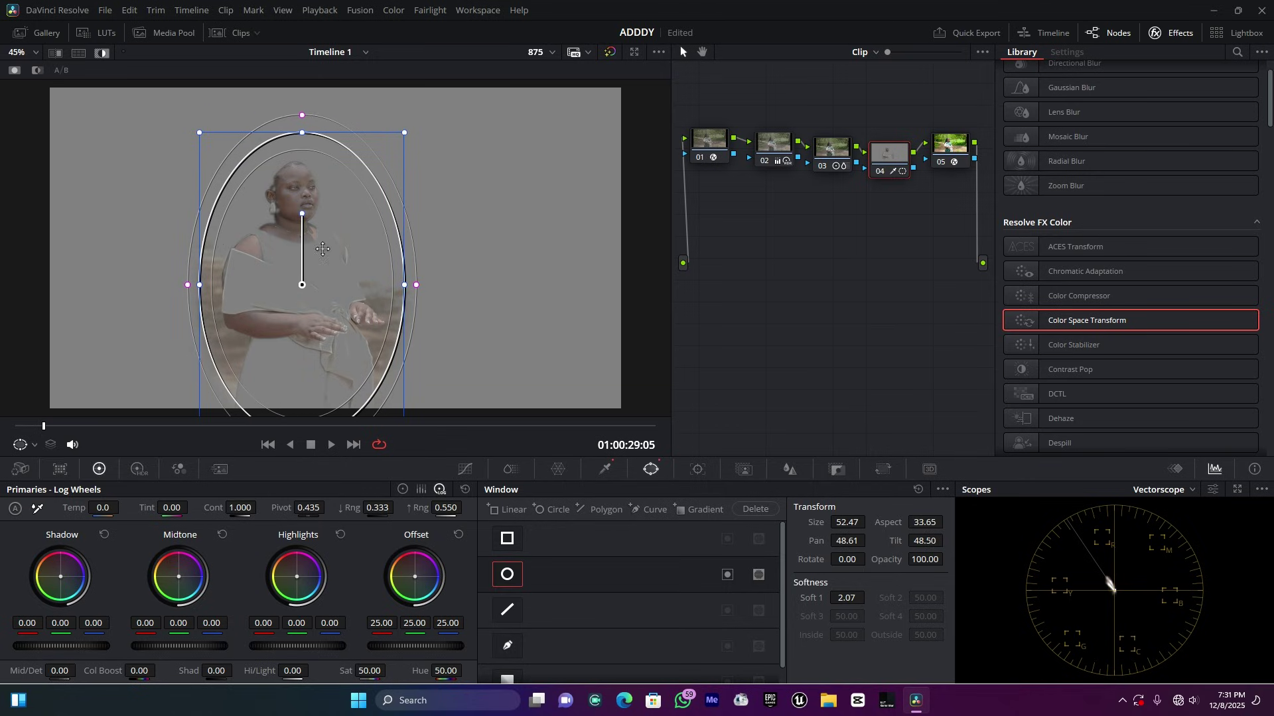
drag(306, 114, 305, 147)
drag(303, 219, 337, 232)
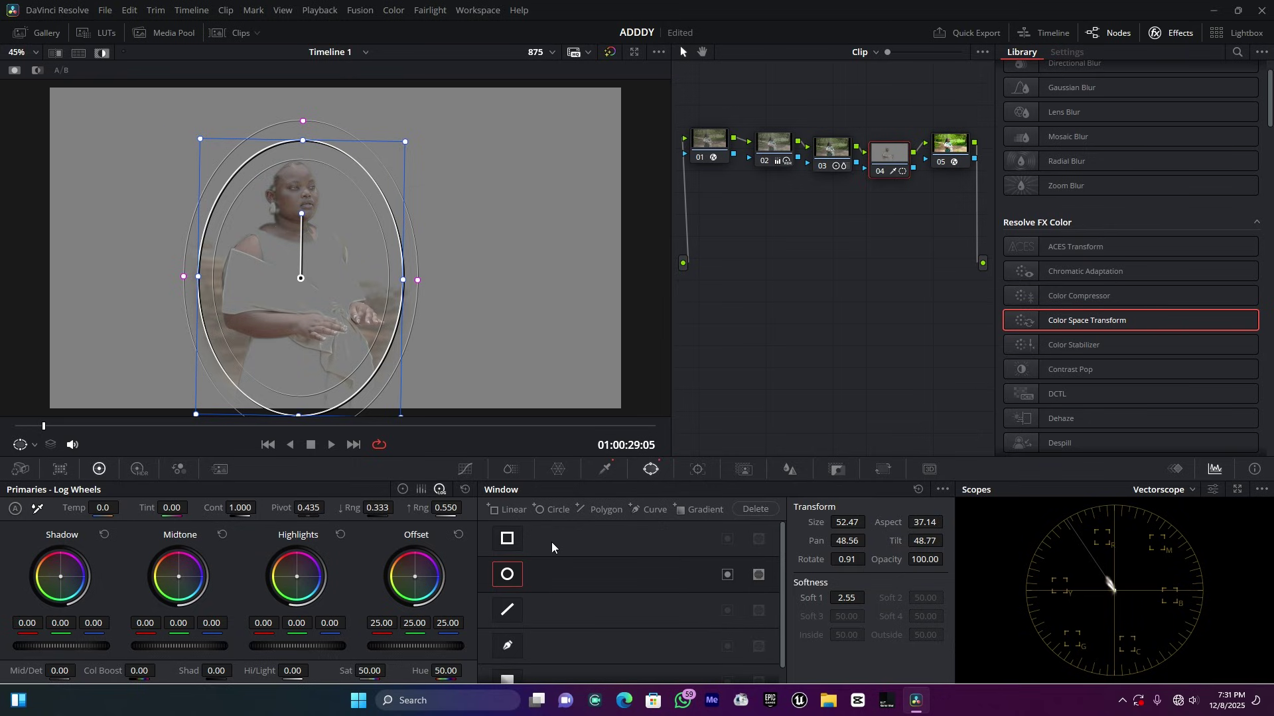
Turn off the Highlight view and warm node 04's gamma with the color wheels to luma 0.02, red 0.04, green 0.02 and blue 0.01
click(403, 488)
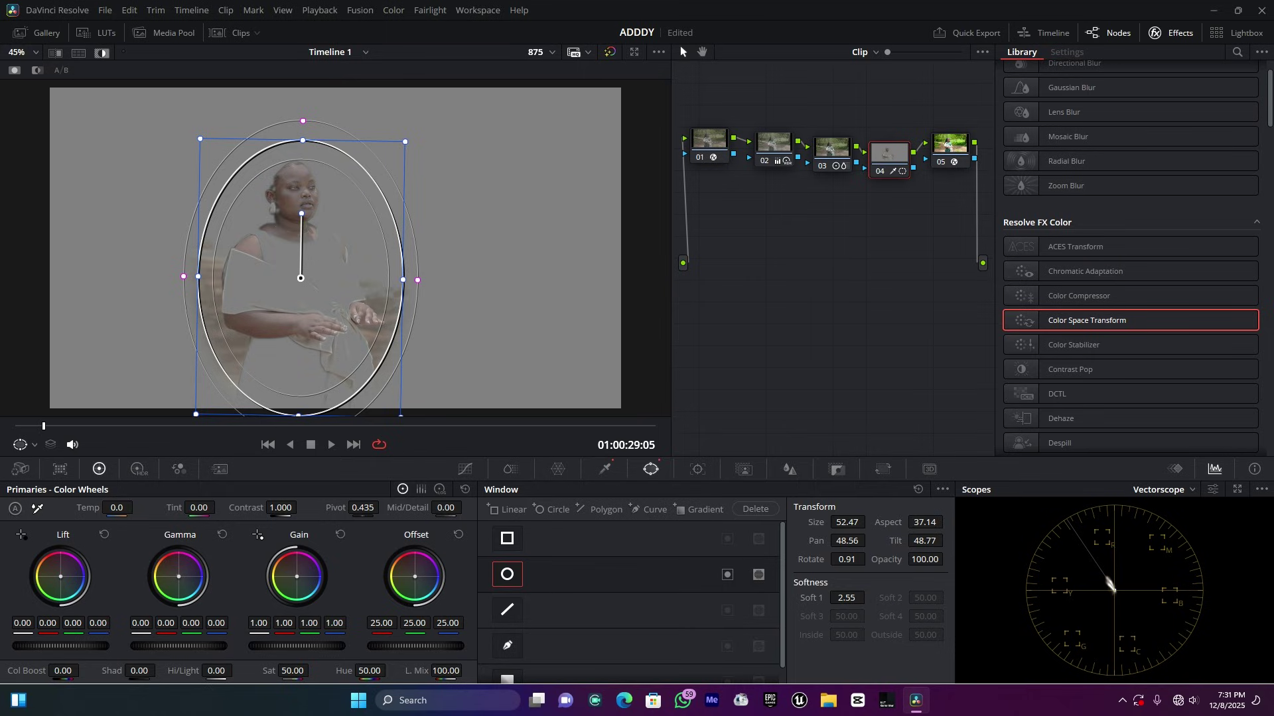
drag(178, 577, 176, 574)
key(shift+h)
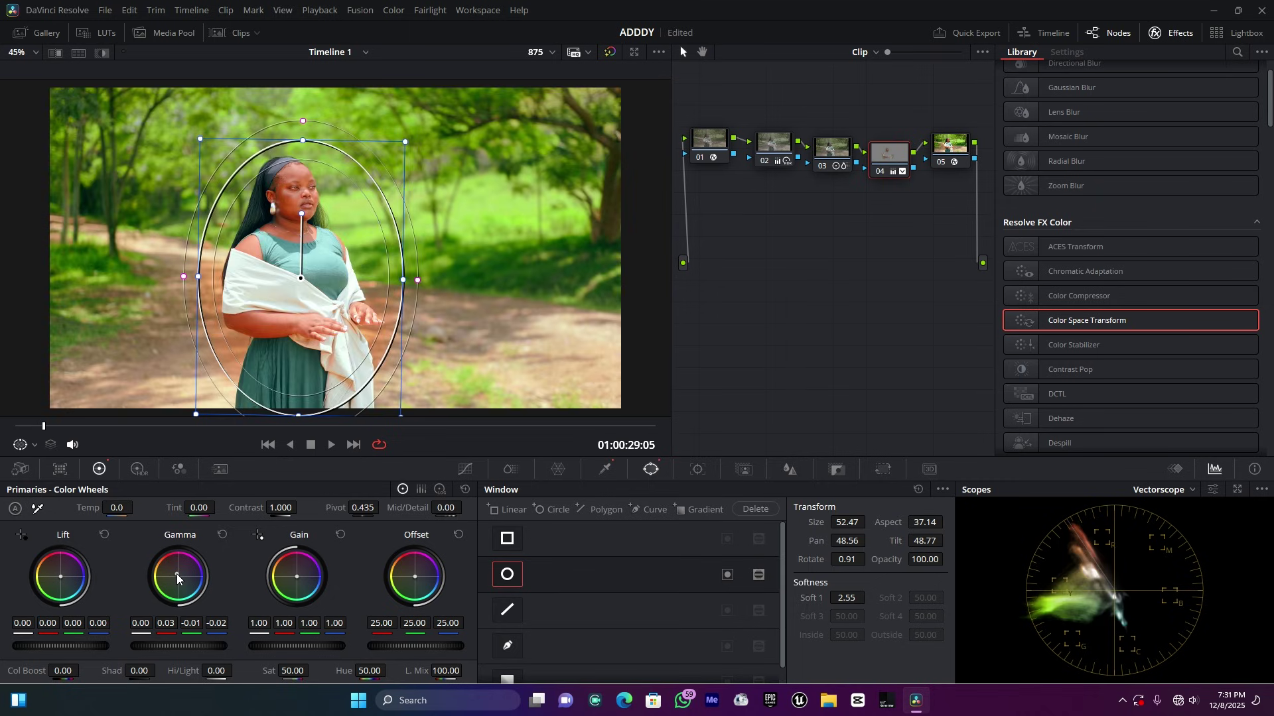
drag(177, 574, 177, 574)
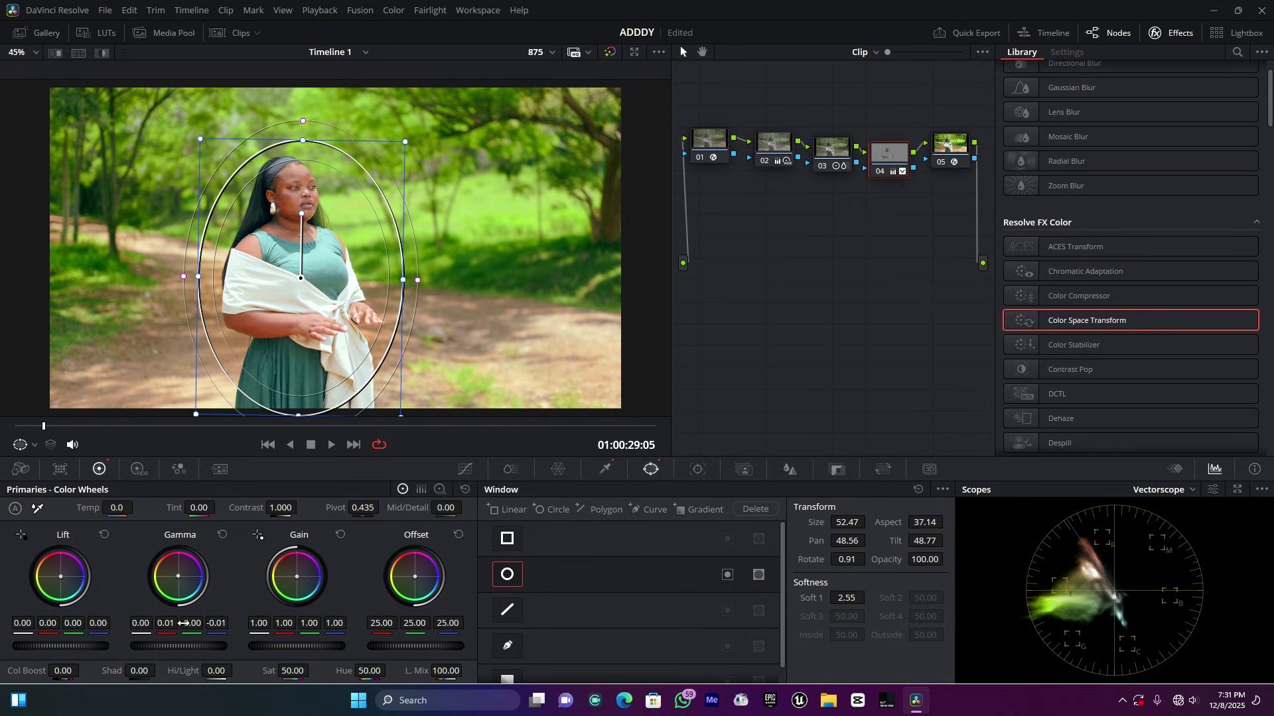
drag(172, 647, 176, 652)
drag(179, 579, 177, 575)
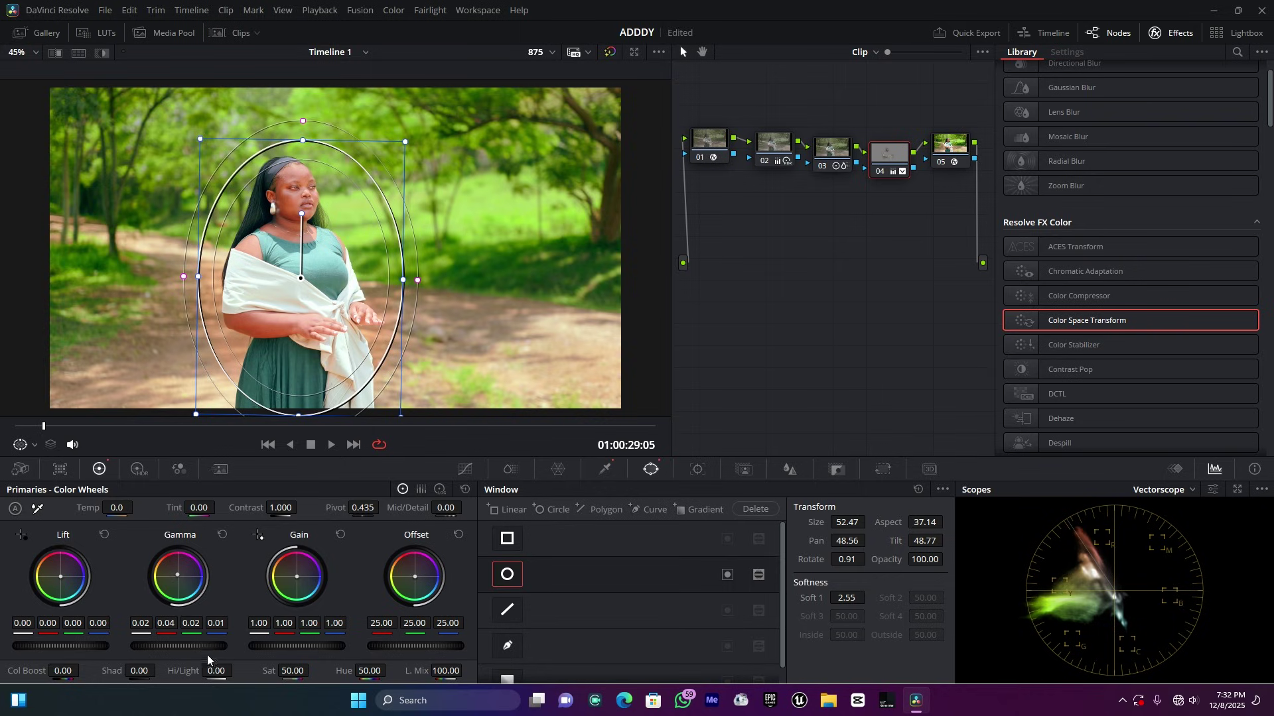
Compare with node 03, then reset node 04's gamma wheel to its default
click(830, 150)
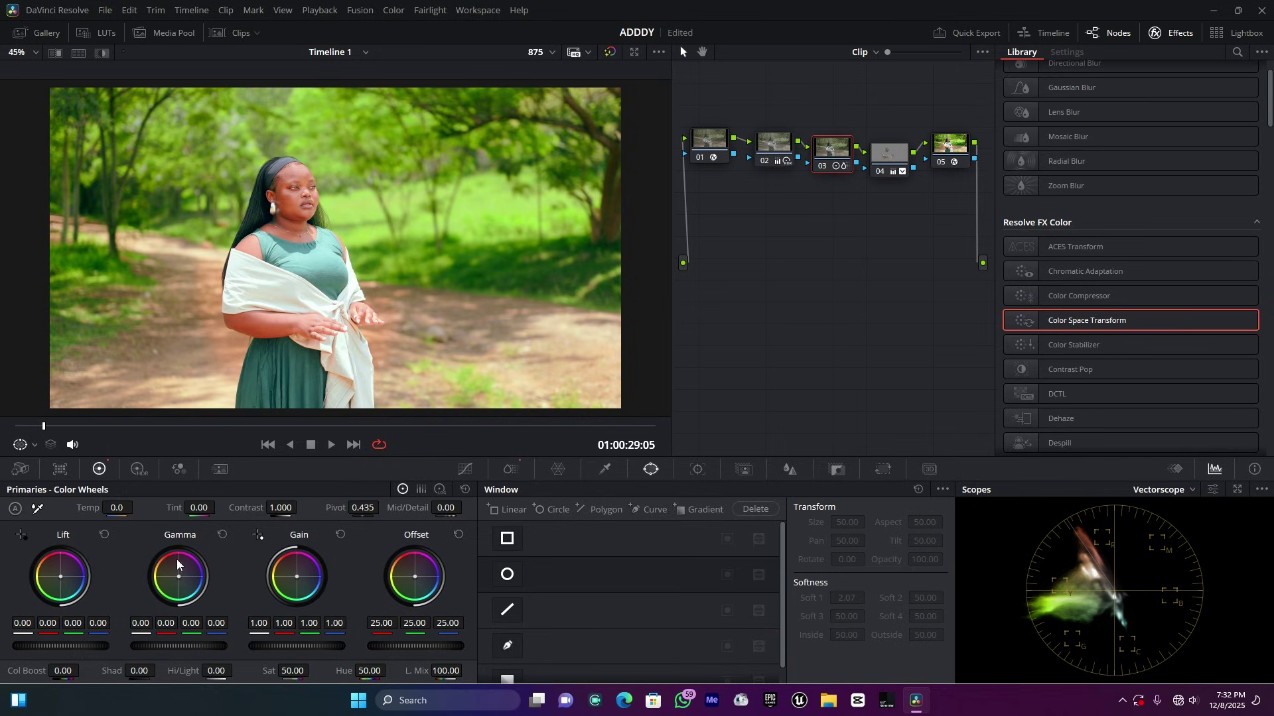
click(223, 536)
click(885, 163)
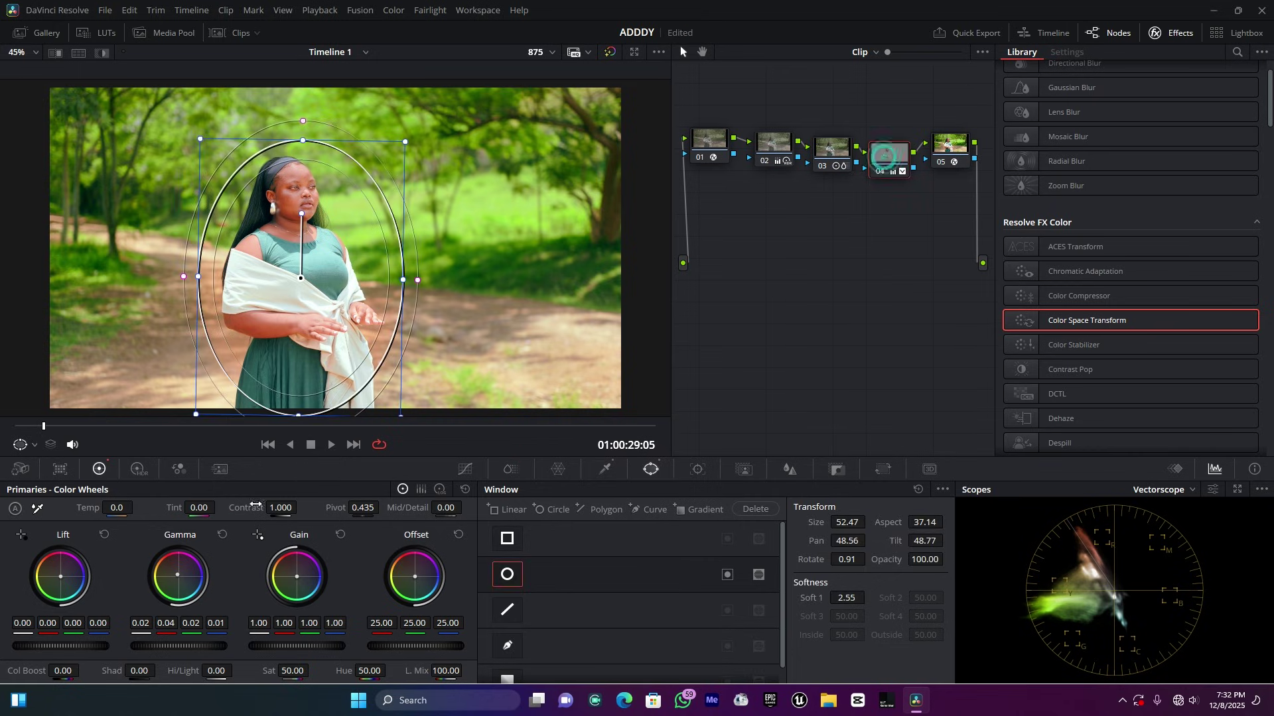
click(223, 536)
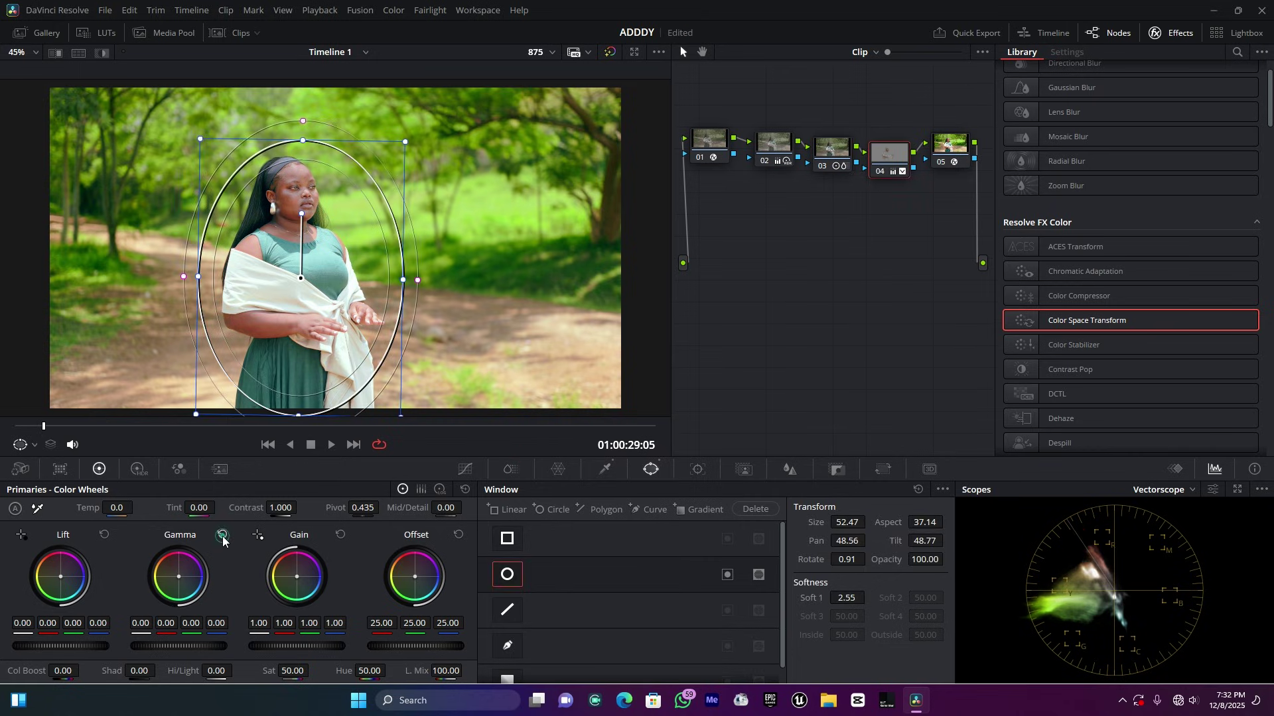
Warm and brighten node 04's midtones with the log wheels to red 0.13, green 0.07 and blue 0.03
click(440, 489)
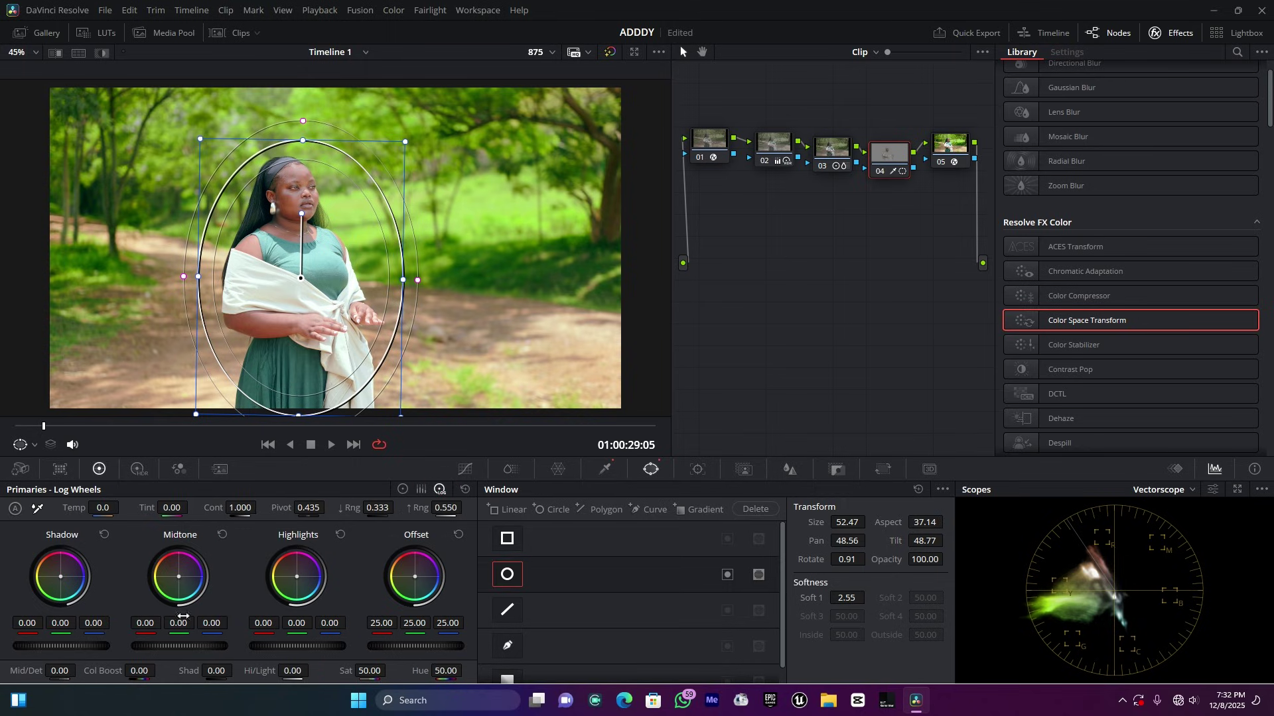
drag(178, 576, 176, 571)
drag(171, 643, 177, 643)
drag(176, 572, 176, 572)
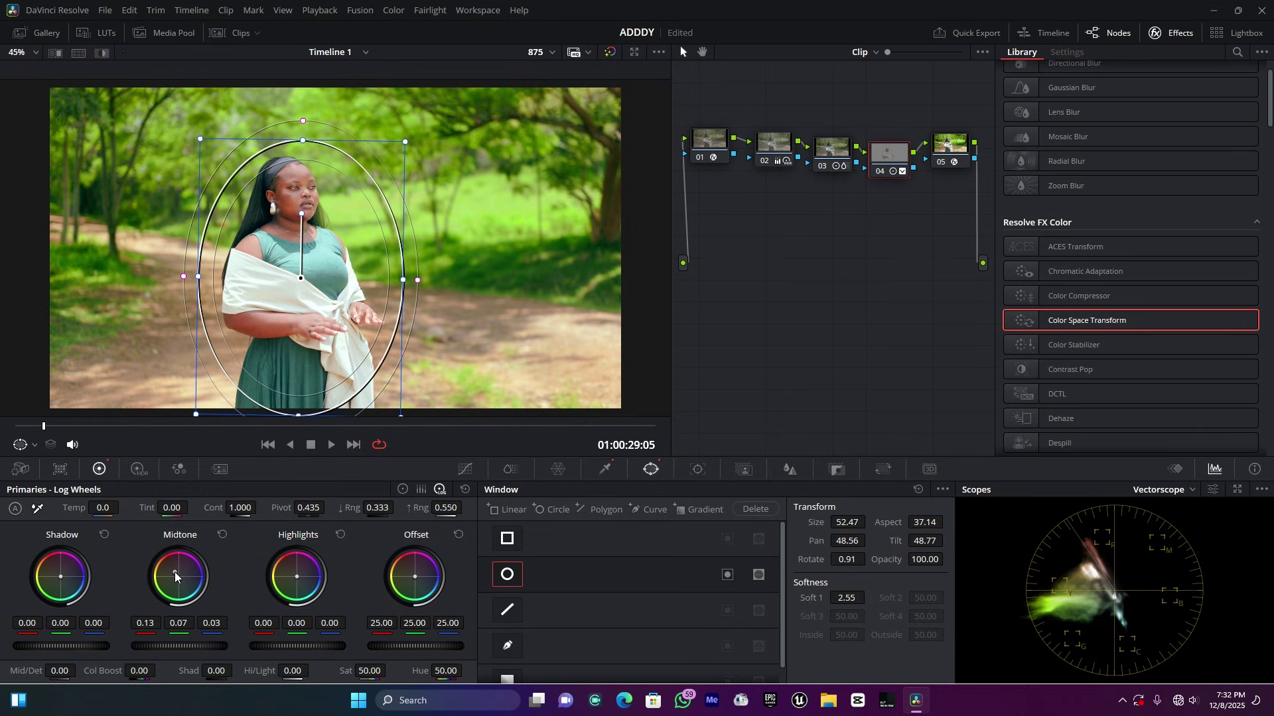
Feather node 04's oval window to softness 3.58 and enlarge it slightly around the woman
click(832, 147)
click(881, 174)
mouse_move(303, 120)
mouse_down()
mouse_move(303, 107)
mouse_move(307, 117)
mouse_up()
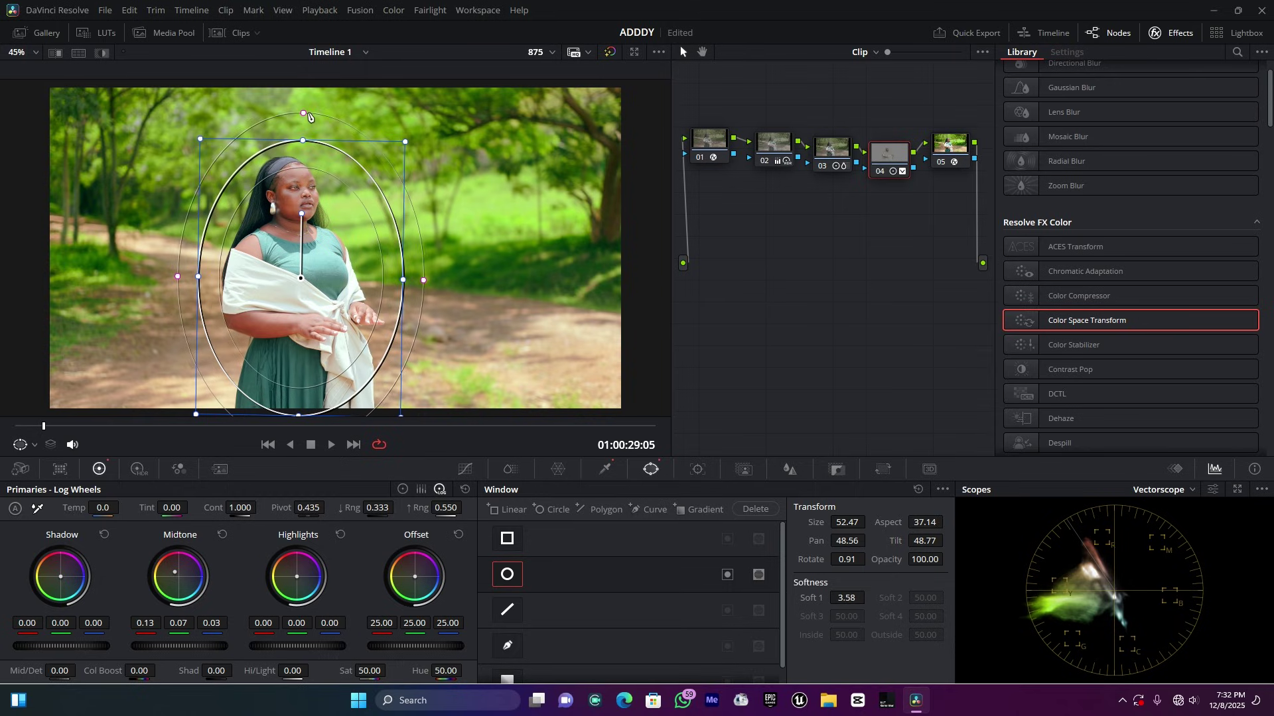
drag(405, 145, 416, 132)
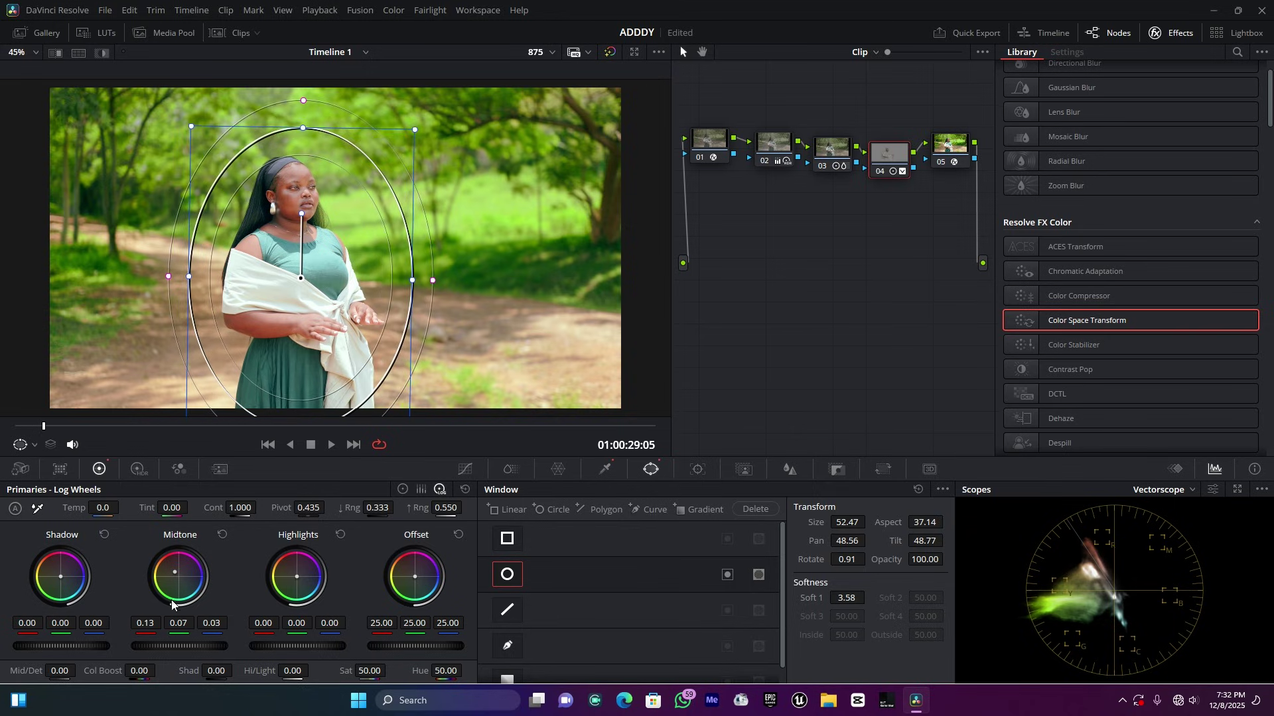
Raise node 04's log midtones to red 0.19, green 0.10 and blue 0.06
drag(175, 572, 177, 572)
drag(179, 646, 190, 646)
click(829, 147)
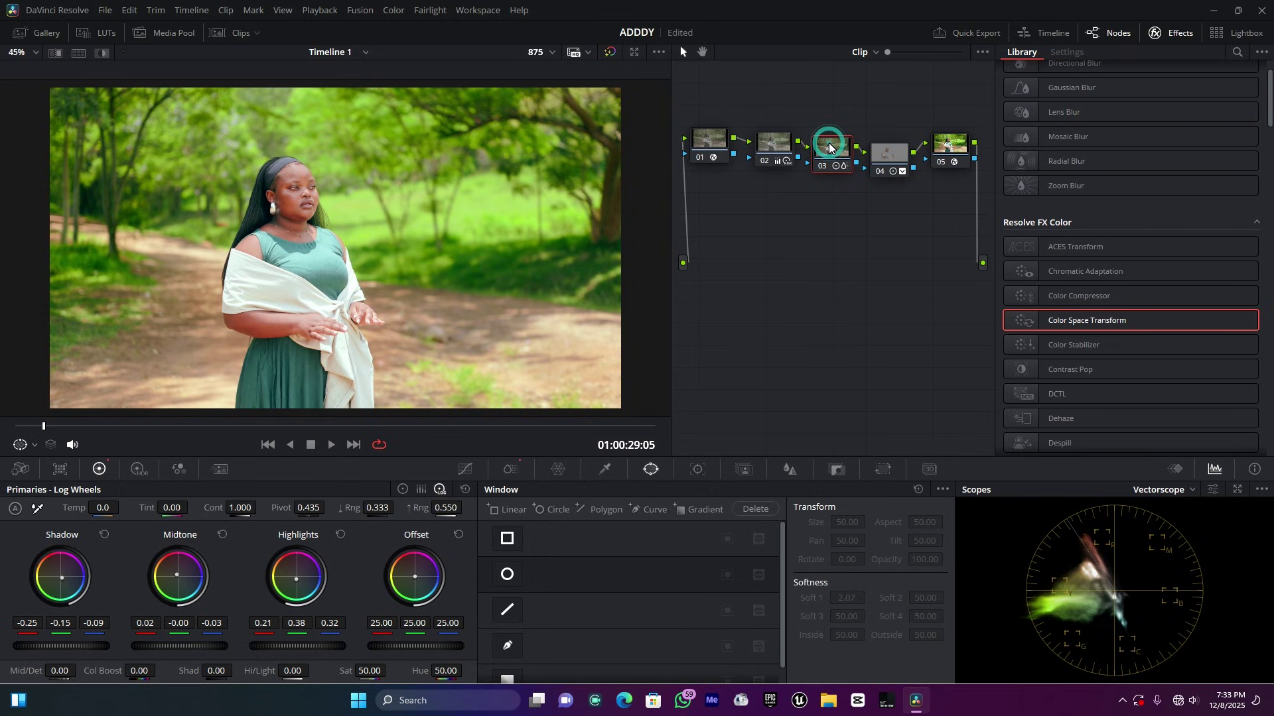
click(885, 159)
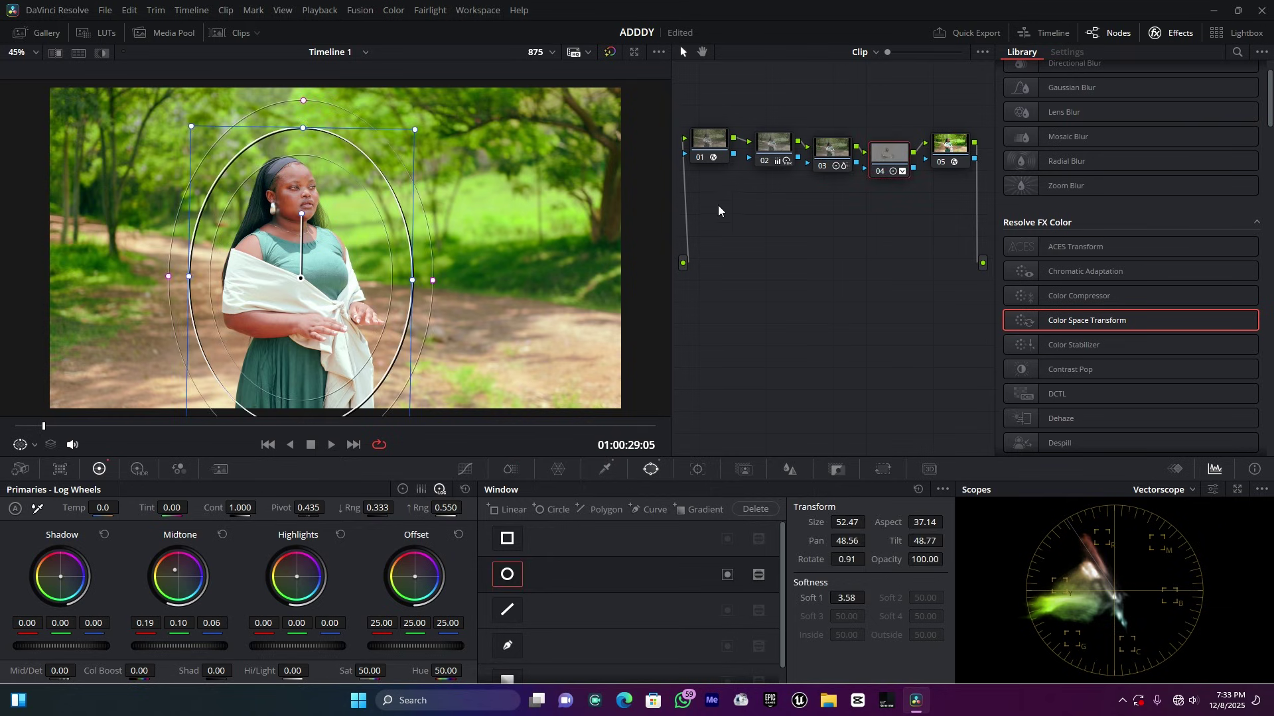
Make room before the final Color Space Transform node, add a serial node after node 04, and place it below the row
click(950, 146)
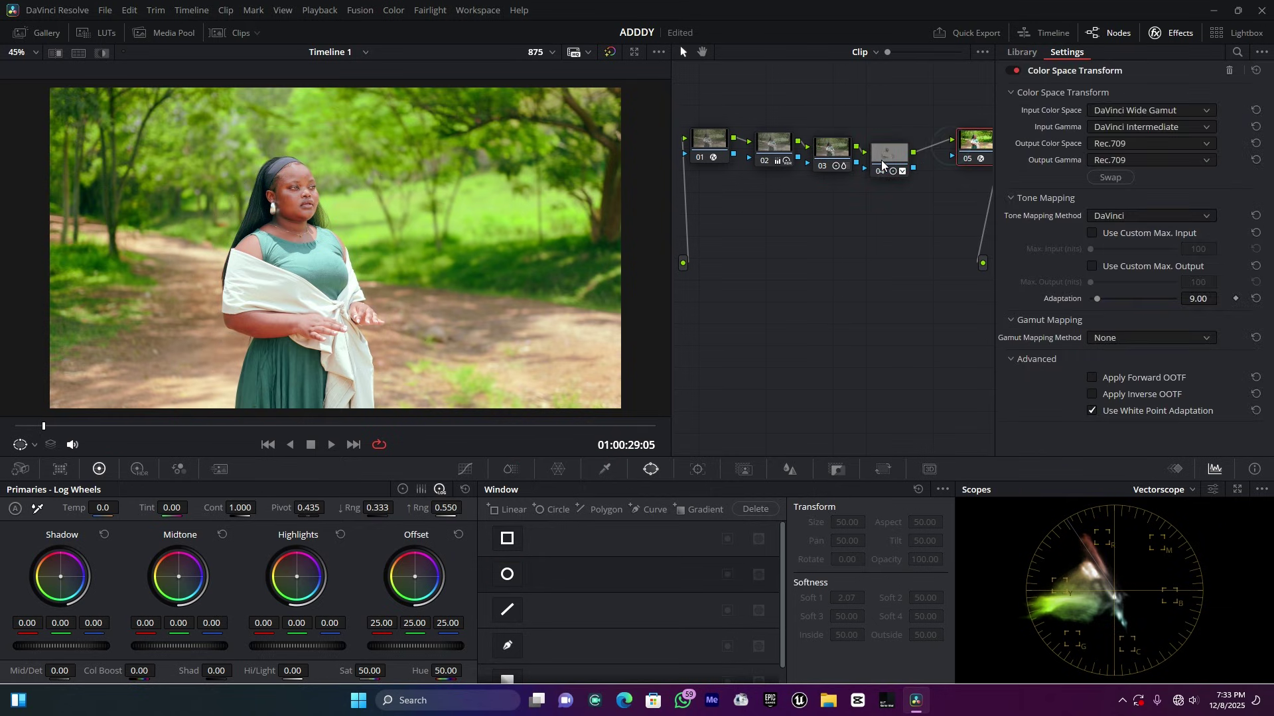
click(889, 136)
key(alt+s)
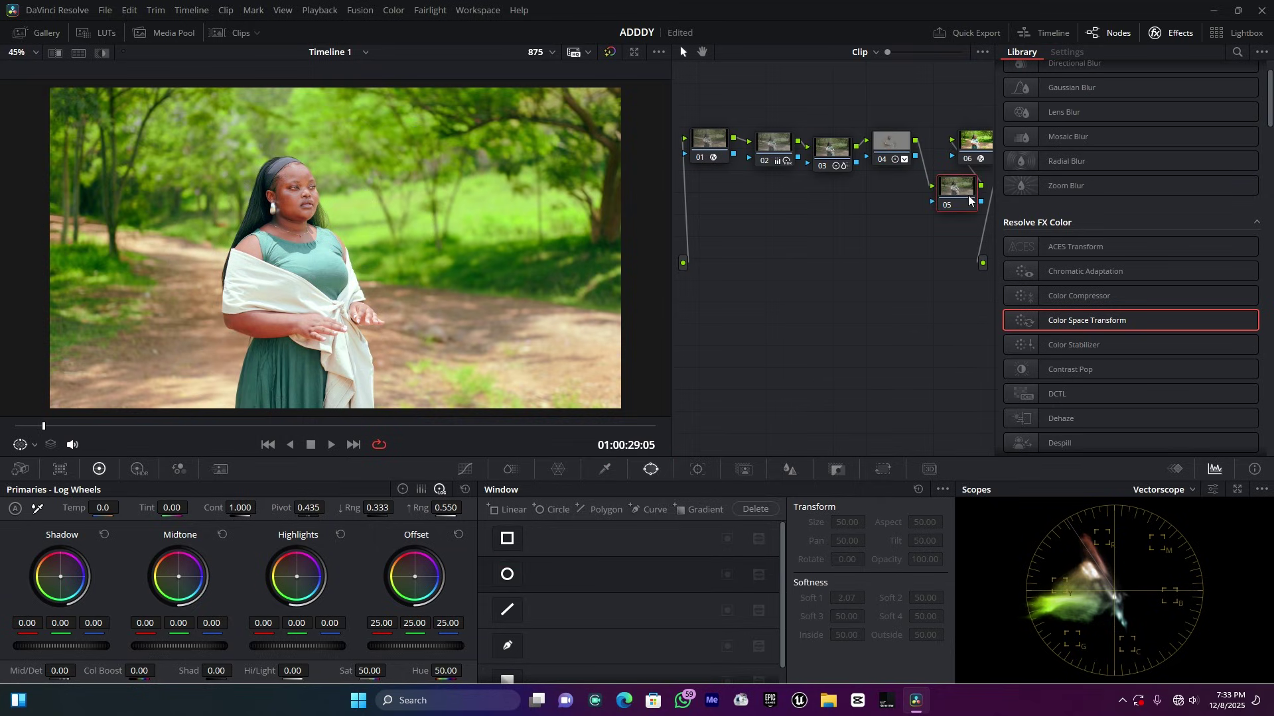
drag(936, 183, 937, 242)
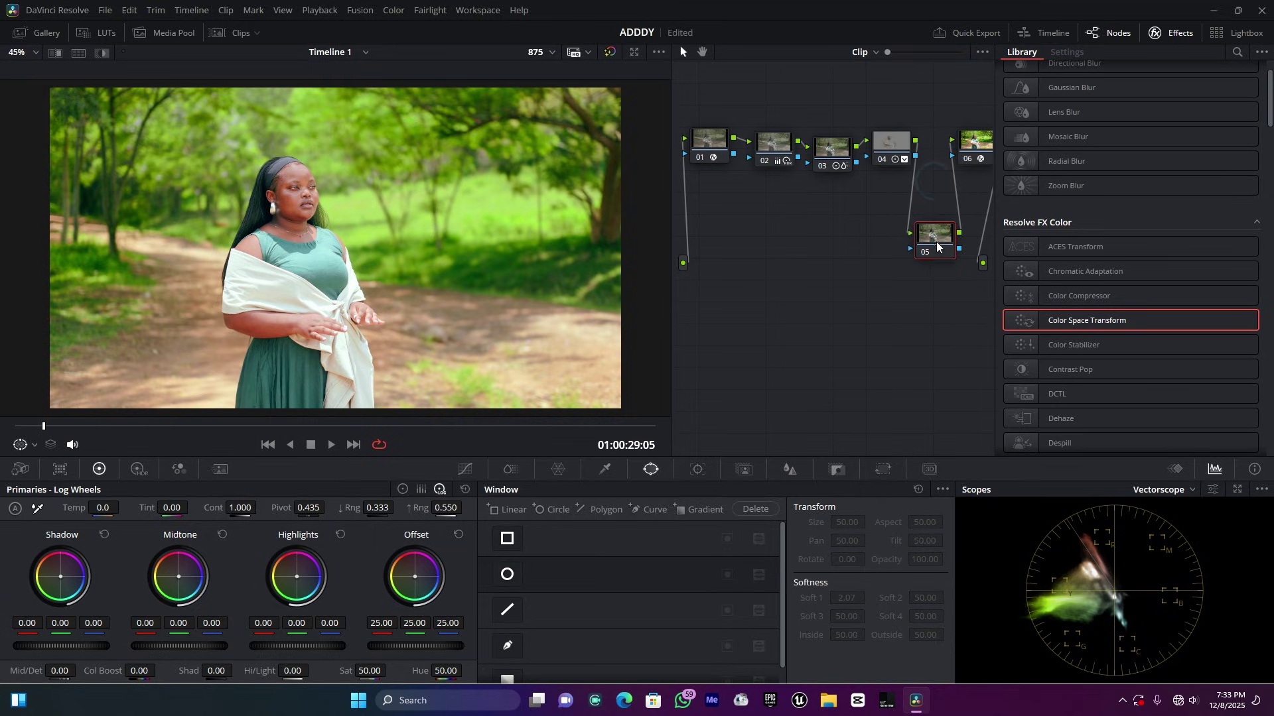
Sharpen node 05 by lowering its linked blur radius to 0.40
click(790, 469)
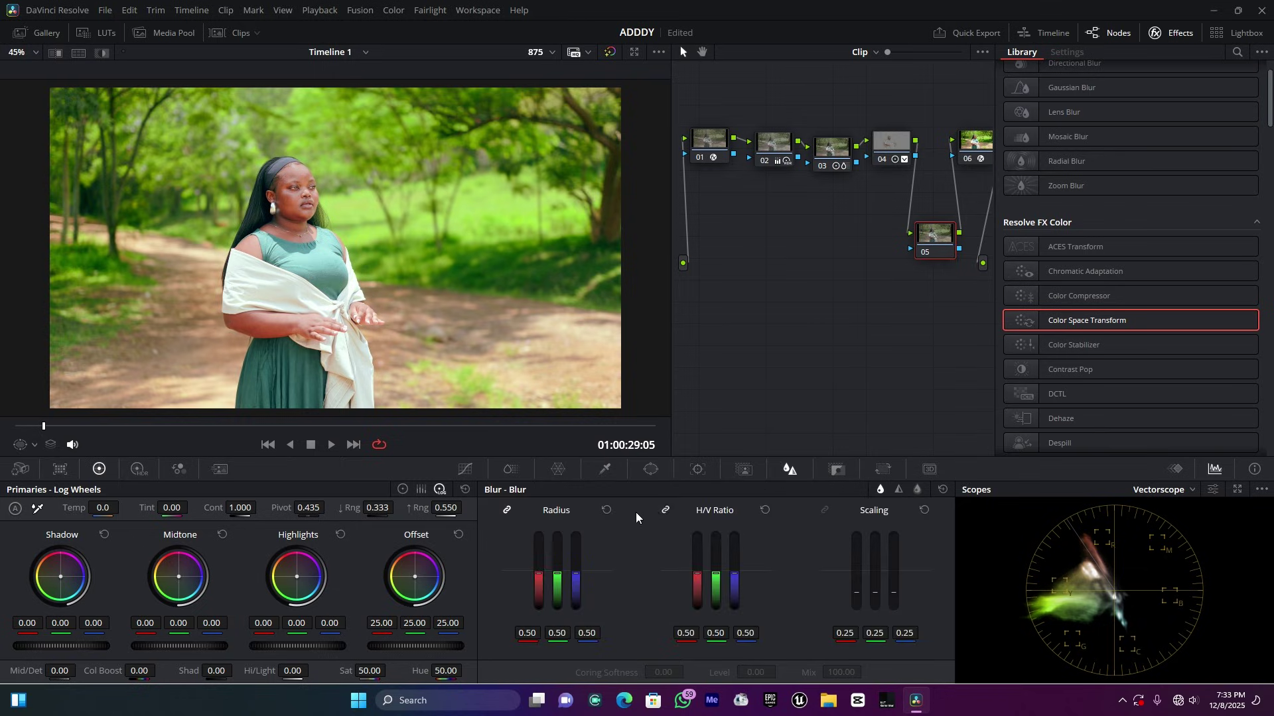
scroll(272, 118, up, 5)
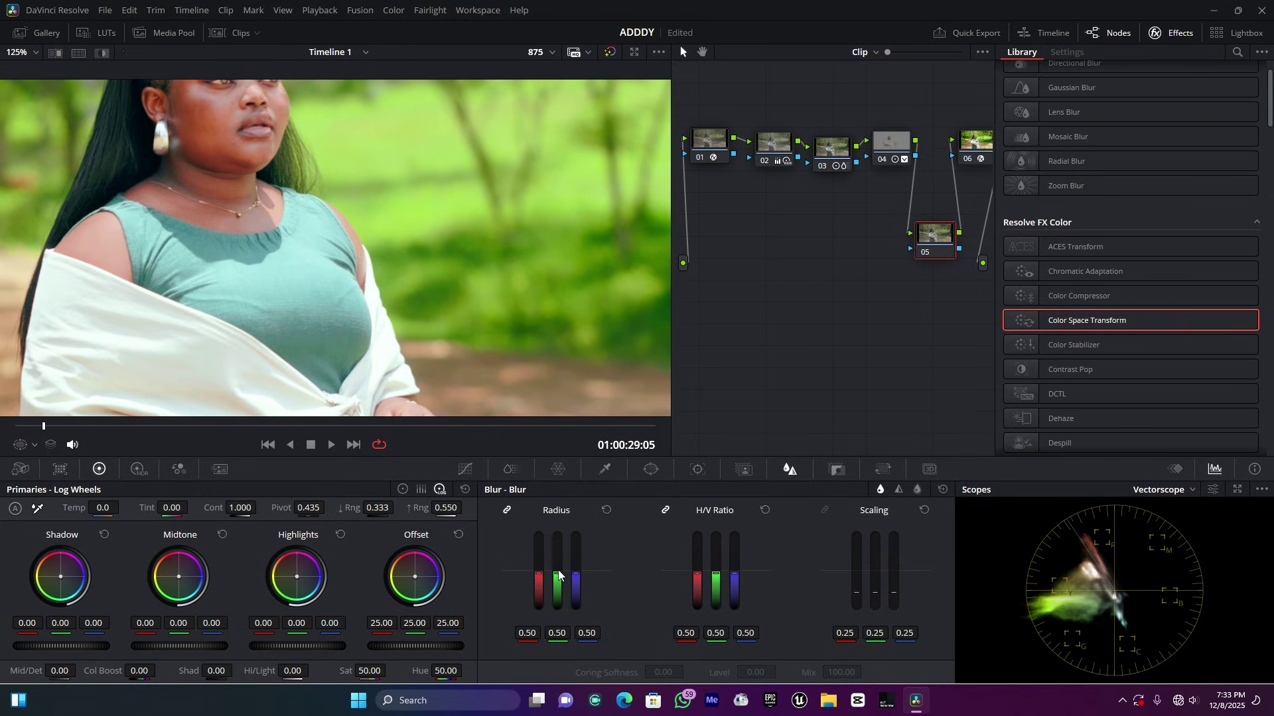
drag(557, 572, 558, 581)
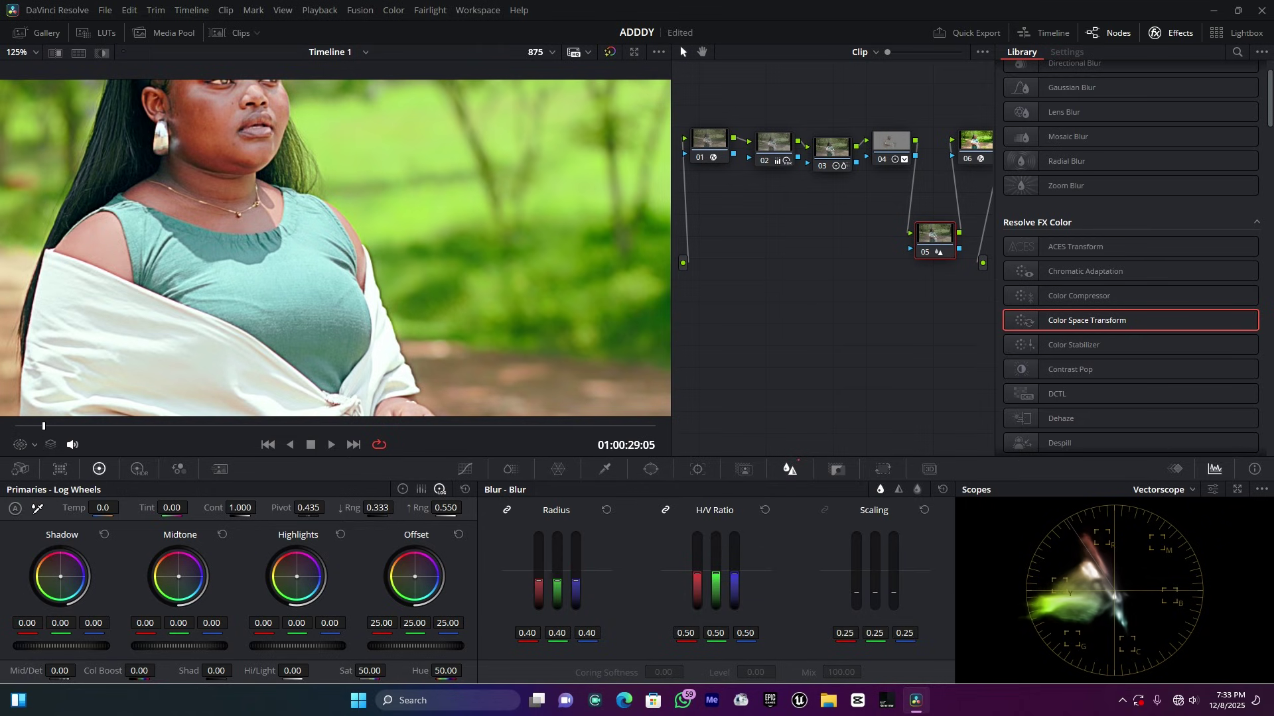
scroll(237, 113, down, 4)
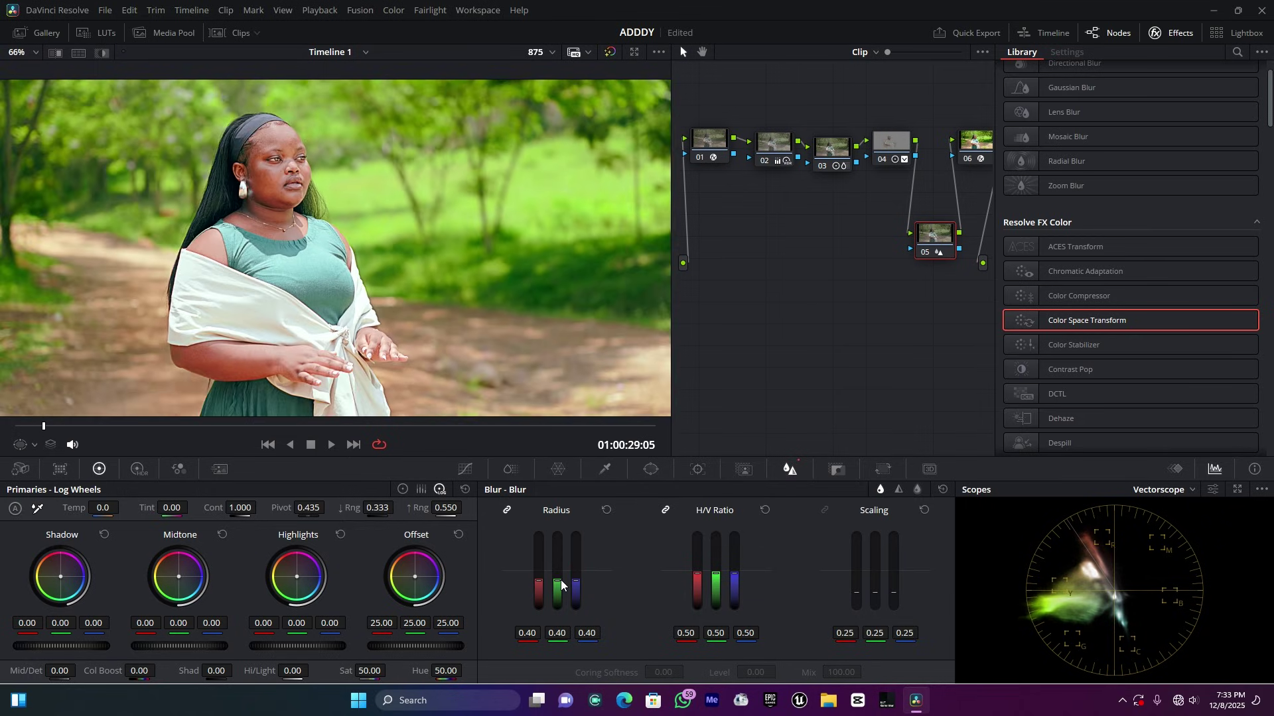
Try a softening blur radius of 0.68 on node 05, and bring it back down to 0.48
drag(557, 580, 557, 559)
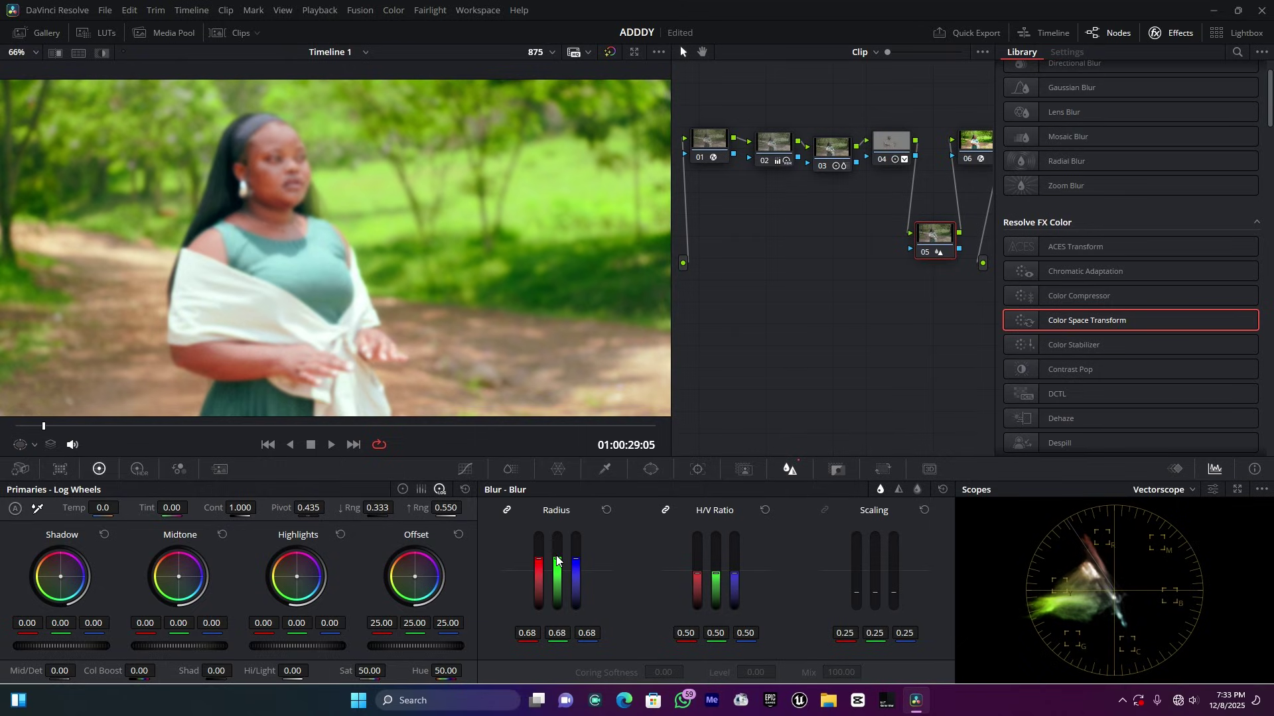
drag(557, 556, 557, 574)
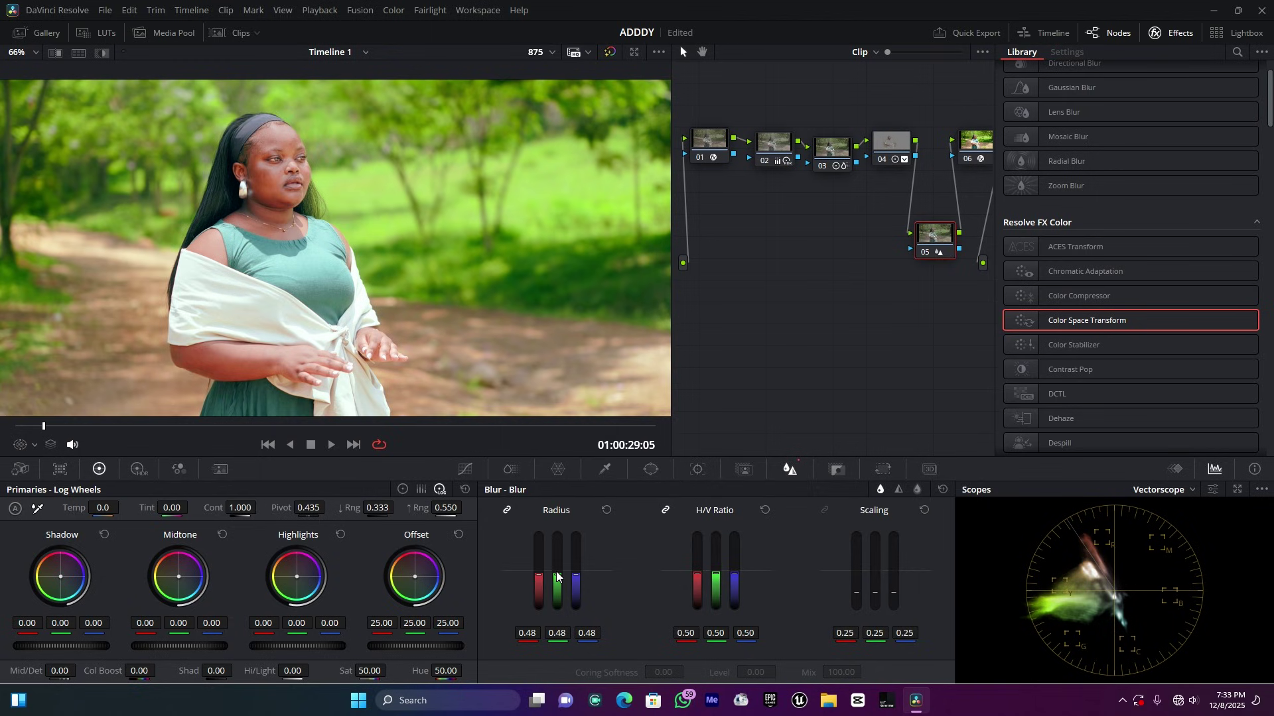
scroll(380, 324, down, 3)
scroll(381, 322, up, 2)
scroll(381, 317, down, 1)
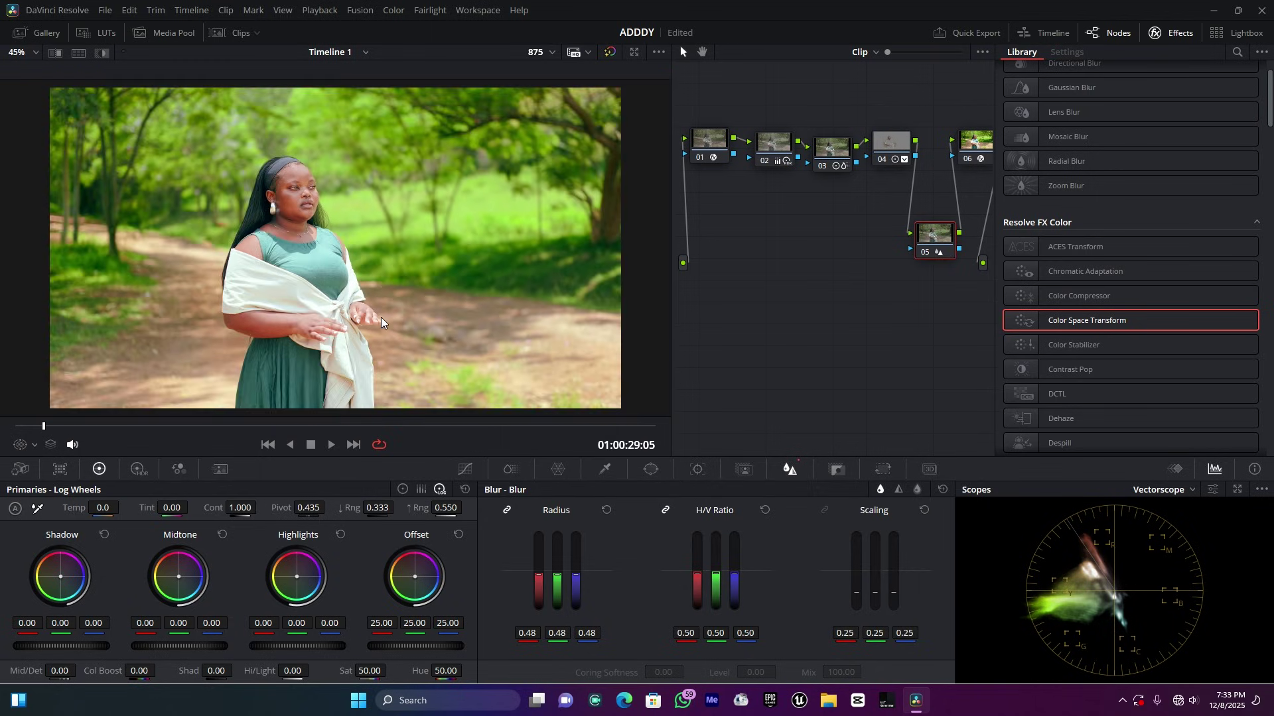
Compare the woman's close-up with node 05's sharpening disabled and enabled
click(923, 254)
scroll(287, 213, up, 5)
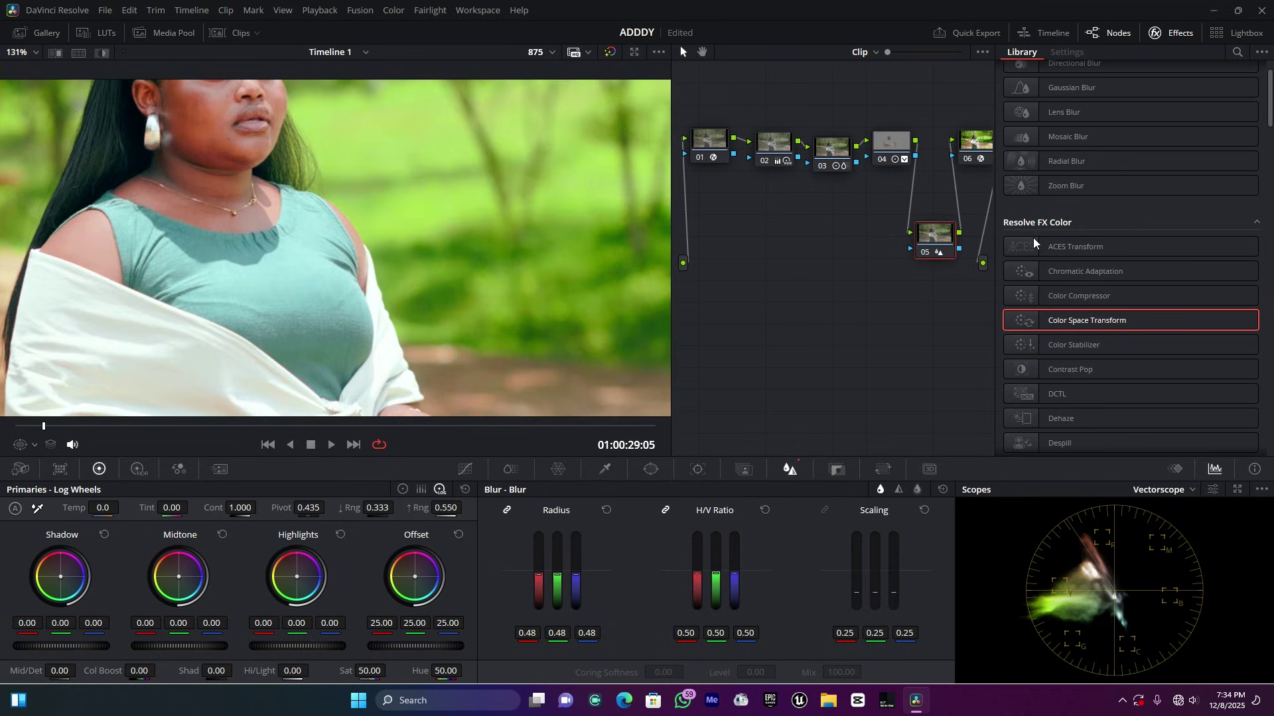
click(926, 253)
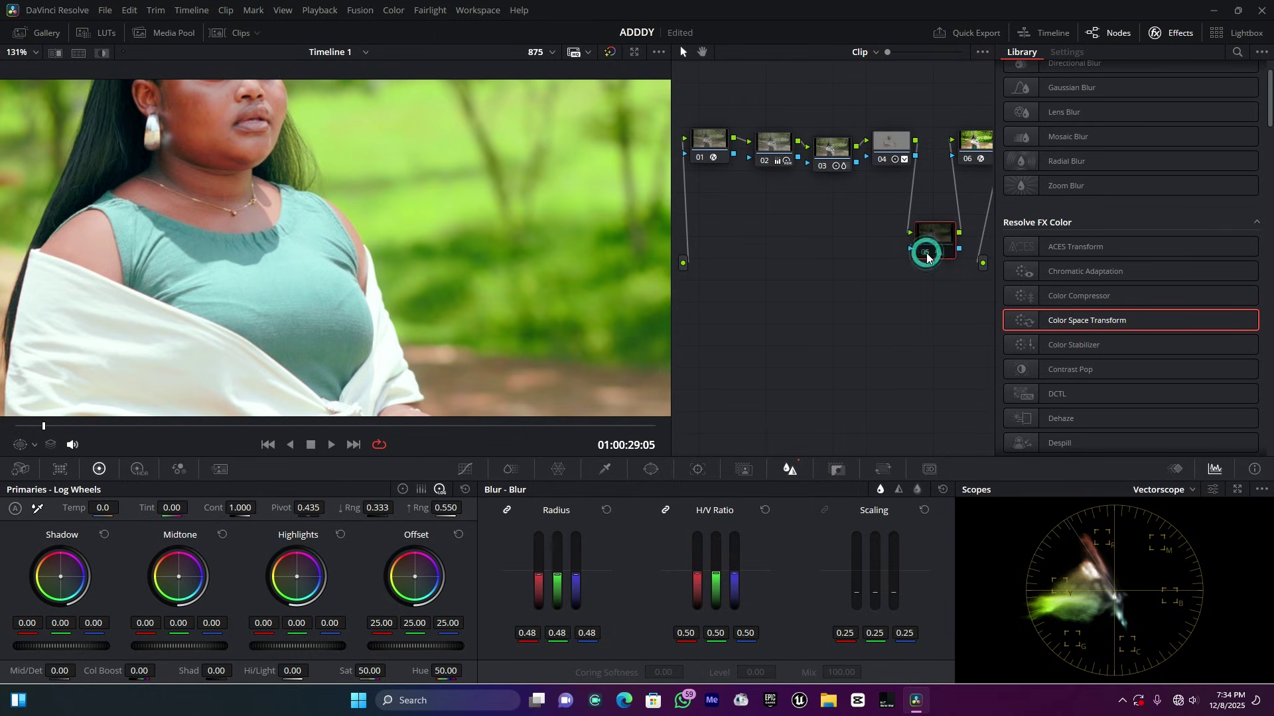
click(924, 252)
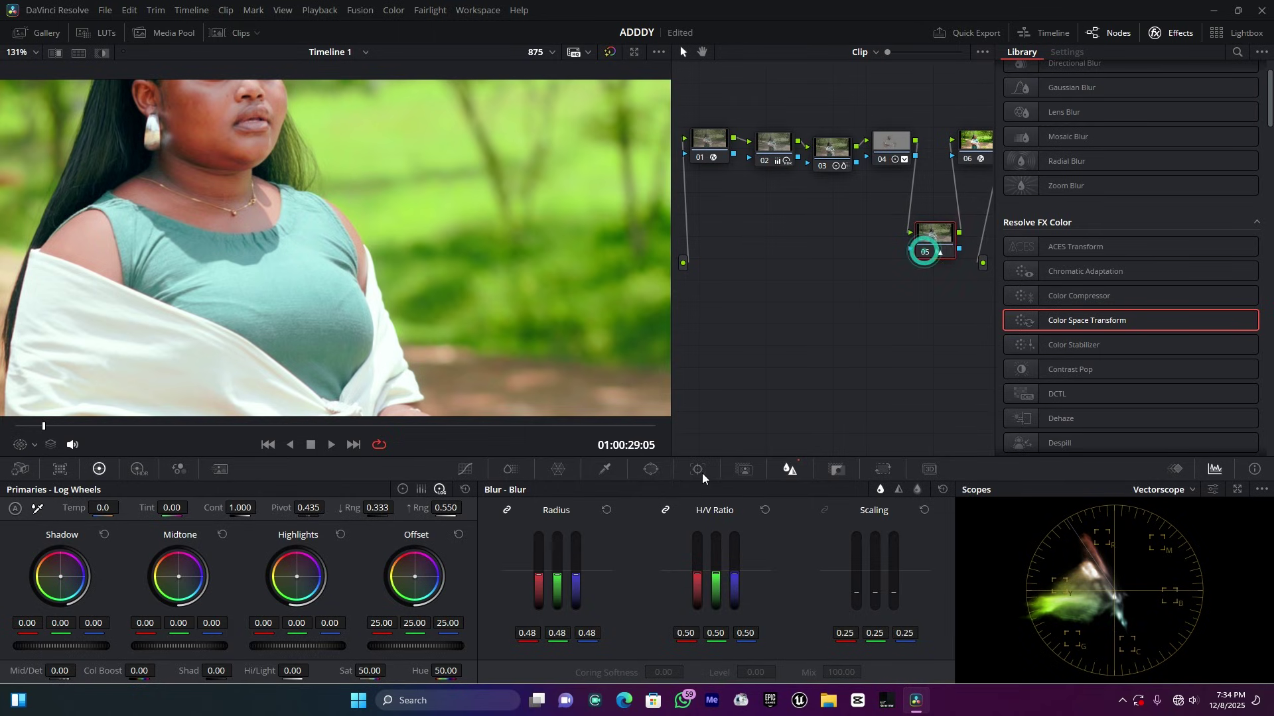
Test node 05's blur radius at 0.55 and settle on 0.47 for subtle sharpening
drag(557, 573, 557, 574)
drag(557, 574, 557, 570)
scroll(332, 243, down, 4)
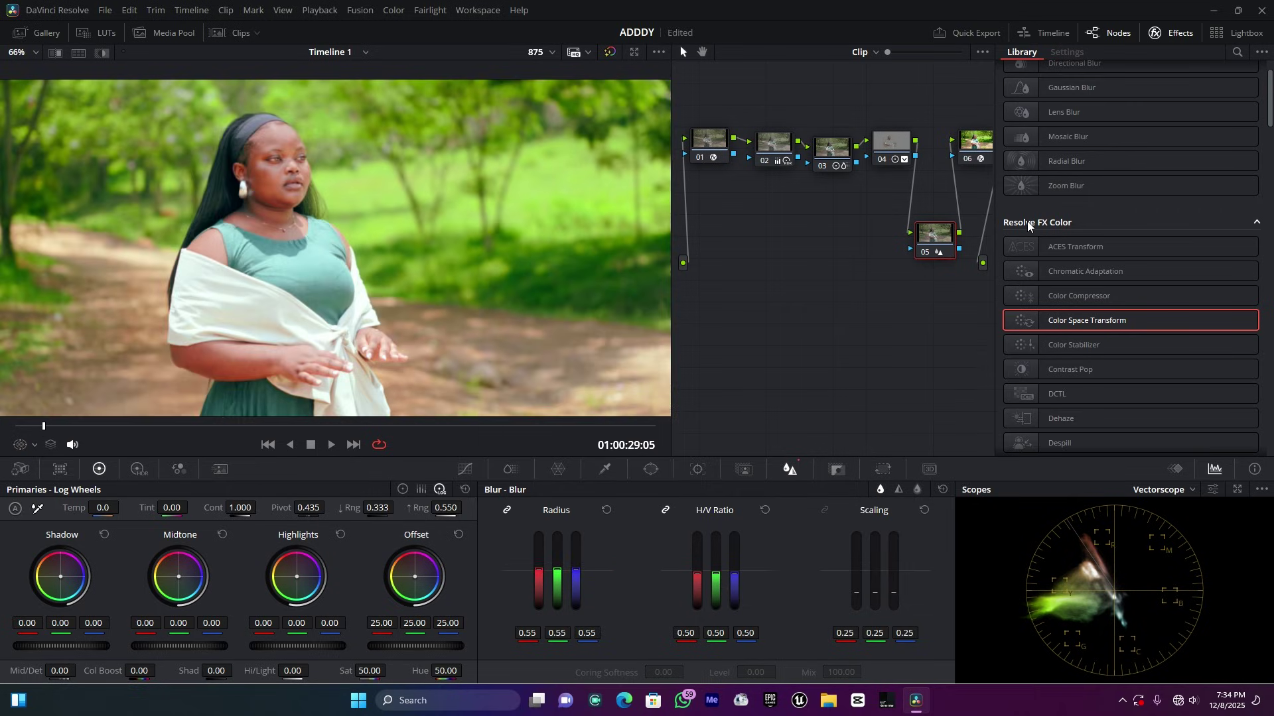
drag(557, 569, 557, 577)
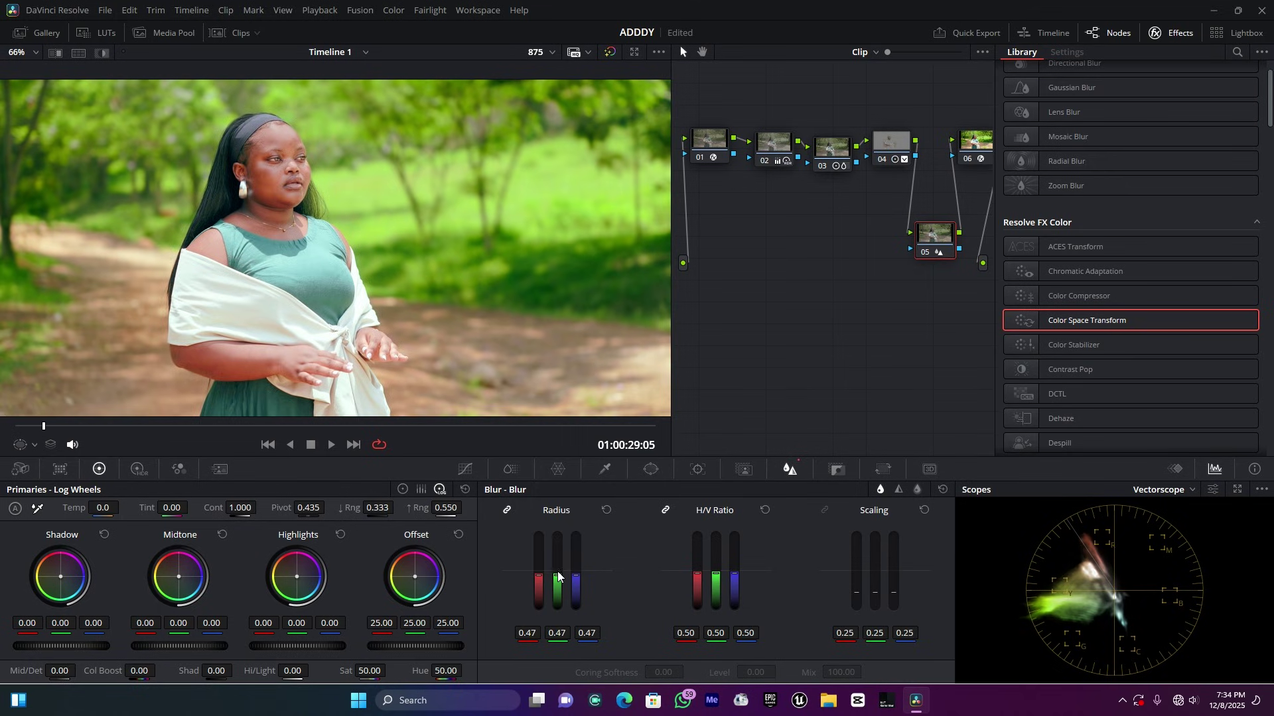
Move node 05 up beneath node 04, add a serial node after it, and arrange the two side by side
drag(939, 237, 918, 198)
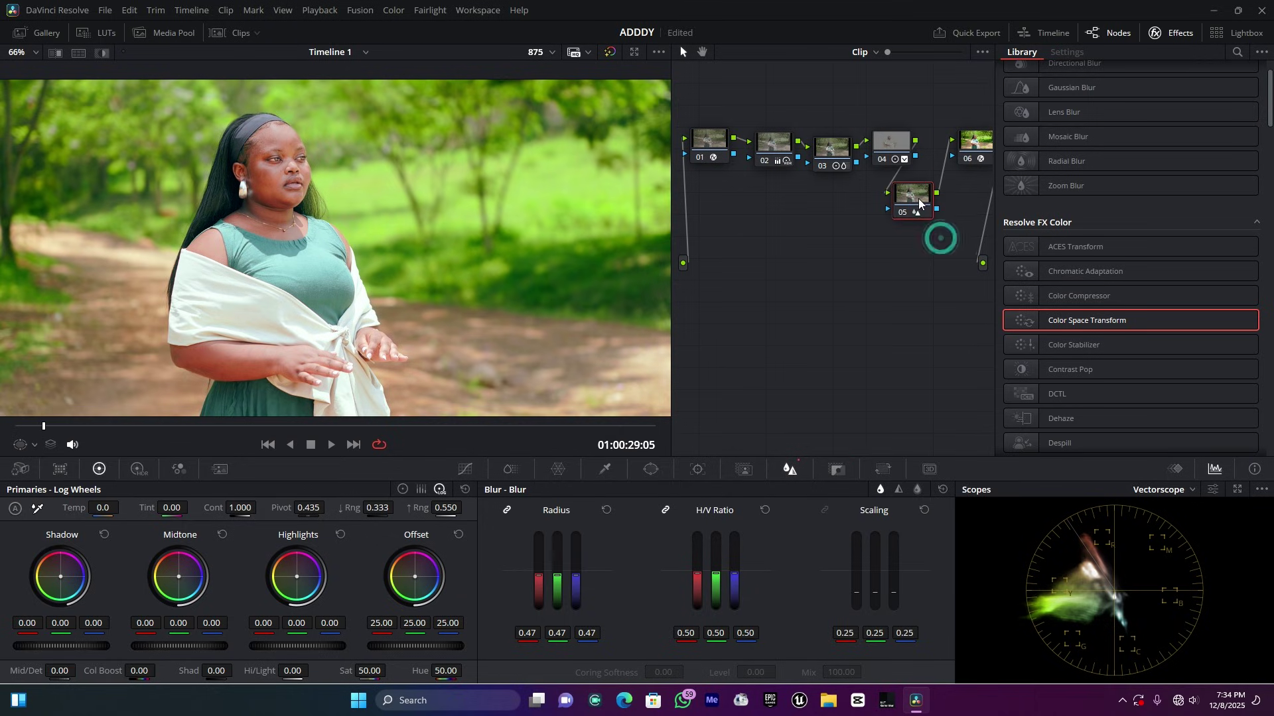
key(alt+s)
drag(708, 242, 870, 207)
drag(989, 214, 969, 212)
scroll(385, 261, down, 2)
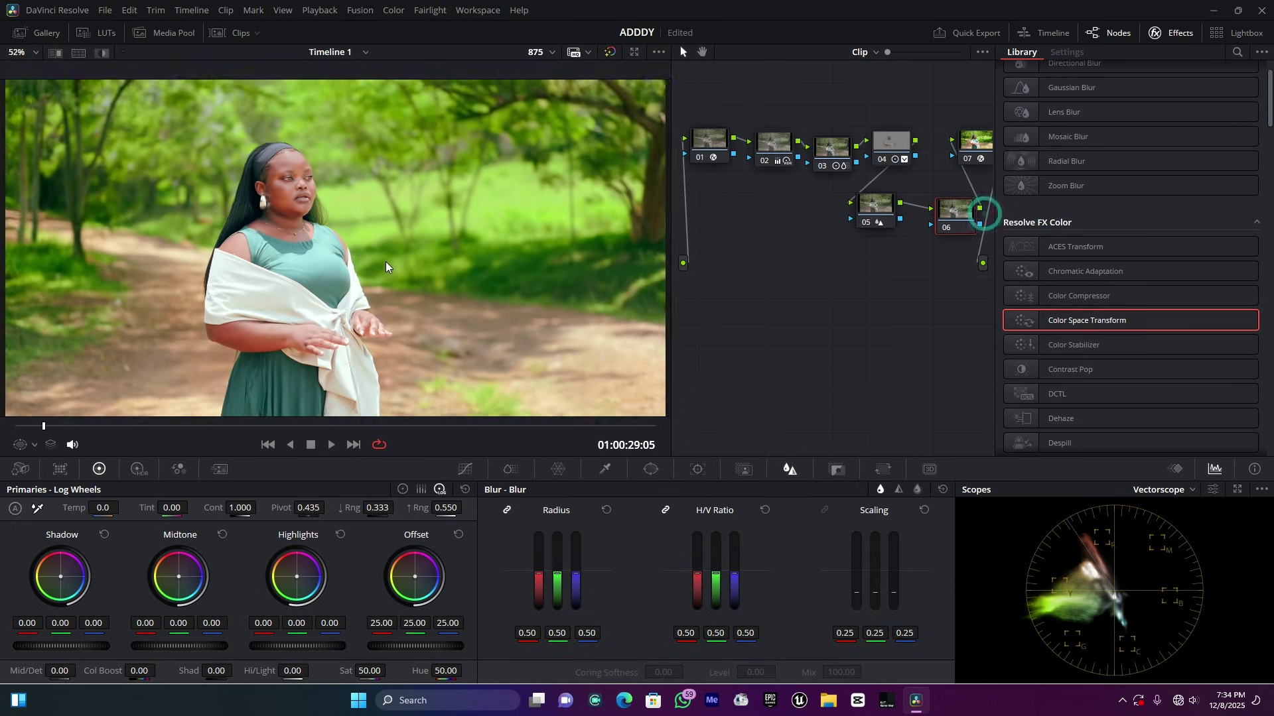
scroll(385, 261, down, 1)
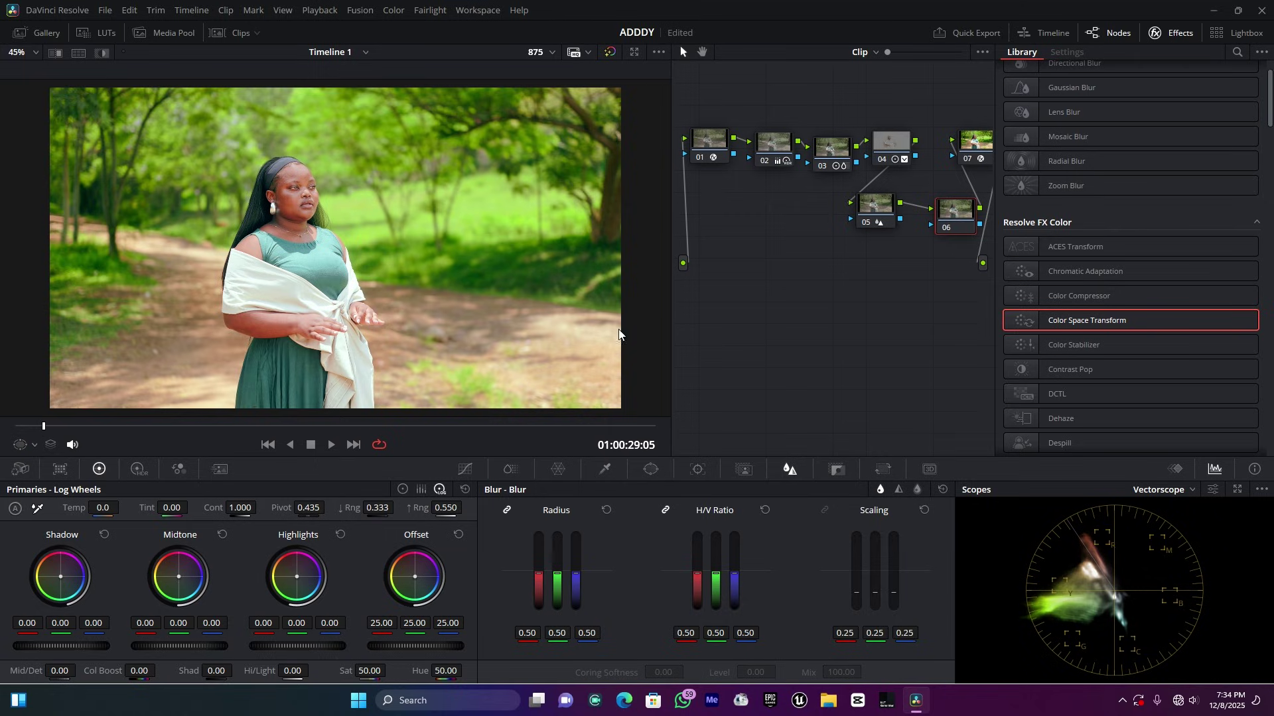
Add a circle window on node 06 around the woman, with size about 60.75, aspect 52.47, pan 49.35 and tilt 49.73
click(651, 469)
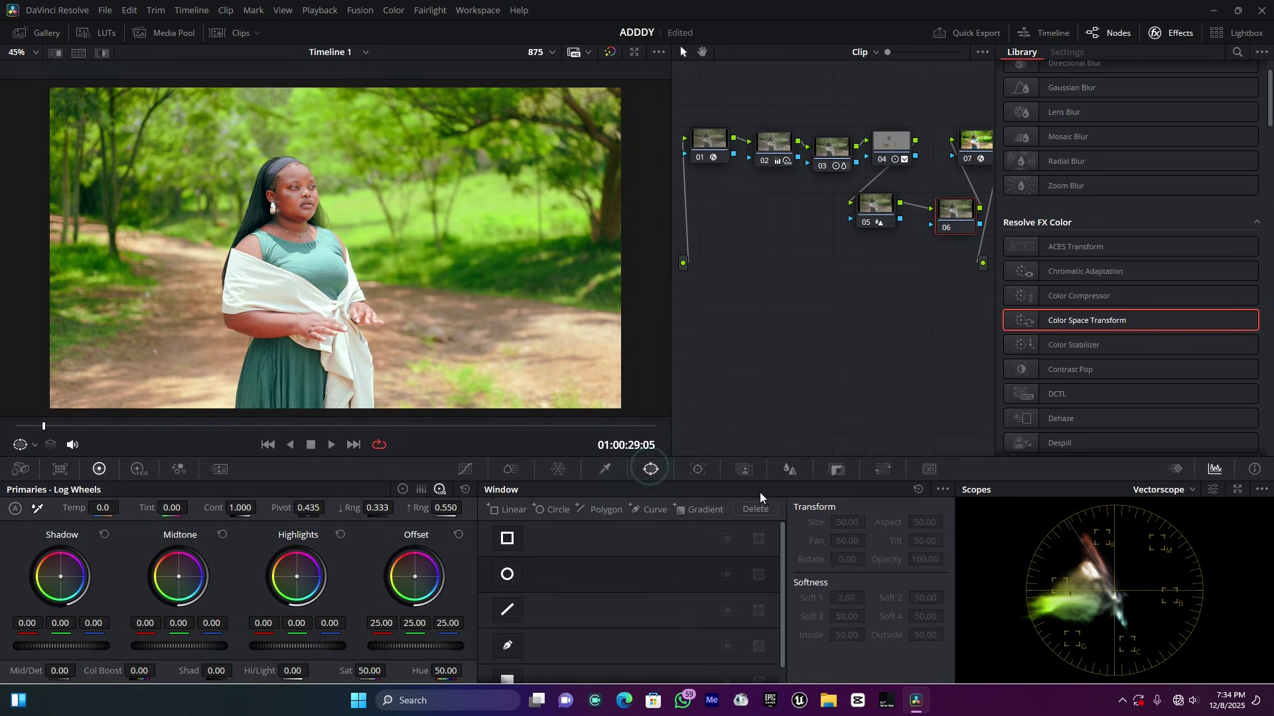
click(506, 576)
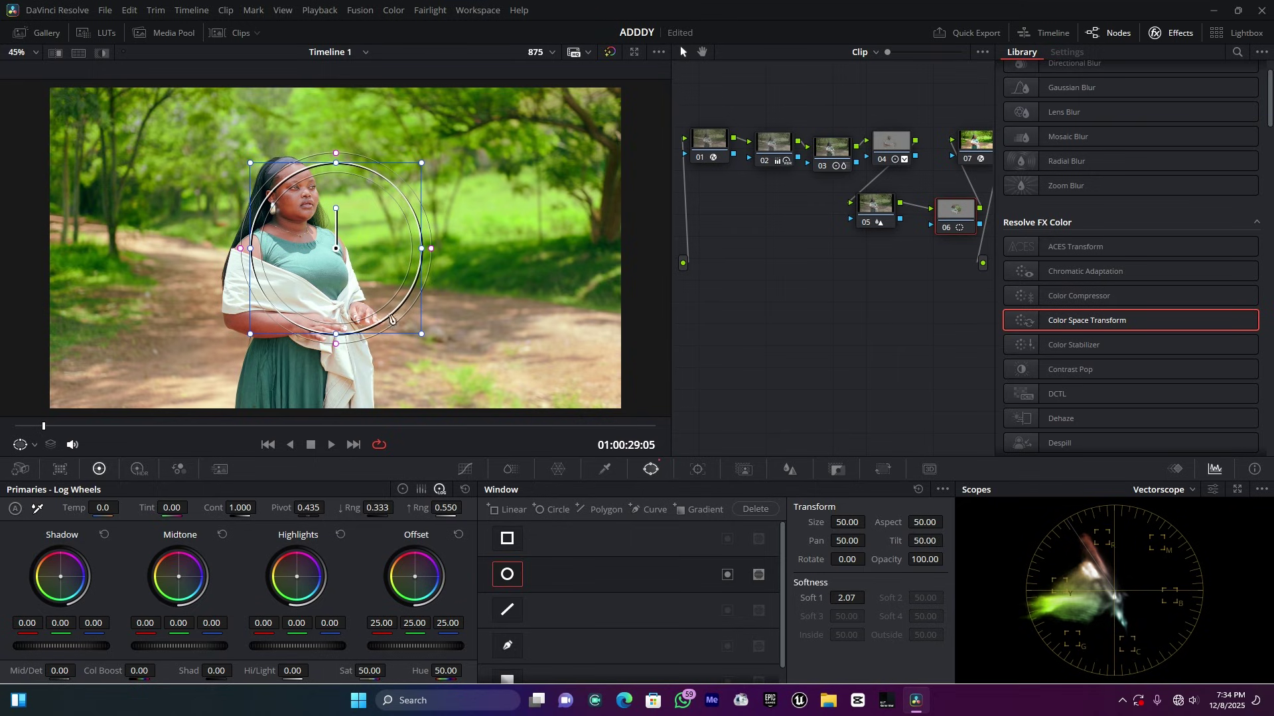
drag(336, 345, 334, 394)
drag(422, 248, 503, 248)
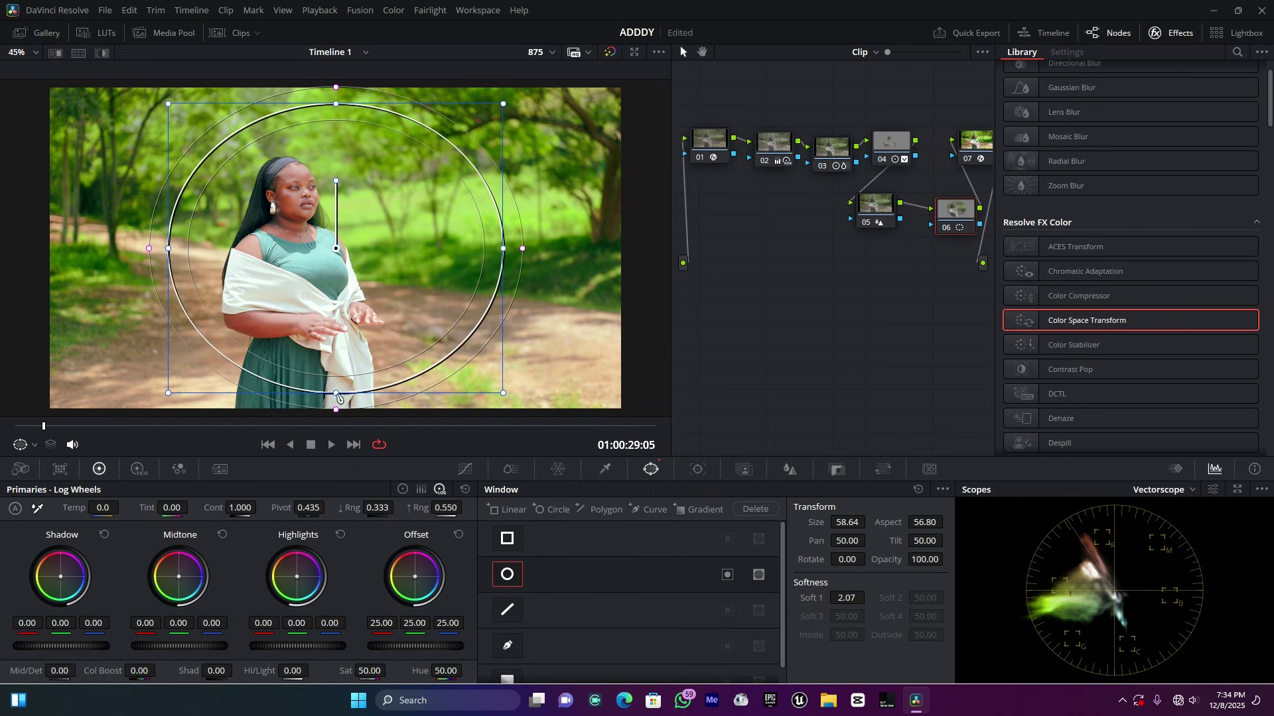
drag(334, 393, 320, 414)
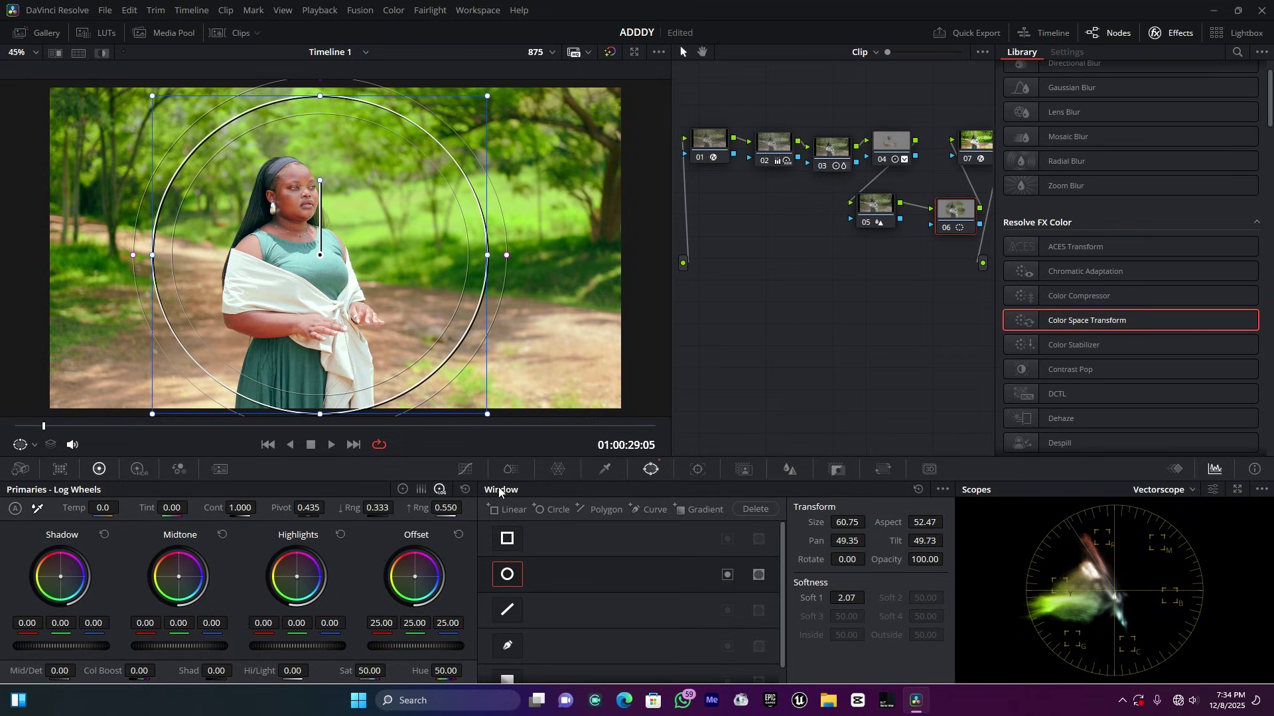
Darken node 06 by pulling down the middle of its custom curve, and invert the circle window so the darkening affects the surroundings
click(465, 469)
drag(637, 591, 647, 607)
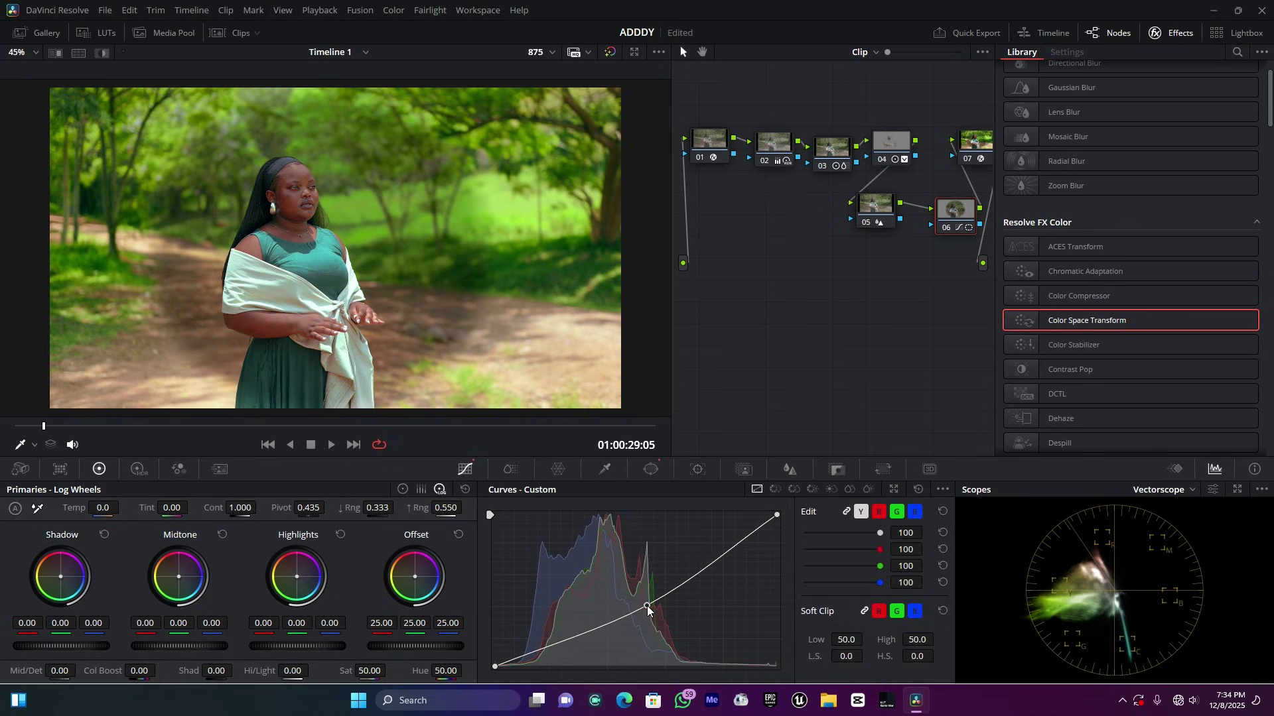
click(651, 470)
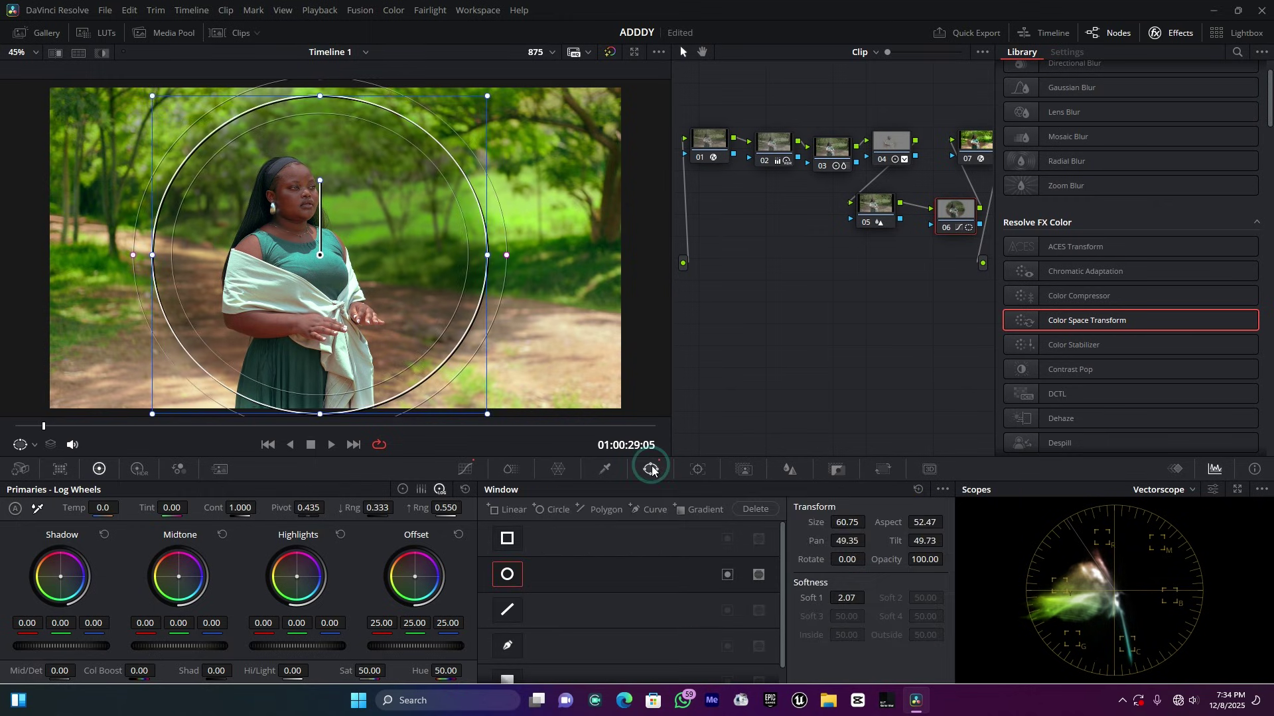
click(727, 575)
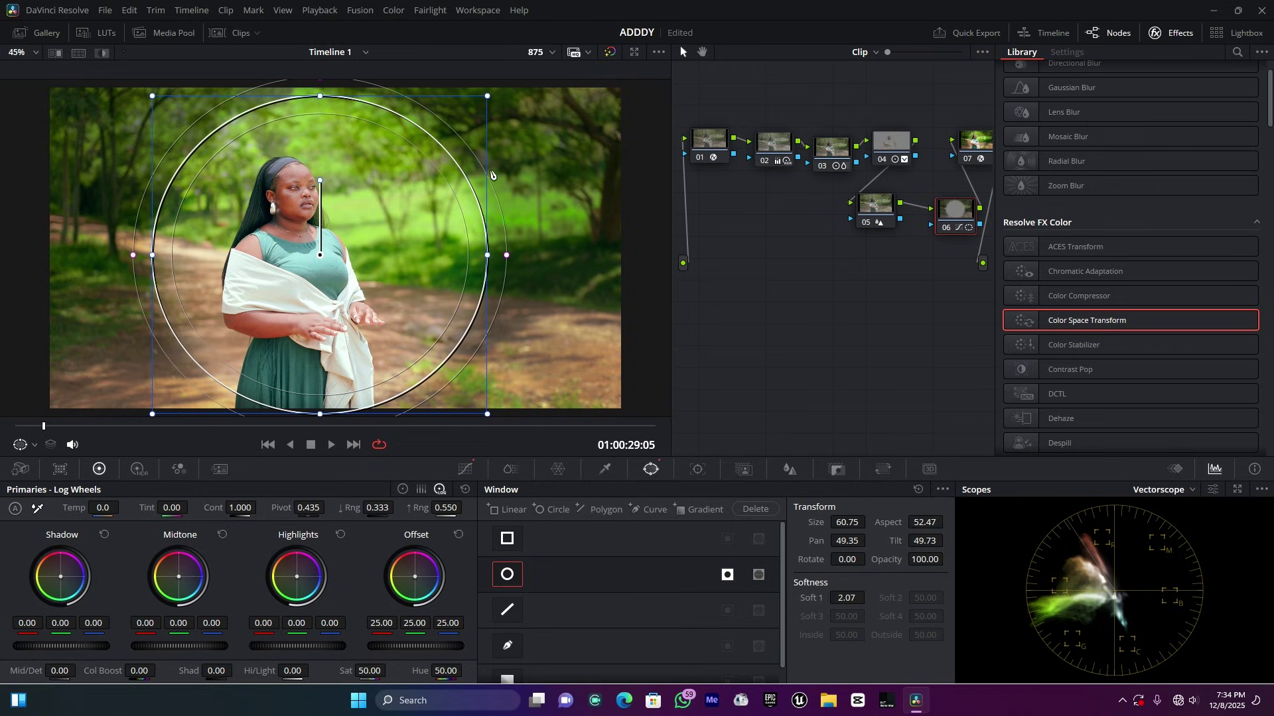
Feather node 06's circle window to softness 4.92 and enlarge it toward the frame edges, leaving node 05 selected
drag(508, 256, 534, 258)
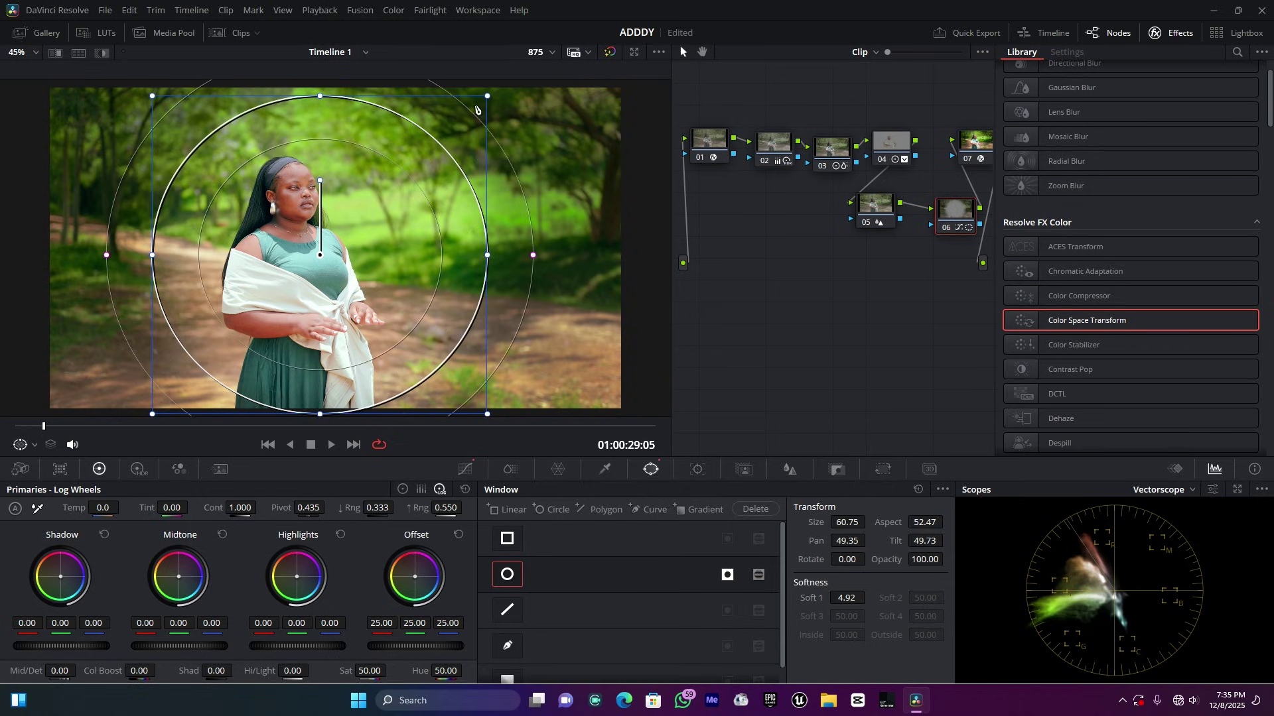
drag(488, 96, 578, 73)
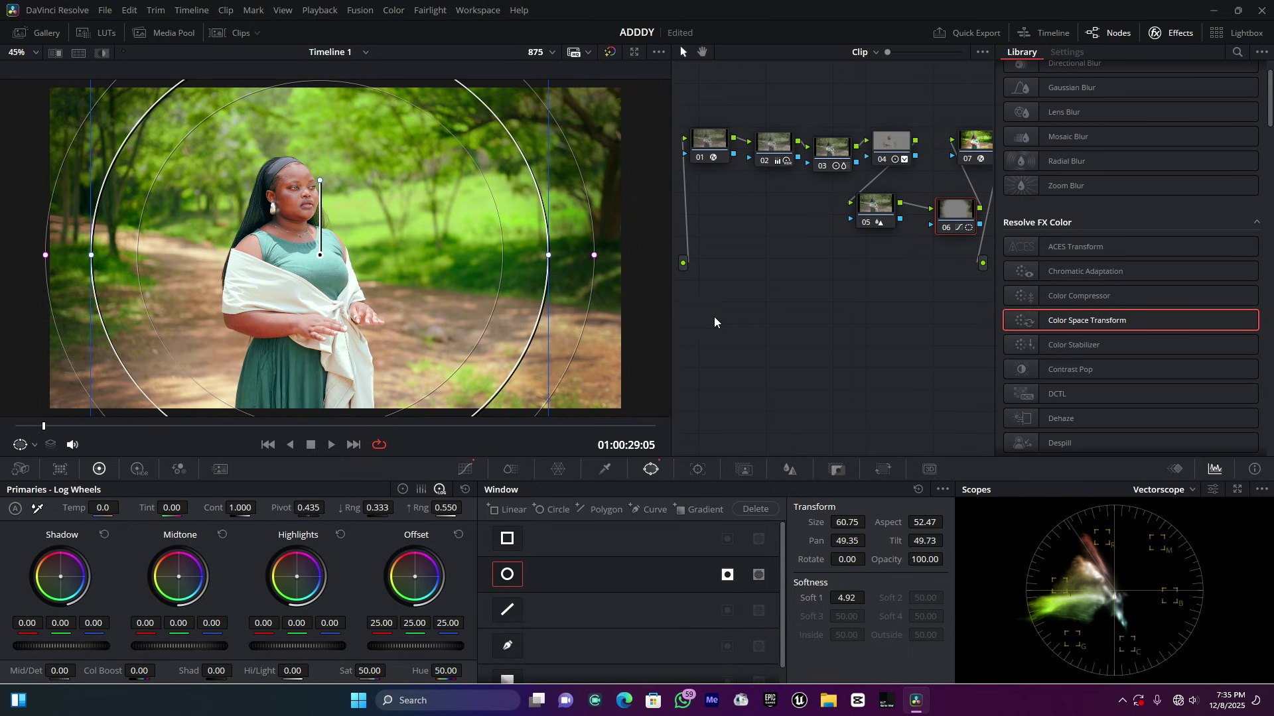
click(878, 211)
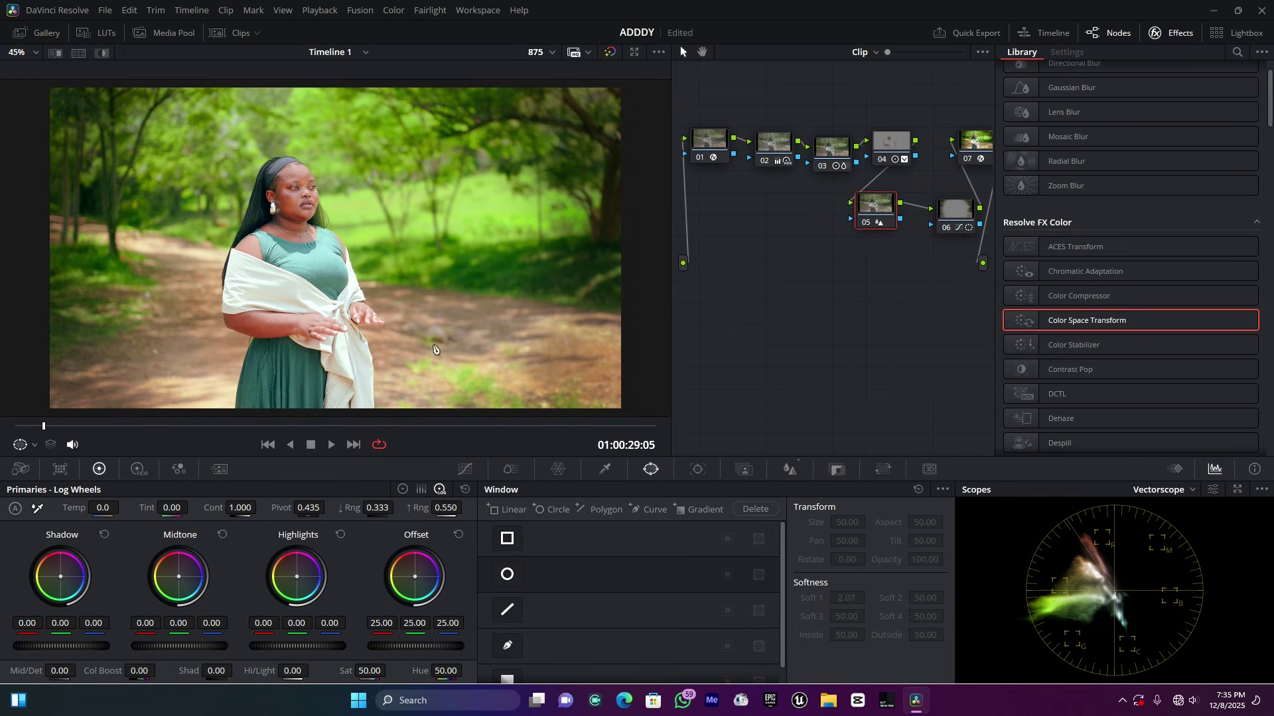